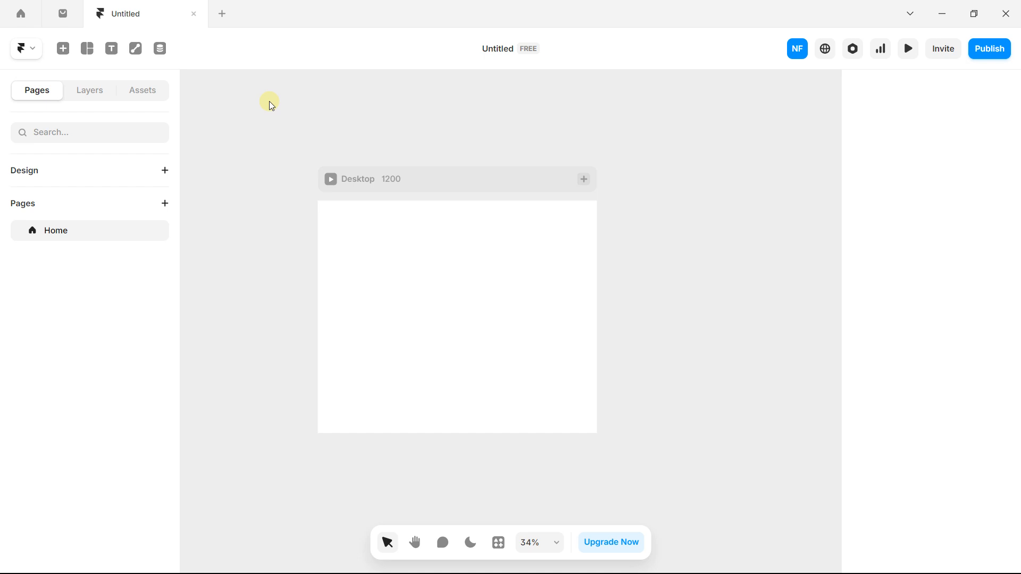
- Add a Tablet (810) breakpoint and a Phone (390) breakpoint next to the Desktop page
{"action": "scroll", "coordinate": [280, 204], "scroll_direction": "up", "scroll_amount": 1}
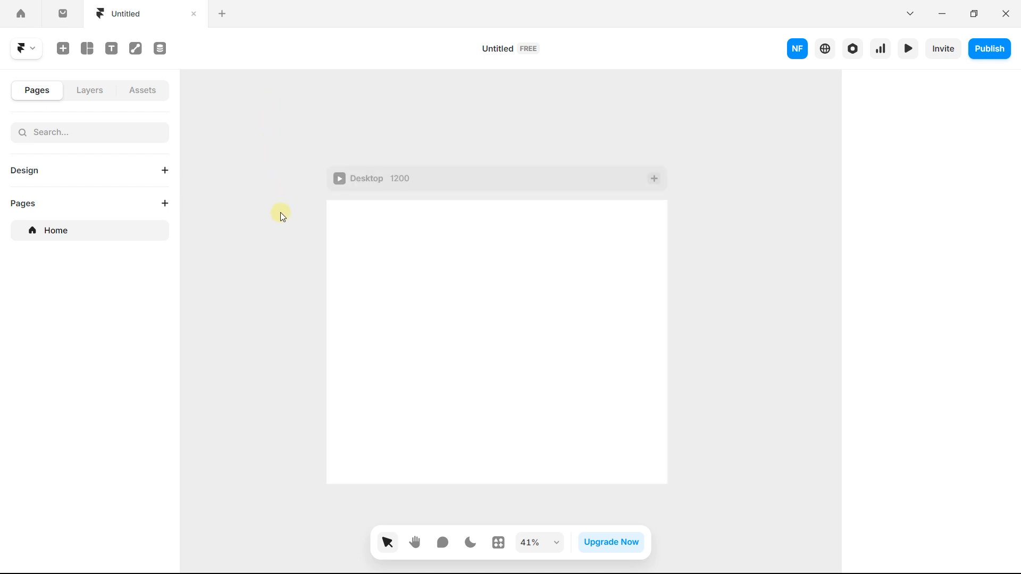
{"action": "left_click_drag", "start_coordinate": [280, 212], "coordinate": [228, 168]}
{"action": "scroll", "coordinate": [225, 170], "scroll_direction": "down", "scroll_amount": 1}
{"action": "scroll", "coordinate": [226, 170], "scroll_direction": "down", "scroll_amount": 1}
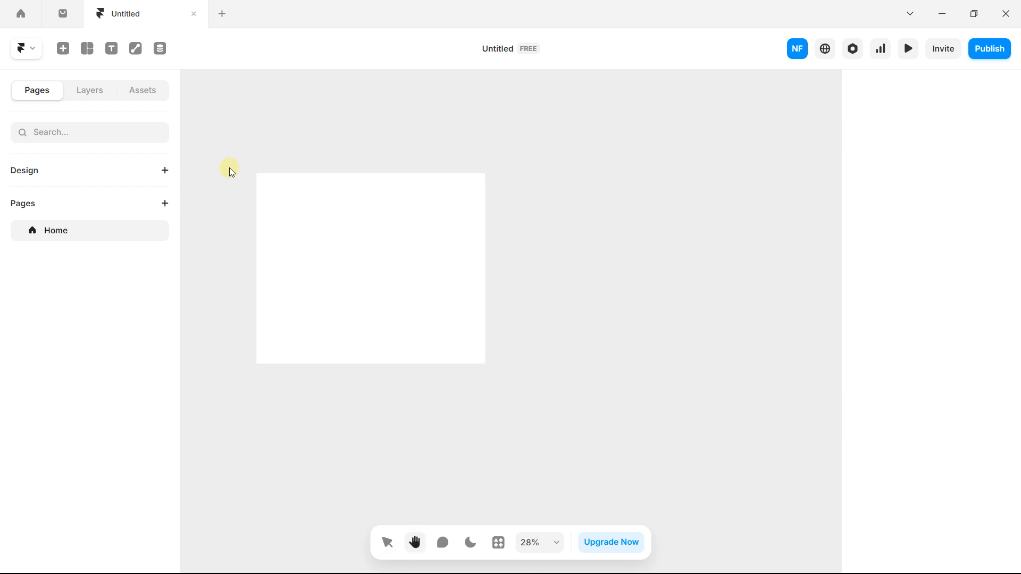
{"action": "scroll", "coordinate": [228, 168], "scroll_direction": "down", "scroll_amount": 1}
{"action": "scroll", "coordinate": [319, 123], "scroll_direction": "down", "scroll_amount": 1}
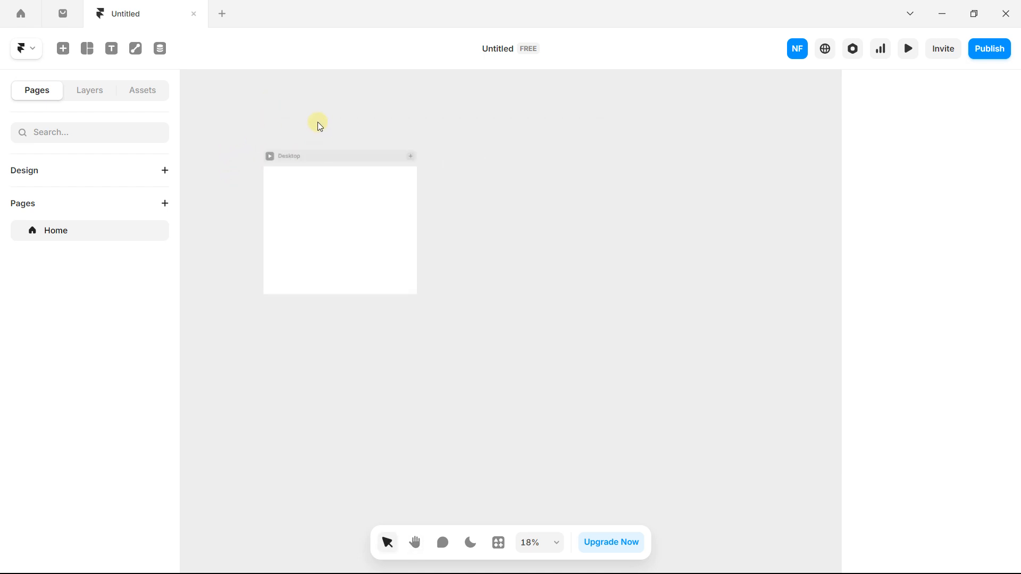
{"action": "left_click_drag", "start_coordinate": [319, 123], "coordinate": [326, 144]}
{"action": "left_click", "coordinate": [420, 178]}
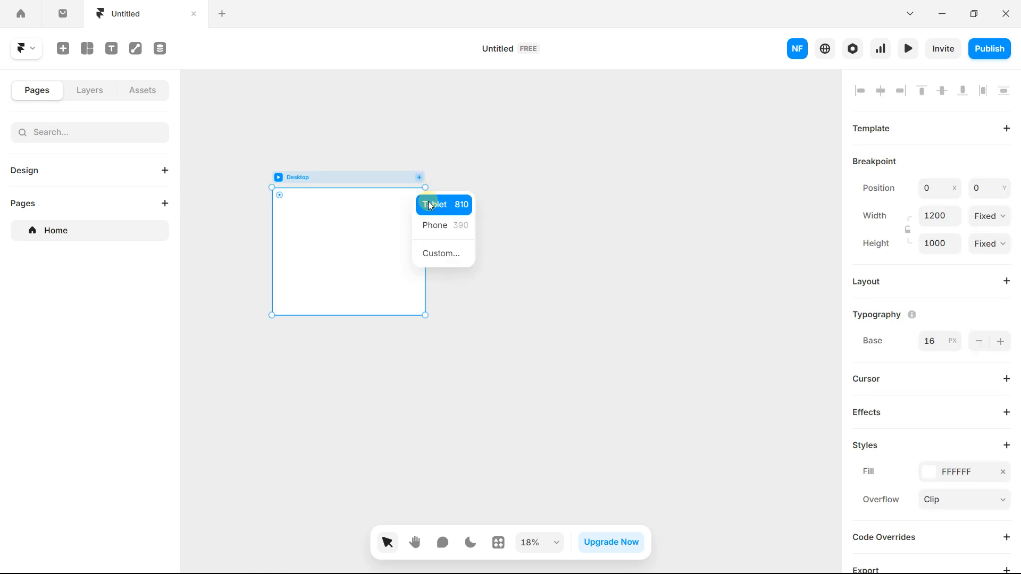
{"action": "left_click", "coordinate": [431, 206]}
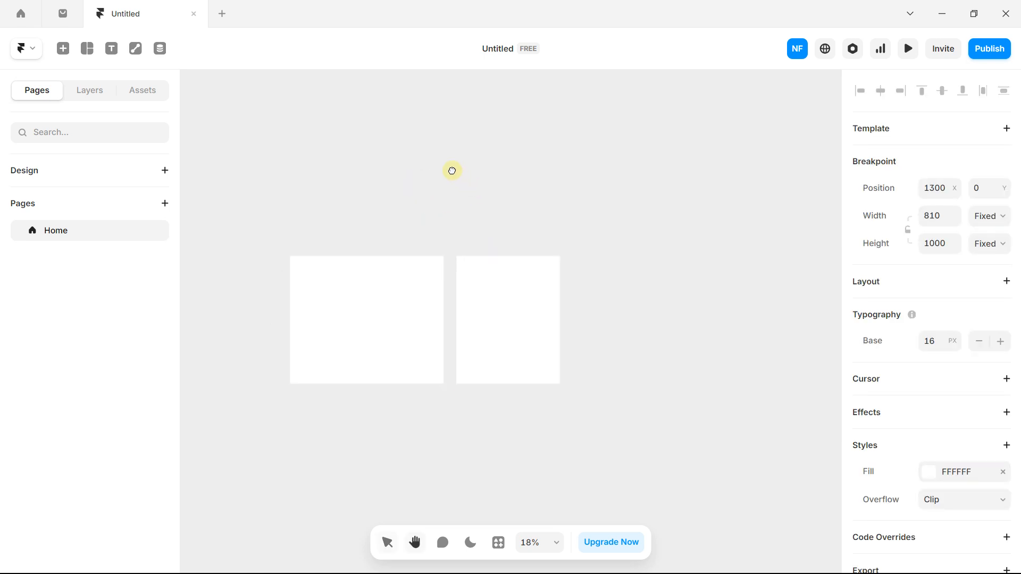
{"action": "left_click", "coordinate": [492, 190]}
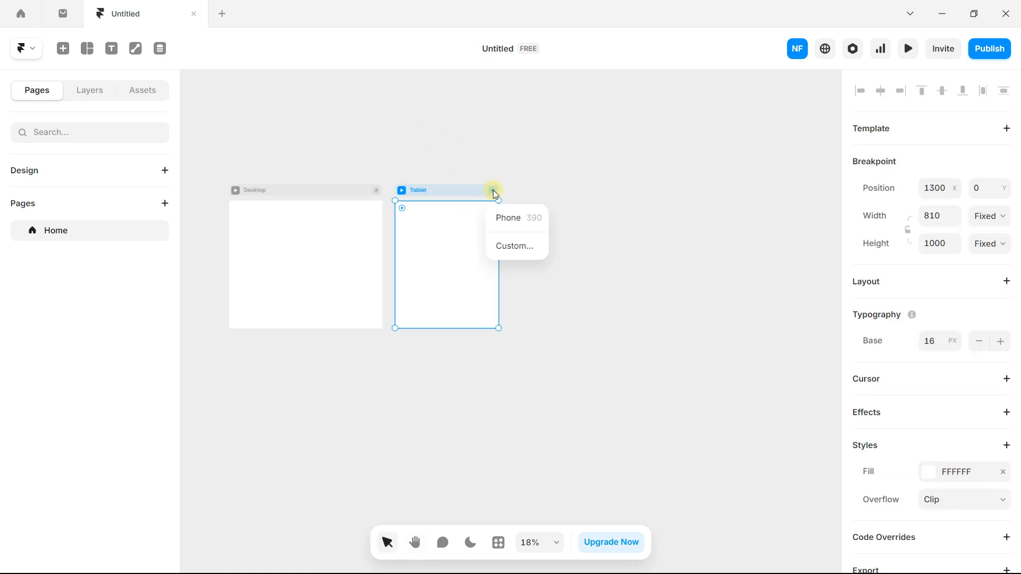
{"action": "left_click", "coordinate": [509, 216]}
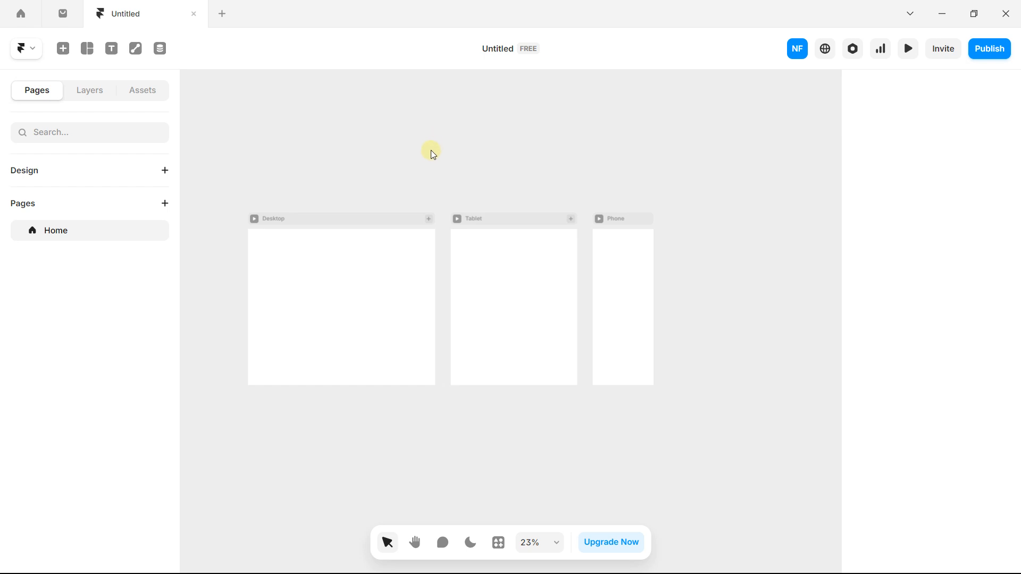
- Draw a square image placeholder in the upper-left area of the Desktop page
{"action": "left_click_drag", "start_coordinate": [431, 150], "coordinate": [439, 119]}
{"action": "scroll", "coordinate": [378, 157], "scroll_direction": "up", "scroll_amount": 2}
{"action": "left_click_drag", "start_coordinate": [377, 156], "coordinate": [373, 133]}
{"action": "scroll", "coordinate": [299, 206], "scroll_direction": "up", "scroll_amount": 2}
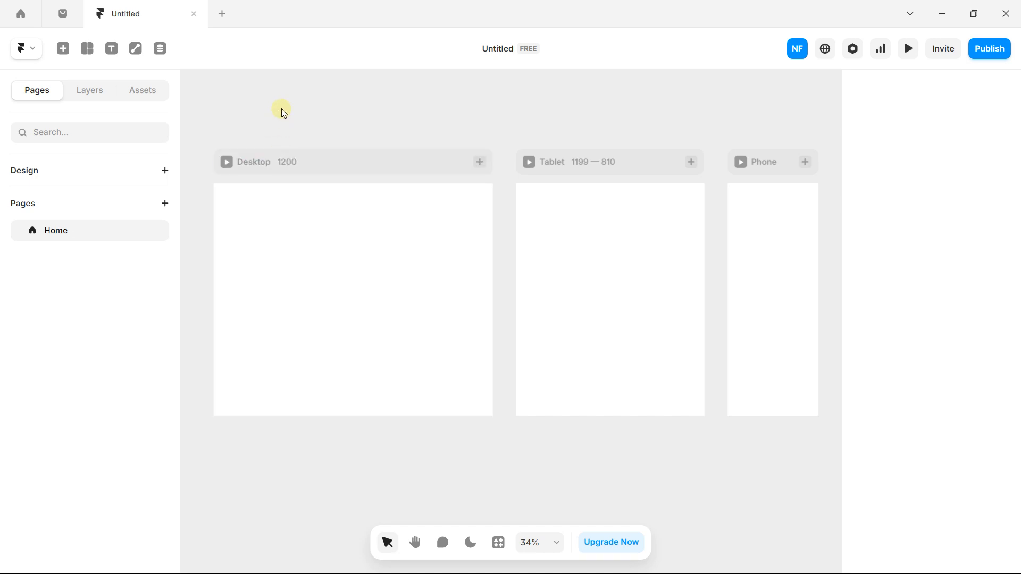
{"action": "scroll", "coordinate": [298, 230], "scroll_direction": "up", "scroll_amount": 1}
{"action": "left_click_drag", "start_coordinate": [299, 230], "coordinate": [356, 231]}
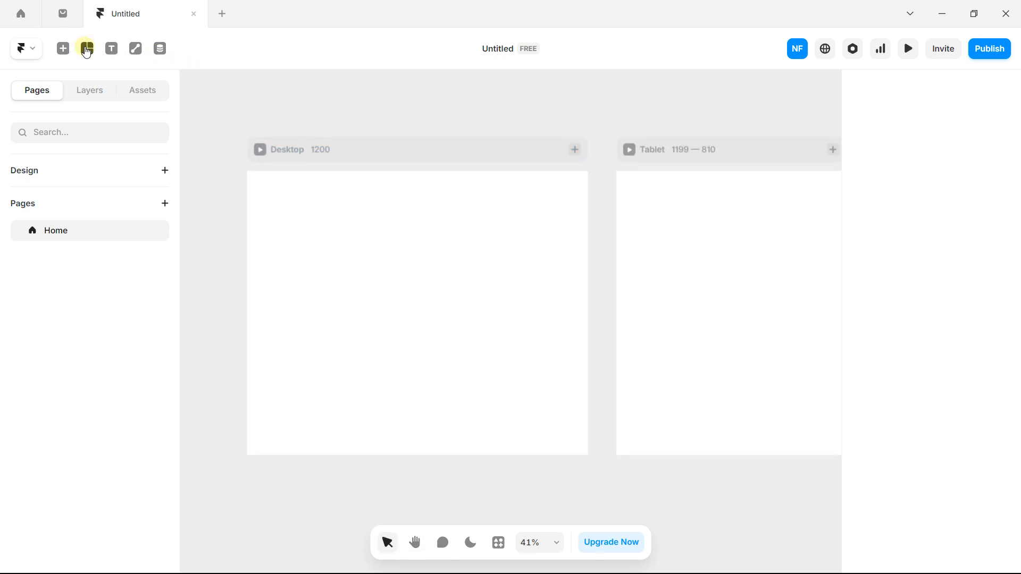
{"action": "left_click", "coordinate": [87, 49]}
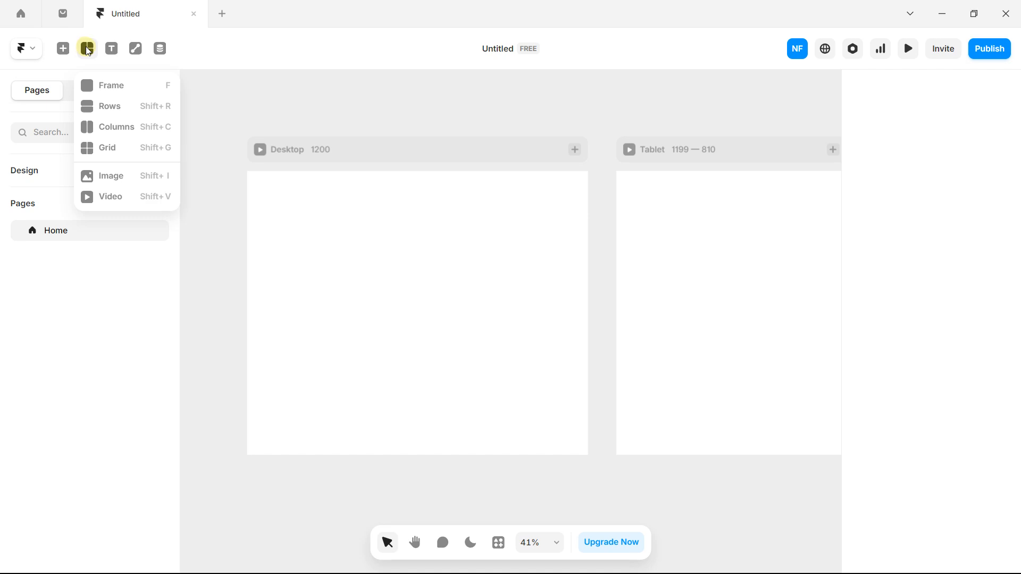
{"action": "left_click", "coordinate": [125, 173]}
{"action": "left_click_drag", "start_coordinate": [286, 201], "coordinate": [359, 273]}
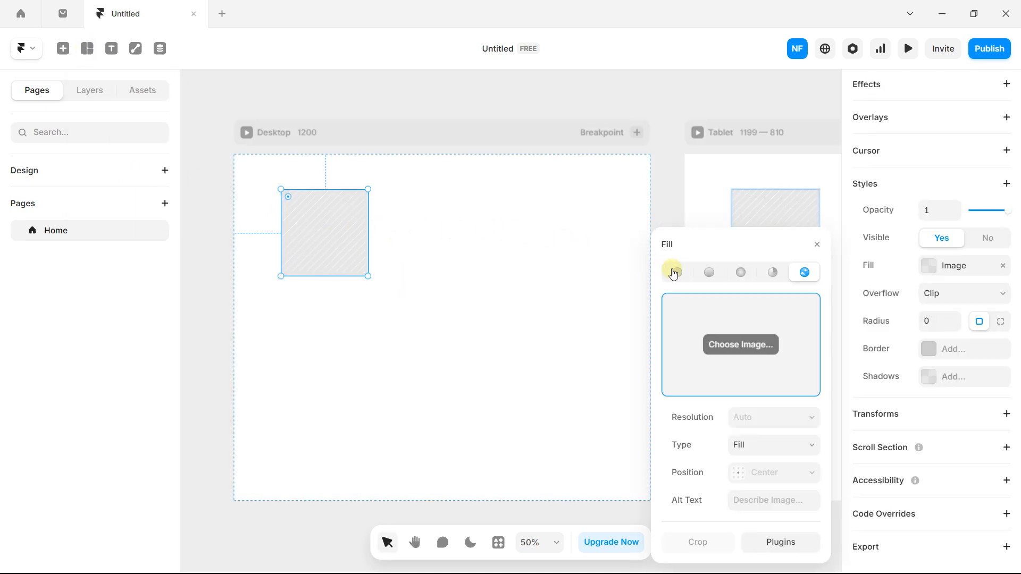
- Fill the image placeholder with the file Plant 1 from the Image folder
{"action": "left_click", "coordinate": [753, 347]}
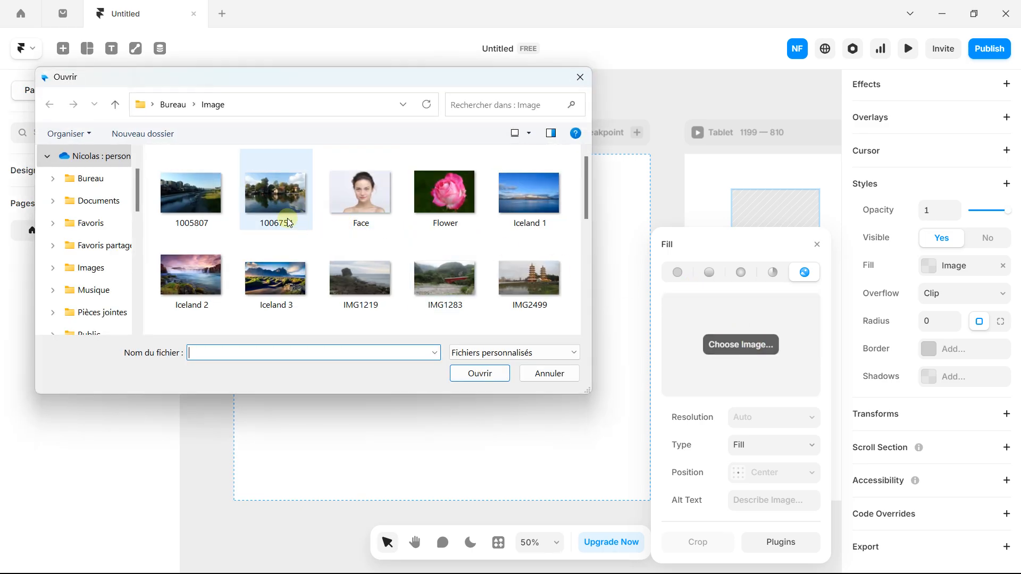
{"action": "scroll", "coordinate": [289, 223], "scroll_direction": "down", "scroll_amount": 6}
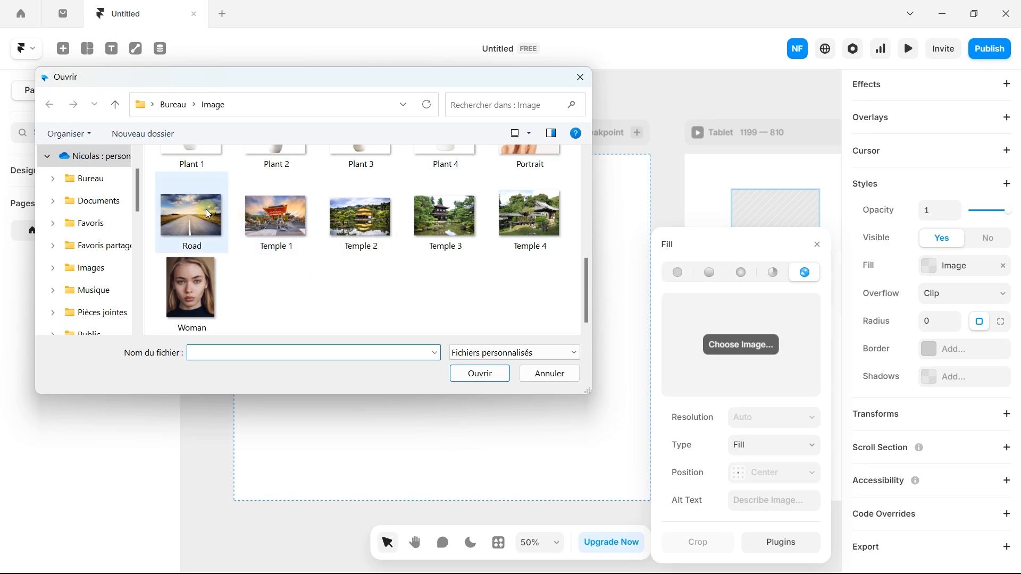
{"action": "scroll", "coordinate": [208, 214], "scroll_direction": "up", "scroll_amount": 2}
{"action": "left_click", "coordinate": [198, 238]}
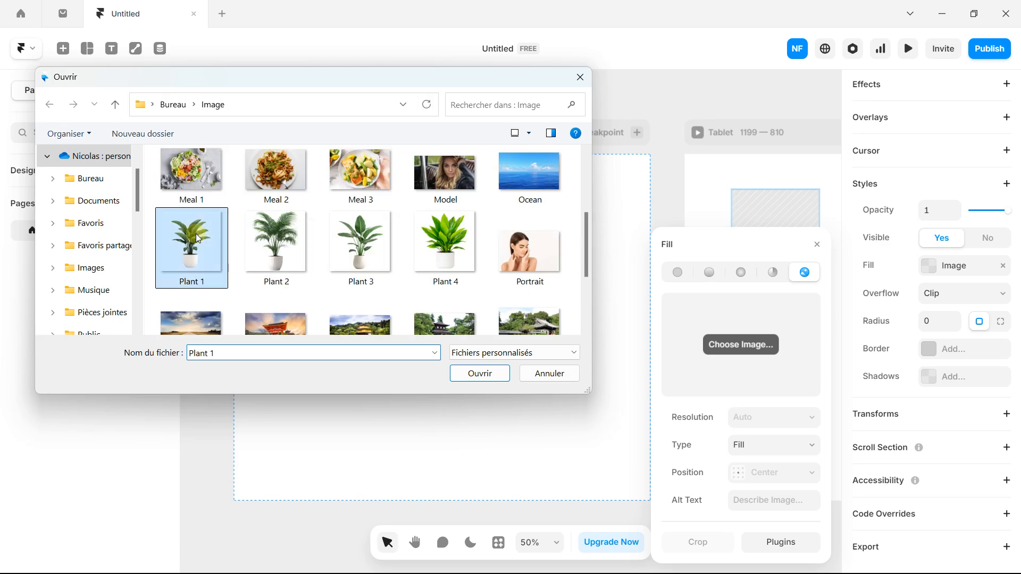
{"action": "double_click", "coordinate": [198, 238]}
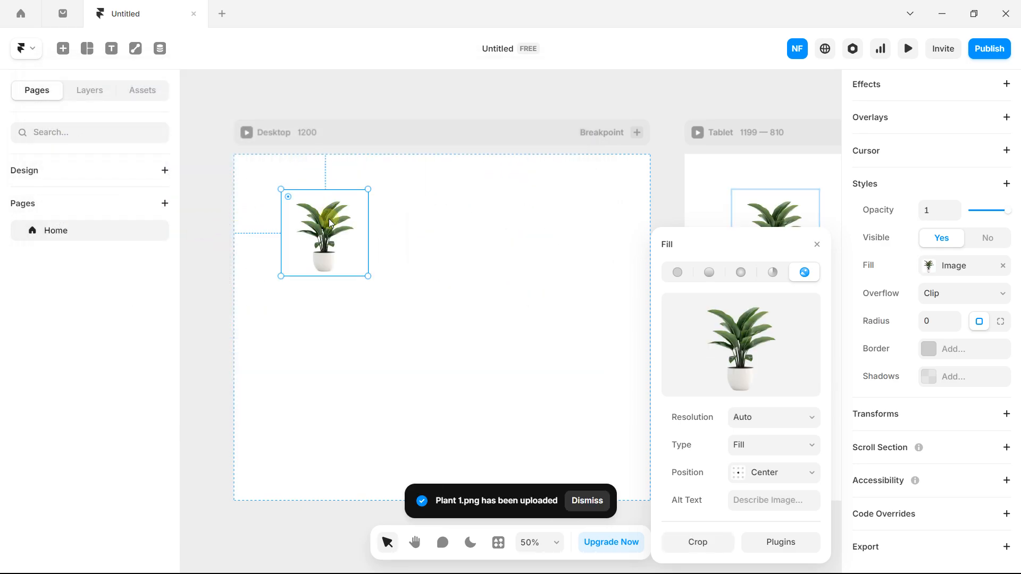
- Enlarge the plant image proportionally to about 288 by 288 and close its fill settings
{"action": "scroll", "coordinate": [335, 223], "scroll_direction": "up", "scroll_amount": 2}
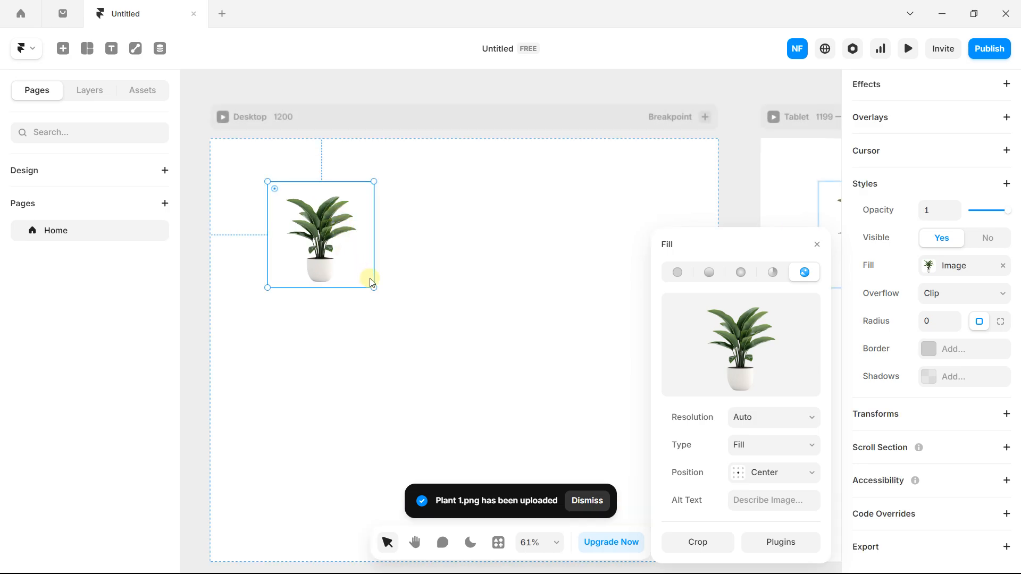
{"action": "left_click_drag", "start_coordinate": [373, 287], "coordinate": [389, 303]}
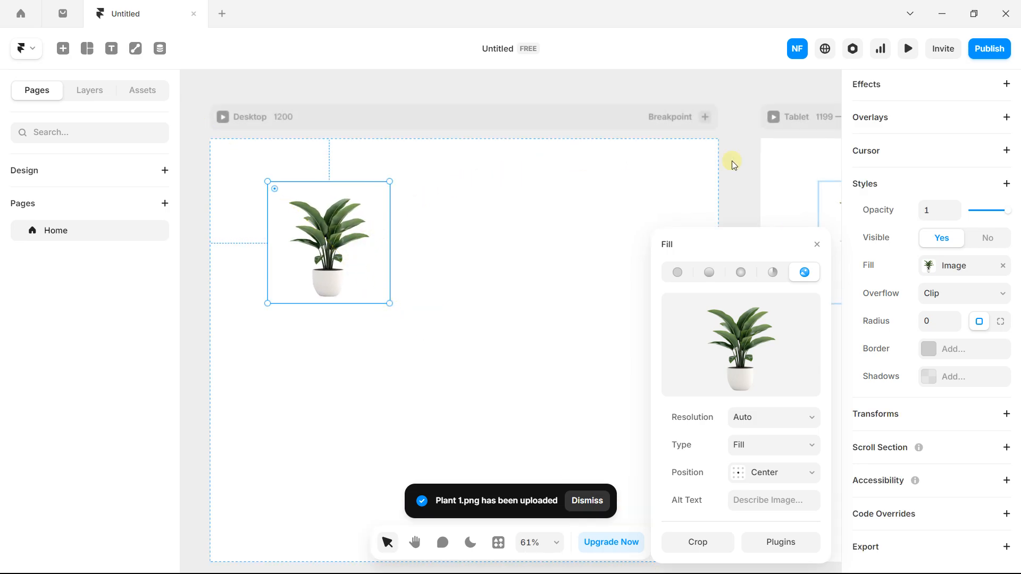
{"action": "left_click", "coordinate": [815, 246]}
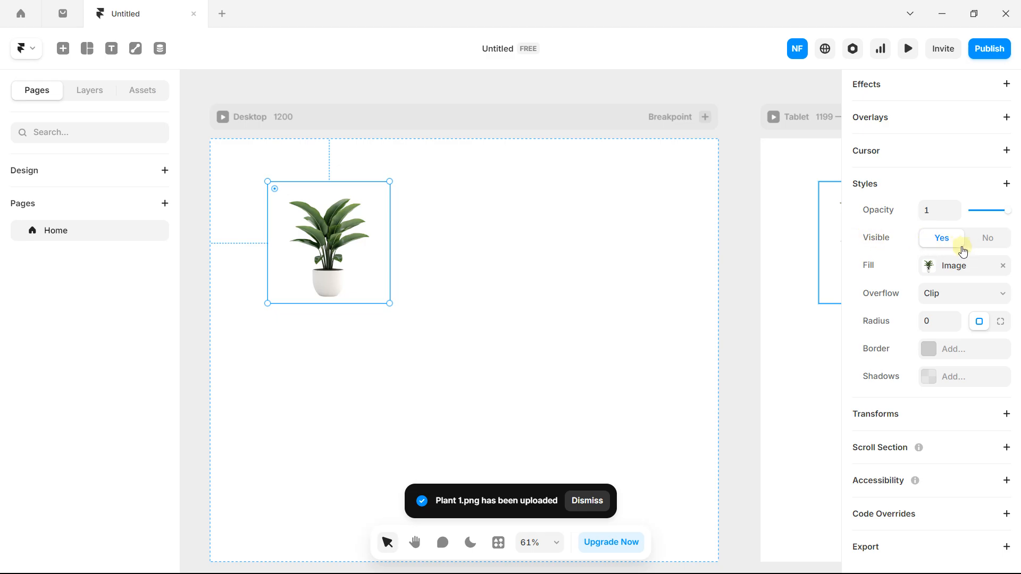
- Apply Fit Image sizing to the plant image's width and then to its height, and enlarge the image slightly
{"action": "scroll", "coordinate": [936, 231], "scroll_direction": "up", "scroll_amount": 5}
{"action": "scroll", "coordinate": [931, 234], "scroll_direction": "up", "scroll_amount": 3}
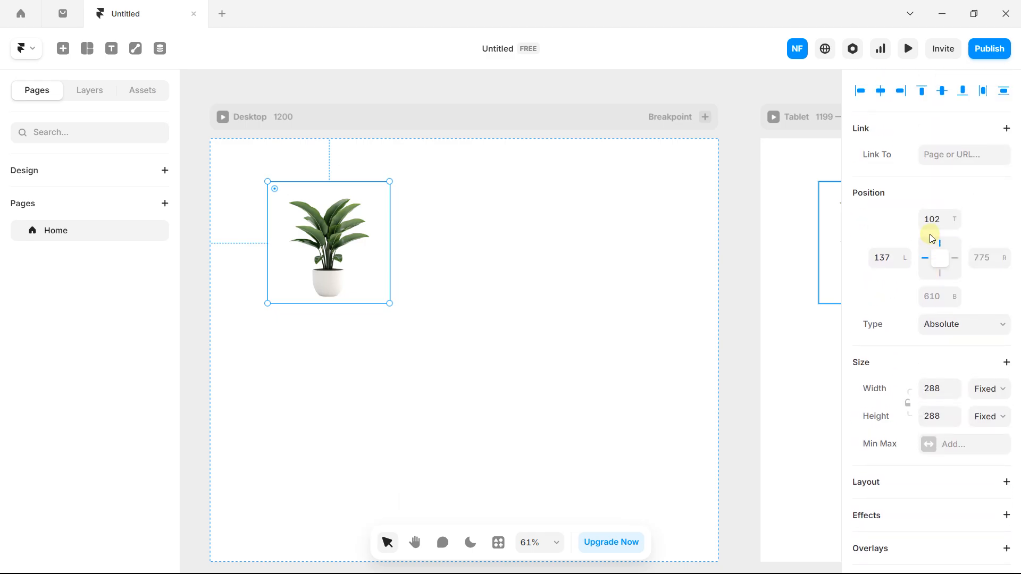
{"action": "left_click", "coordinate": [987, 395]}
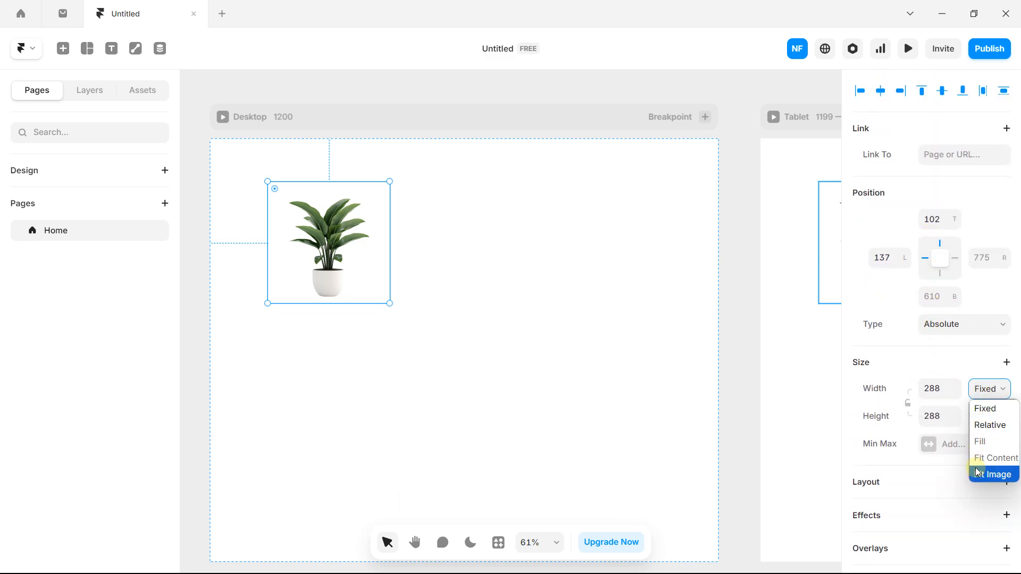
{"action": "left_click", "coordinate": [979, 474]}
{"action": "left_click", "coordinate": [988, 417]}
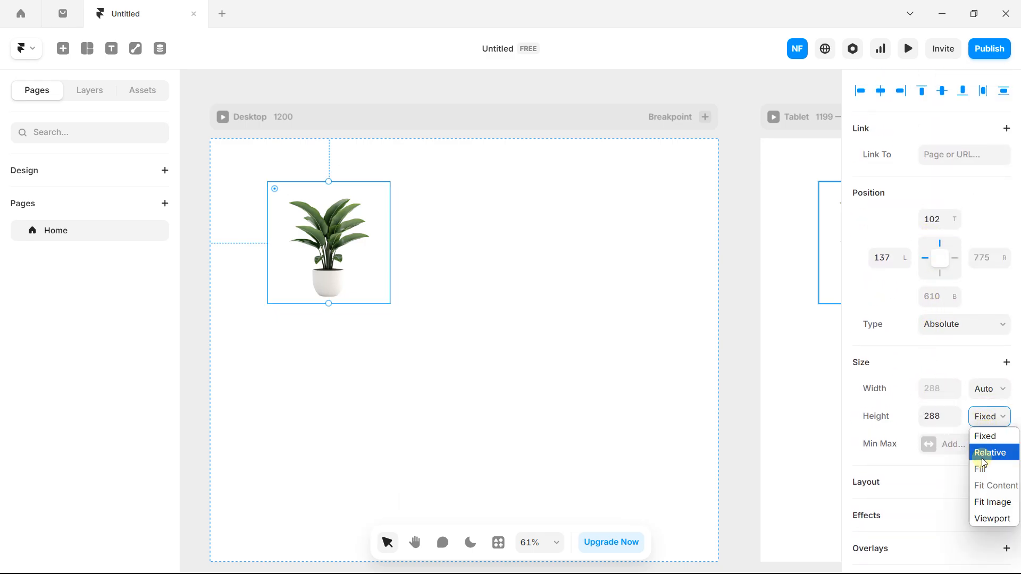
{"action": "left_click", "coordinate": [988, 502]}
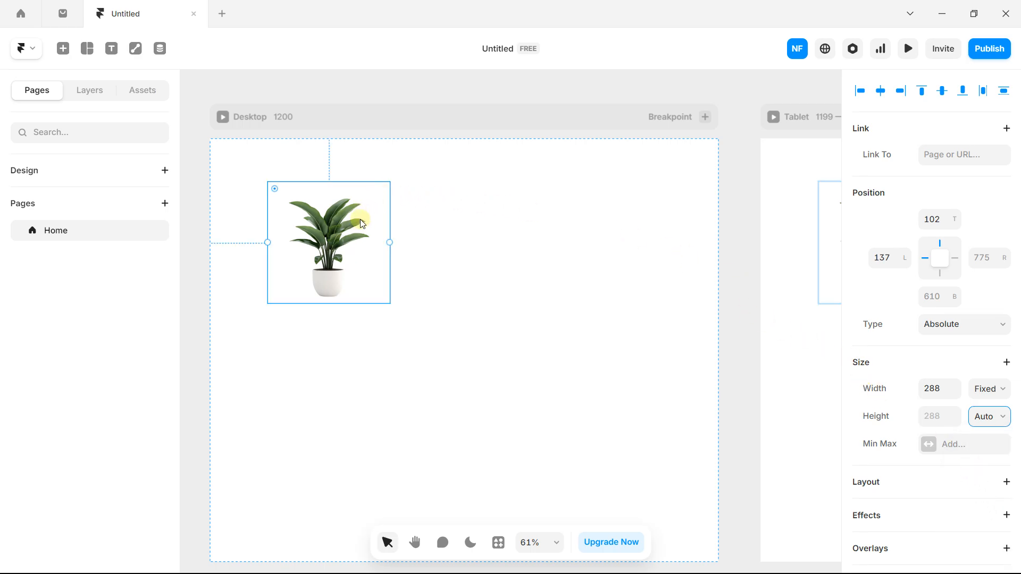
{"action": "mouse_move", "coordinate": [389, 242]}
{"action": "left_mouse_down"}
{"action": "mouse_move", "coordinate": [373, 242]}
{"action": "mouse_move", "coordinate": [397, 246]}
{"action": "left_mouse_up"}
{"action": "left_click", "coordinate": [424, 225]}
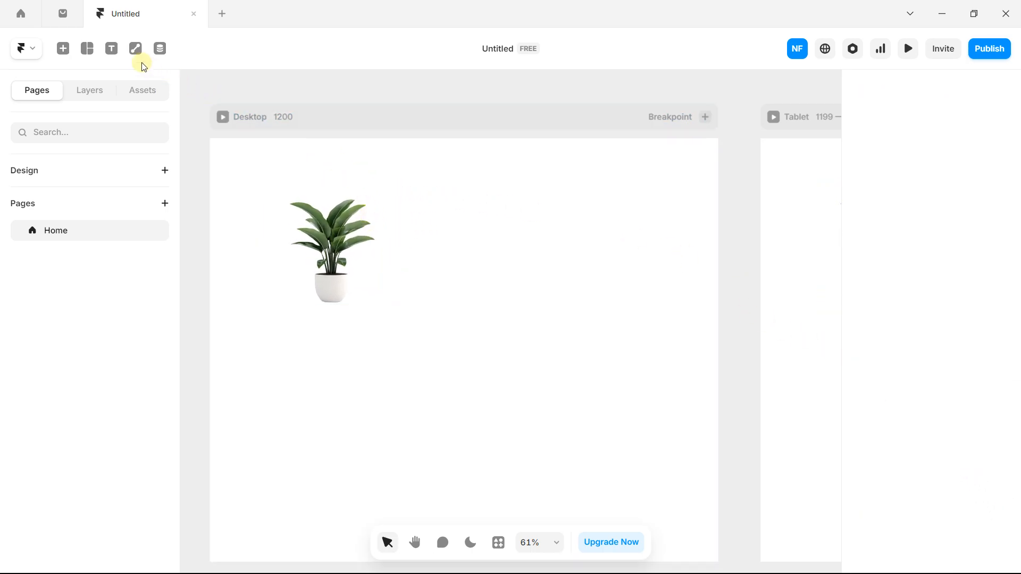
- Add the text "Title content" to the right of the plant on the Desktop page
{"action": "left_click", "coordinate": [111, 48]}
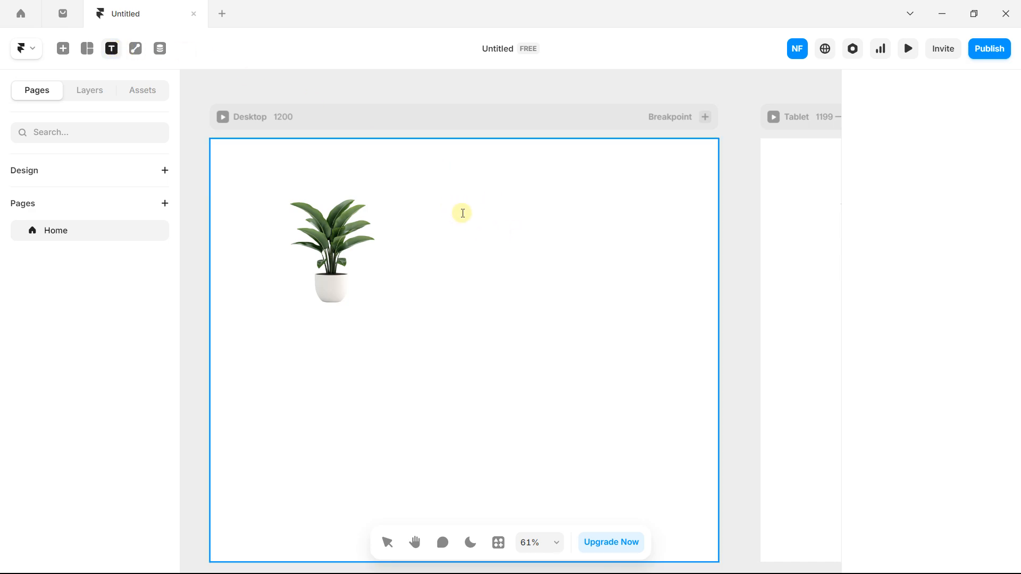
{"action": "left_click", "coordinate": [475, 213]}
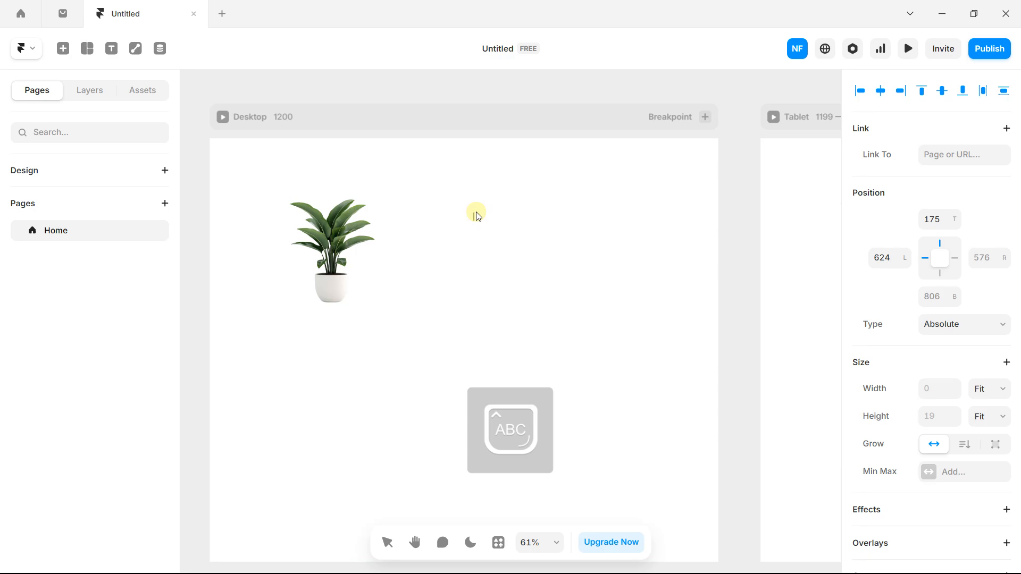
{"action": "type", "text": "P"}
{"action": "key", "text": "Caps_Lock"}
{"action": "type", "text": "le content"}
{"action": "key", "text": "Escape"}
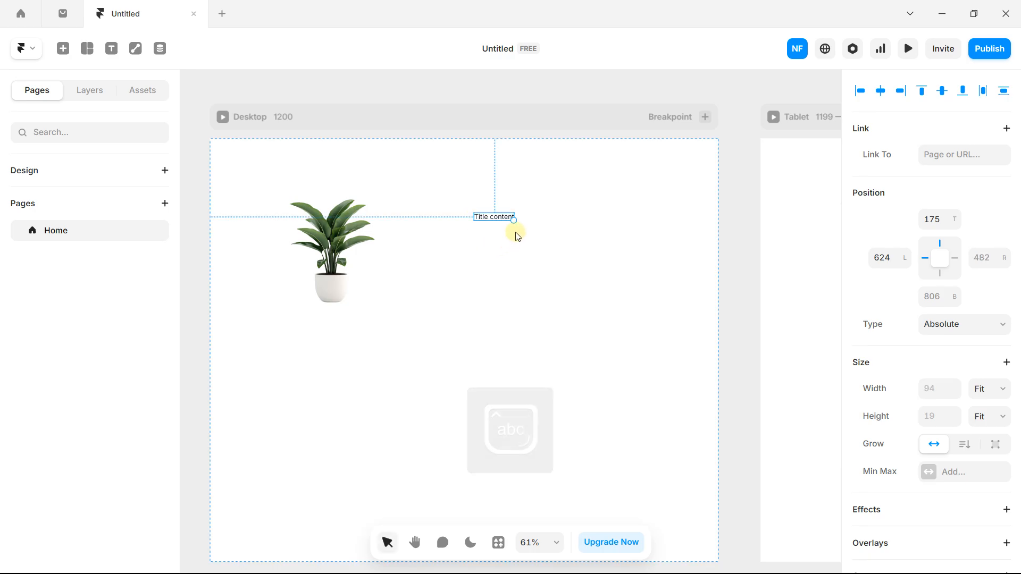
- Scale the title text up to about 51 px and switch its font size unit to Rem
{"action": "left_click_drag", "start_coordinate": [513, 220], "coordinate": [543, 228]}
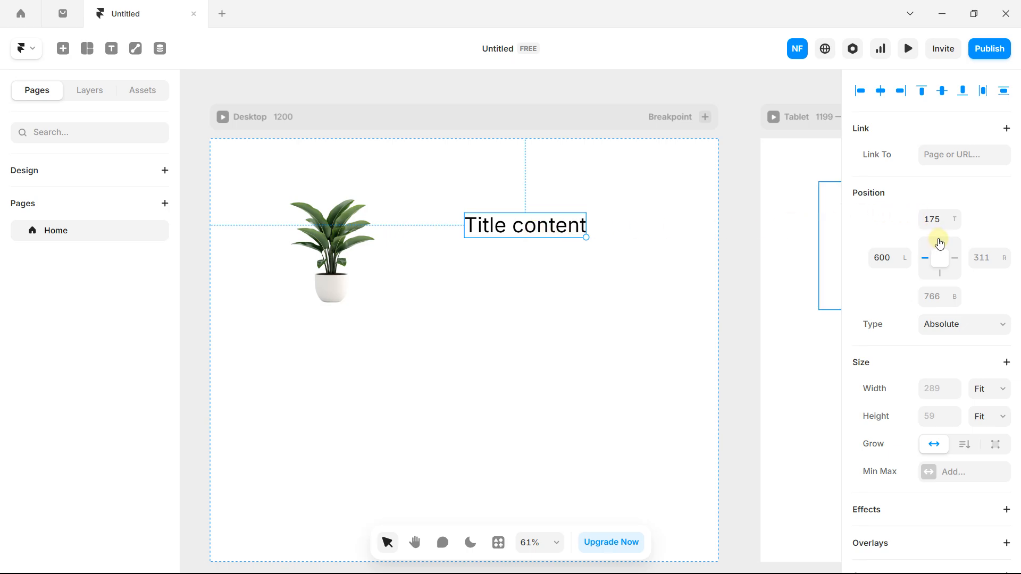
{"action": "scroll", "coordinate": [940, 243], "scroll_direction": "down", "scroll_amount": 5}
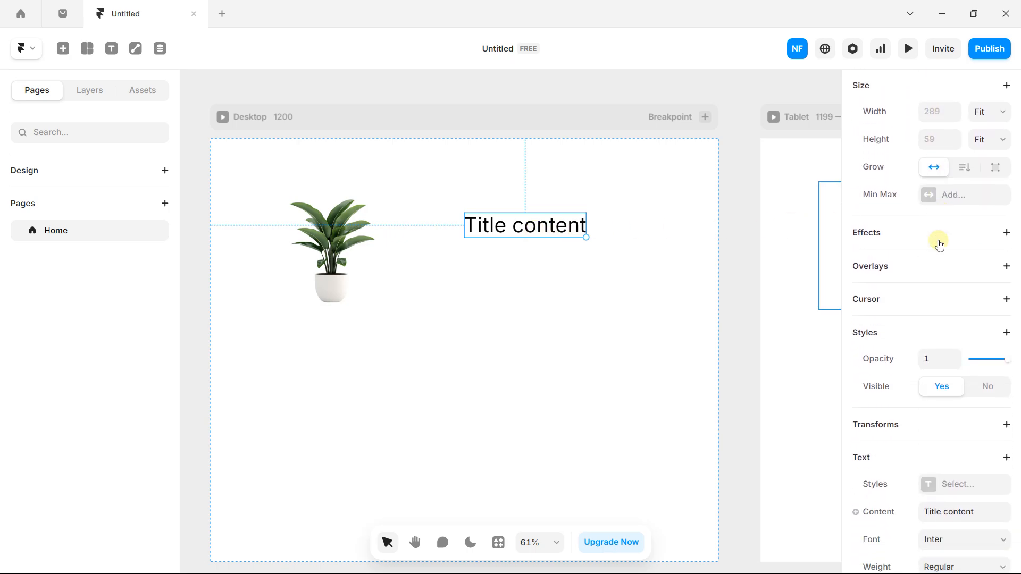
{"action": "scroll", "coordinate": [939, 243], "scroll_direction": "down", "scroll_amount": 4}
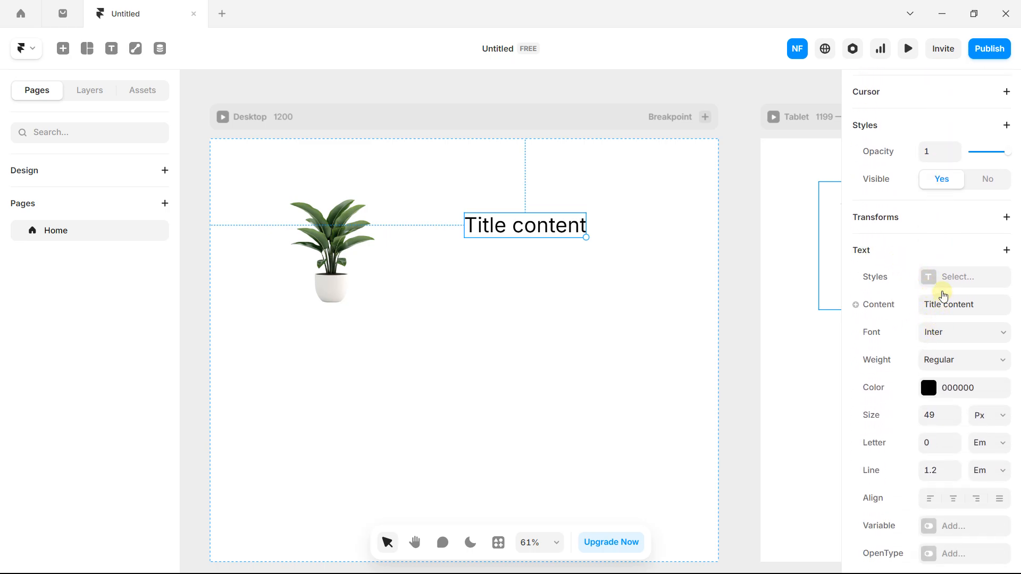
{"action": "scroll", "coordinate": [935, 292], "scroll_direction": "down", "scroll_amount": 2}
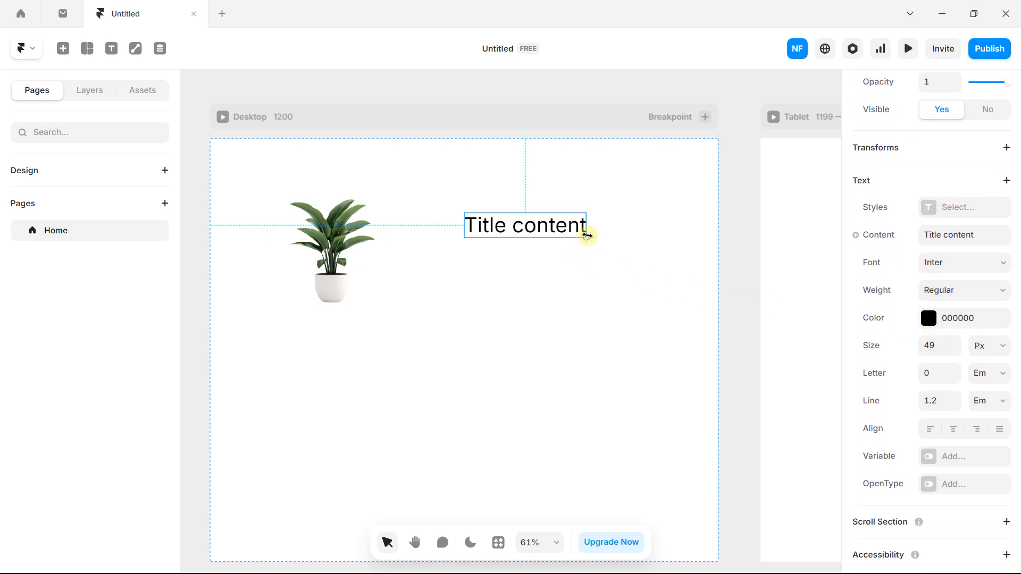
{"action": "left_click_drag", "start_coordinate": [586, 237], "coordinate": [591, 238]}
{"action": "left_click", "coordinate": [980, 346]}
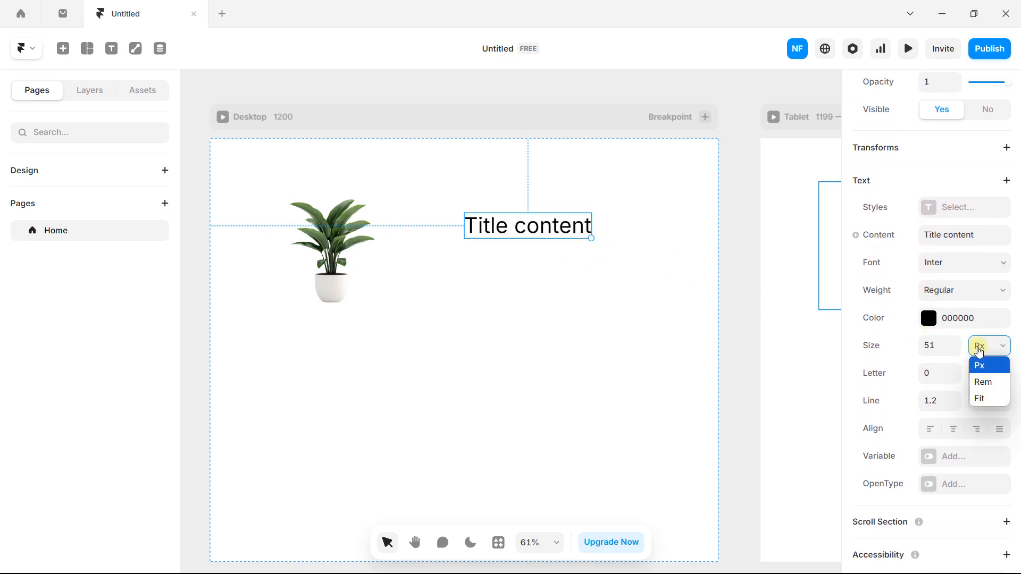
{"action": "left_click", "coordinate": [982, 383]}
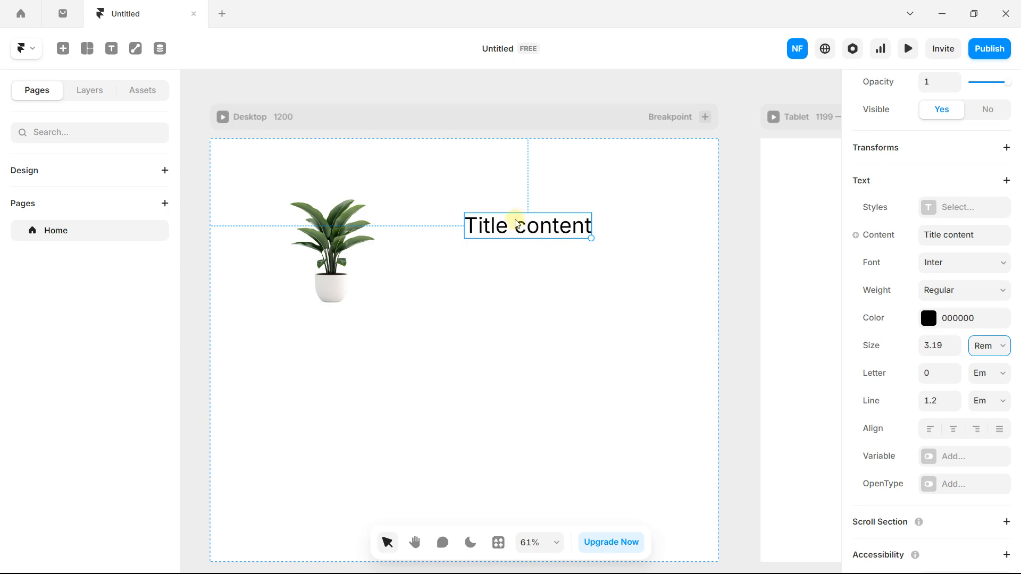
- Duplicate the title just below the original and shrink the copy to about 35 high
{"action": "scroll", "coordinate": [507, 192], "scroll_direction": "right", "scroll_amount": 2}
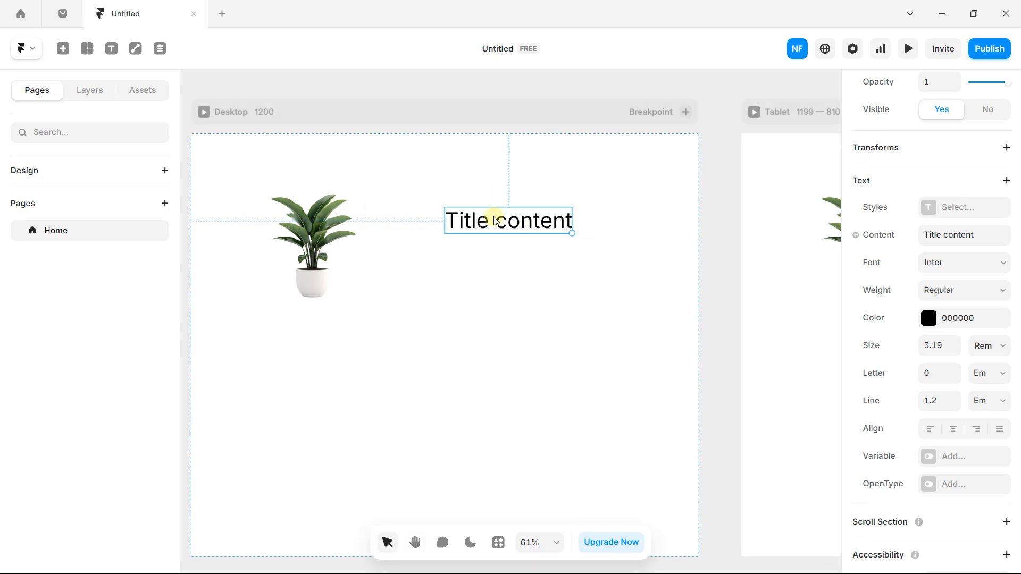
{"action": "left_click_drag", "start_coordinate": [496, 221], "coordinate": [504, 260]}
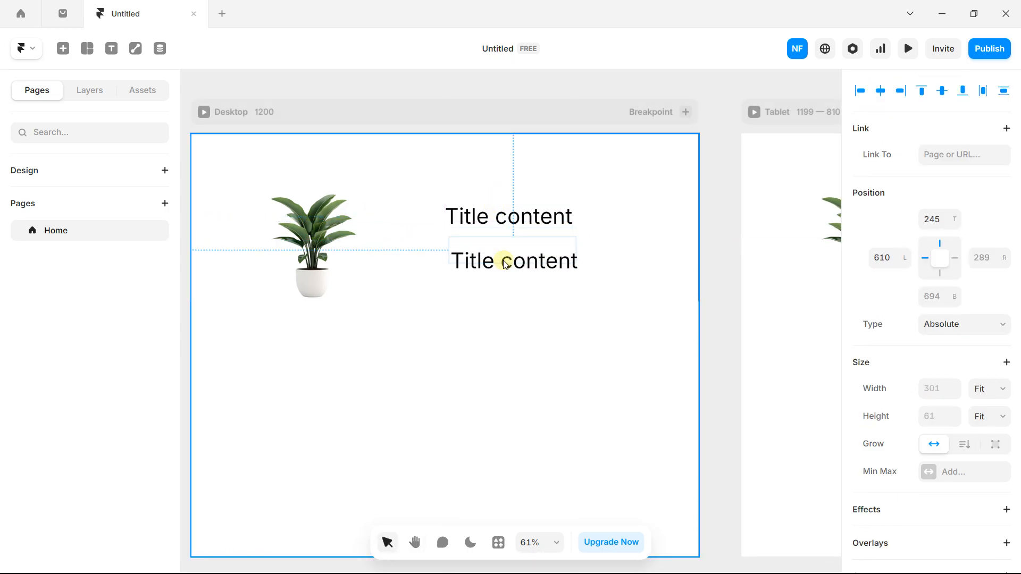
{"action": "left_click_drag", "start_coordinate": [582, 267], "coordinate": [521, 255]}
- Replace the text of the duplicated title with "This is description avout this section"
{"action": "double_click", "coordinate": [519, 254]}
{"action": "key", "text": "BackSpace"}
{"action": "key", "text": "BackSpace"}
{"action": "key", "text": "BackSpace"}
{"action": "key", "text": "BackSpace"}
{"action": "key", "text": "BackSpace"}
{"action": "key", "text": "BackSpace"}
{"action": "key", "text": "BackSpace"}
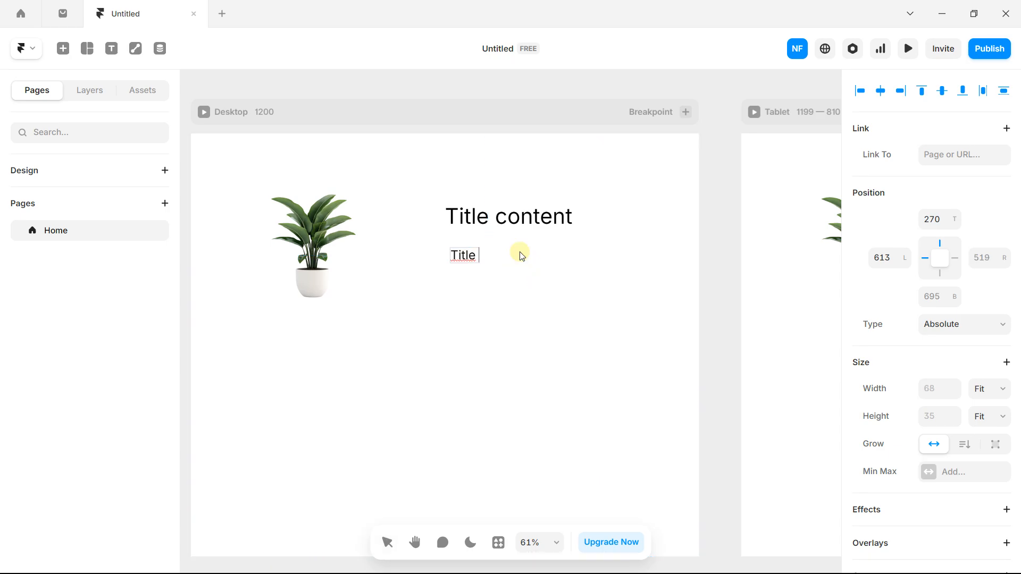
{"action": "key", "text": "Caps_Lock"}
{"action": "type", "text": "T"}
{"action": "key", "text": "Caps_Lock"}
{"action": "type", "text": "is"}
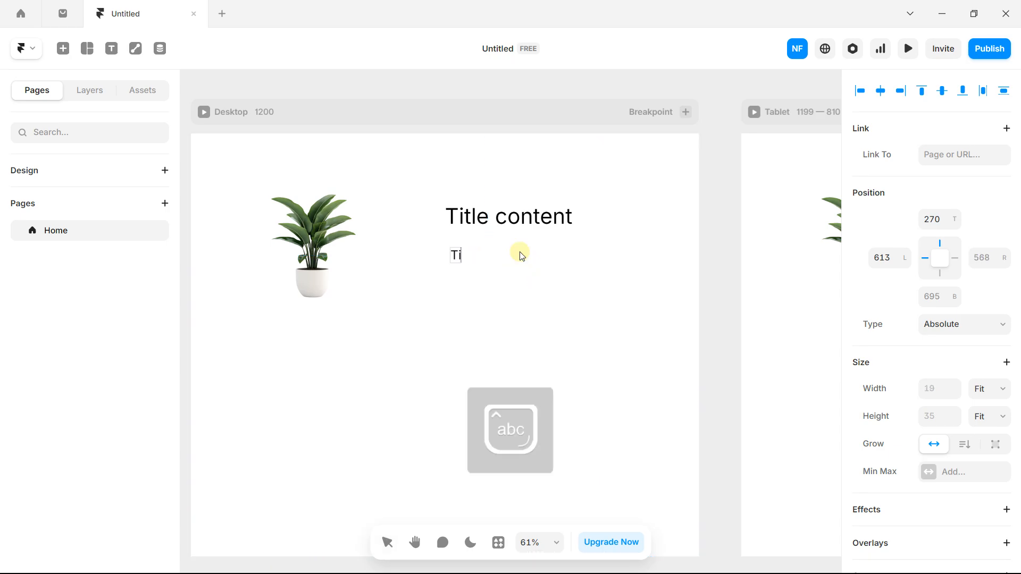
{"action": "key", "text": "BackSpace"}
{"action": "key", "text": "BackSpace"}
{"action": "key", "text": "BackSpace"}
{"action": "key", "text": "Caps_Lock"}
{"action": "type", "text": "T"}
{"action": "key", "text": "Caps_Lock"}
{"action": "type", "text": "his is descriptio"}
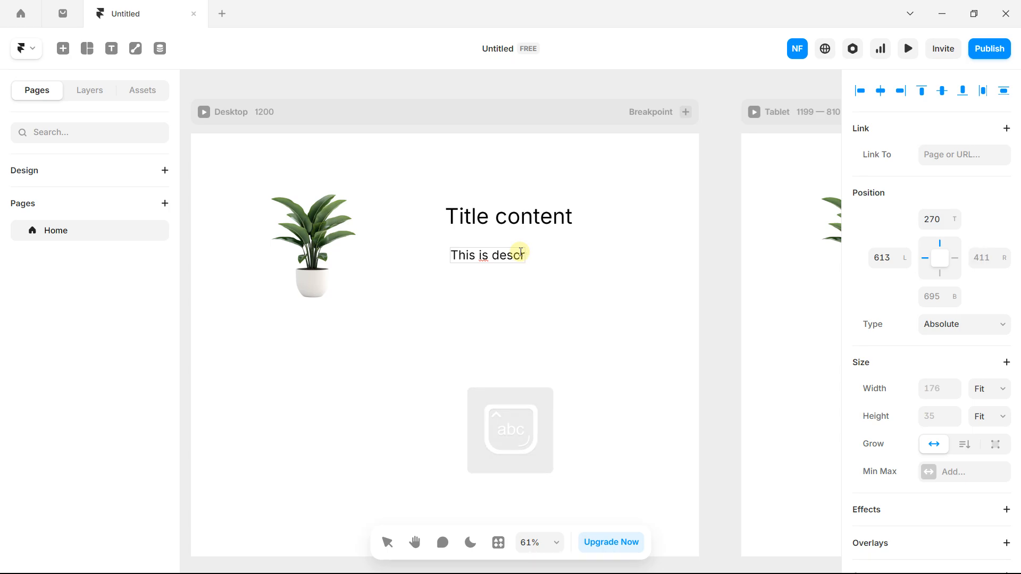
{"action": "type", "text": "n avo"}
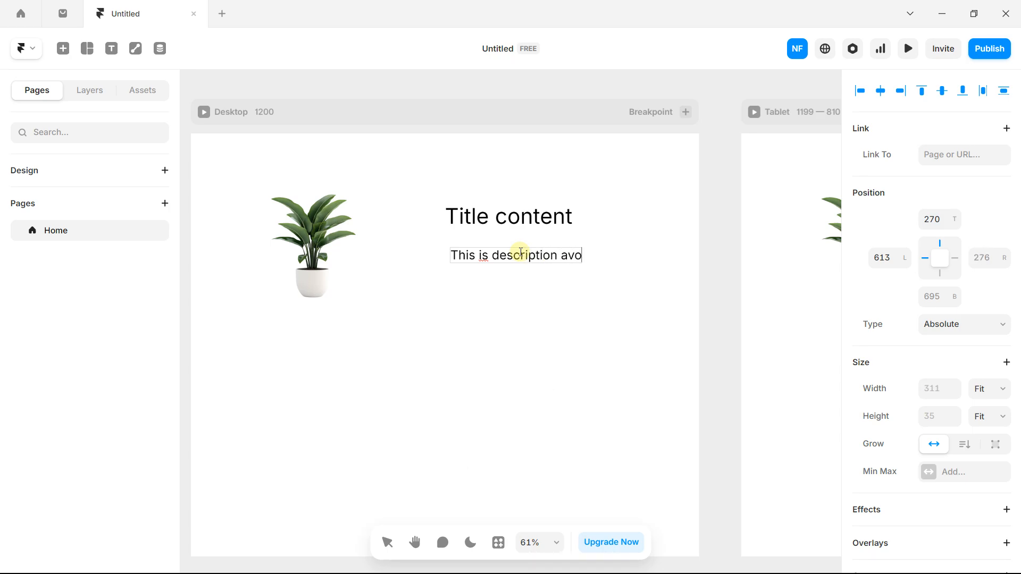
{"action": "type", "text": "ut this section"}
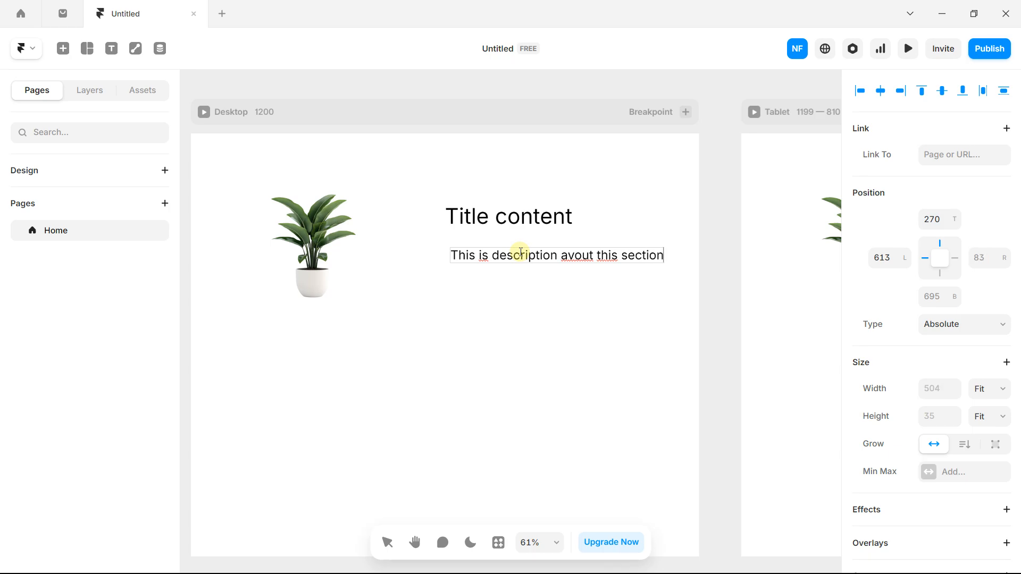
- Correct "avout" to "about" in the description and add a second line reading "and about to create different features"
{"action": "key", "text": "Return"}
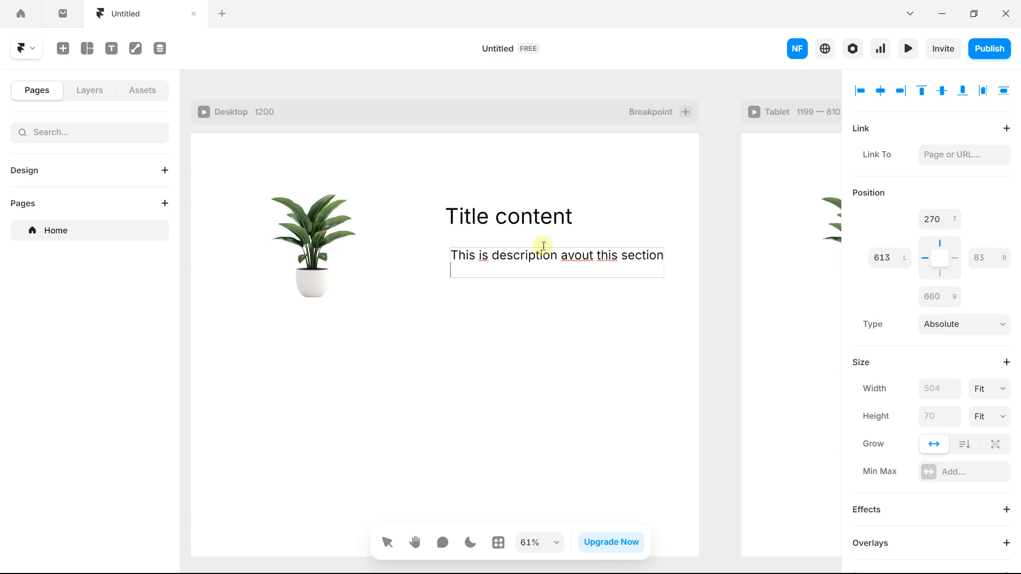
{"action": "left_click", "coordinate": [575, 257]}
{"action": "key", "text": "BackSpace"}
{"action": "type", "text": "b"}
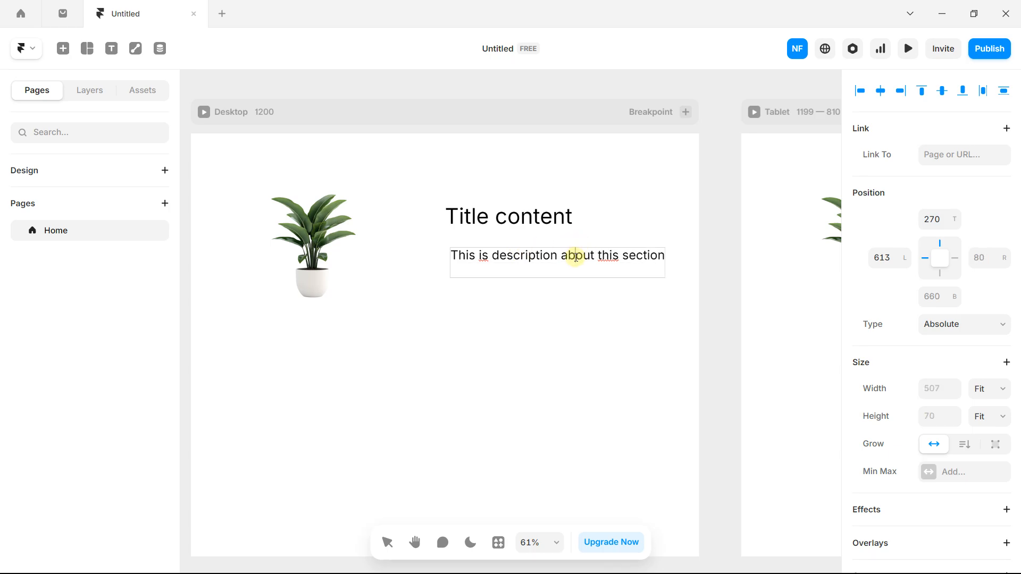
{"action": "type", "text": "and about to create different features"}
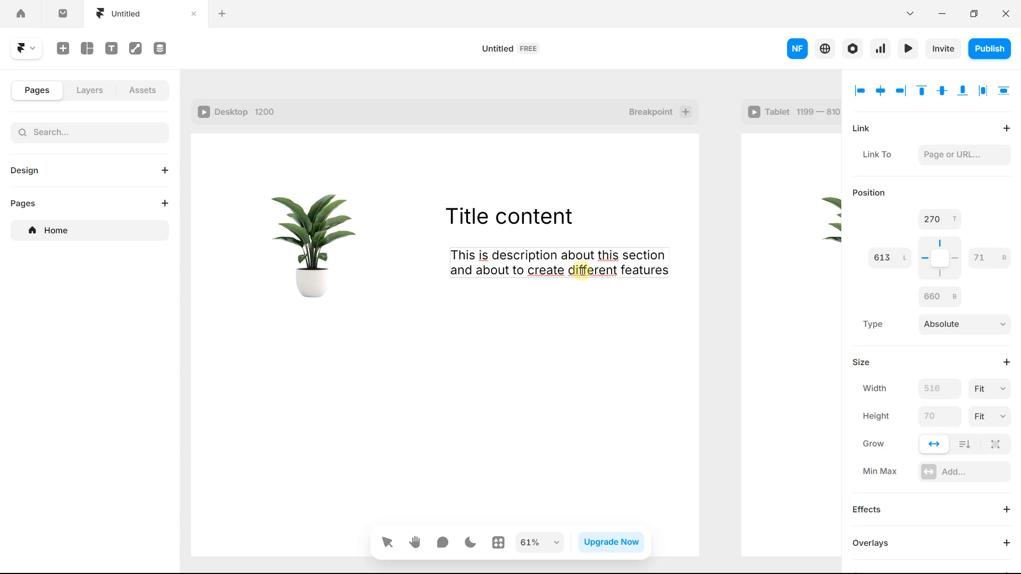
{"action": "key", "text": "Escape"}
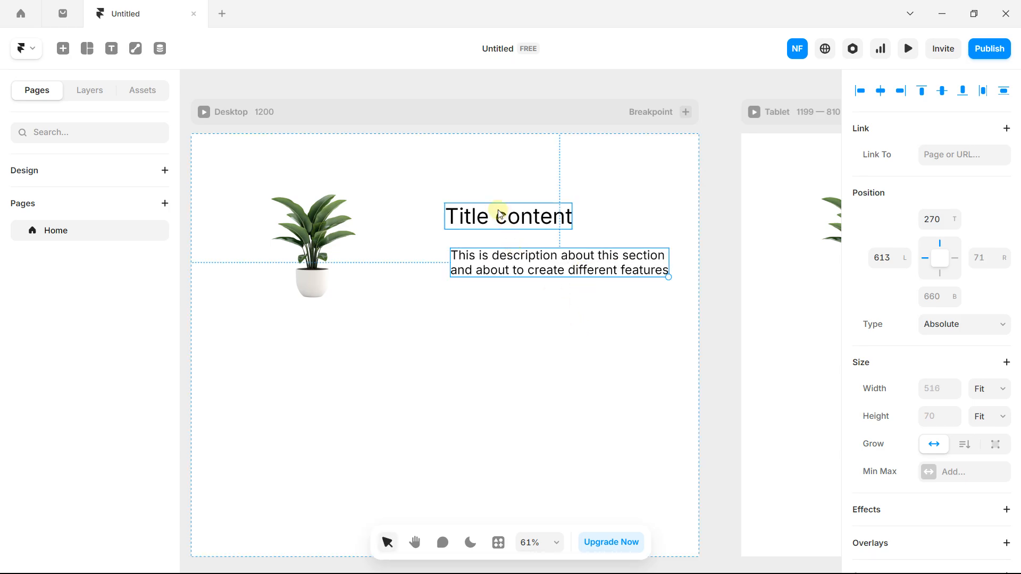
- Shift the title and description slightly closer to the plant and scale the description text down
{"action": "left_click_drag", "start_coordinate": [497, 210], "coordinate": [486, 213]}
{"action": "mouse_move", "coordinate": [499, 256]}
{"action": "left_mouse_down"}
{"action": "mouse_move", "coordinate": [476, 253]}
{"action": "mouse_move", "coordinate": [496, 256]}
{"action": "left_mouse_up"}
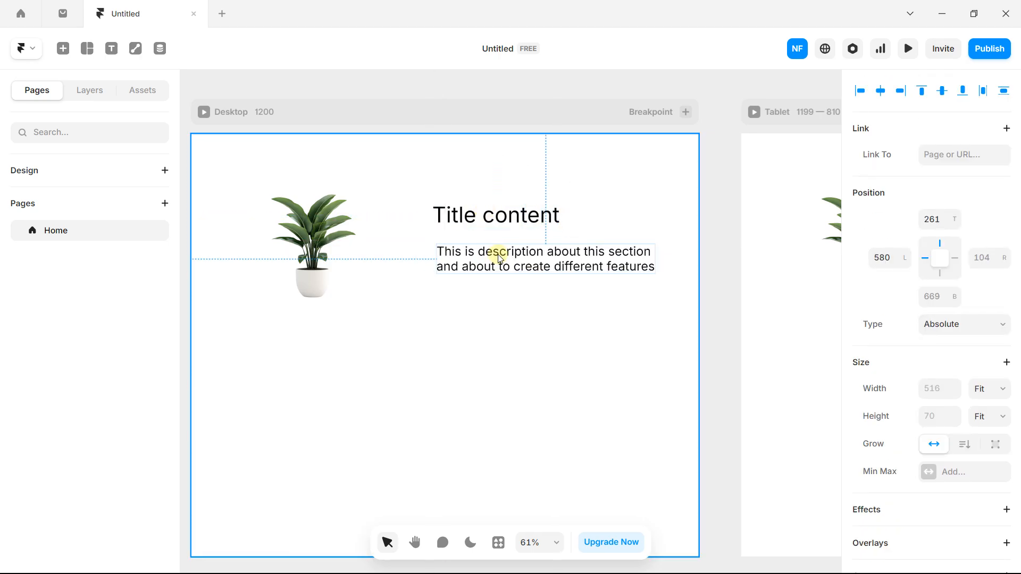
{"action": "left_click_drag", "start_coordinate": [654, 273], "coordinate": [605, 272]}
{"action": "left_click", "coordinate": [533, 283]}
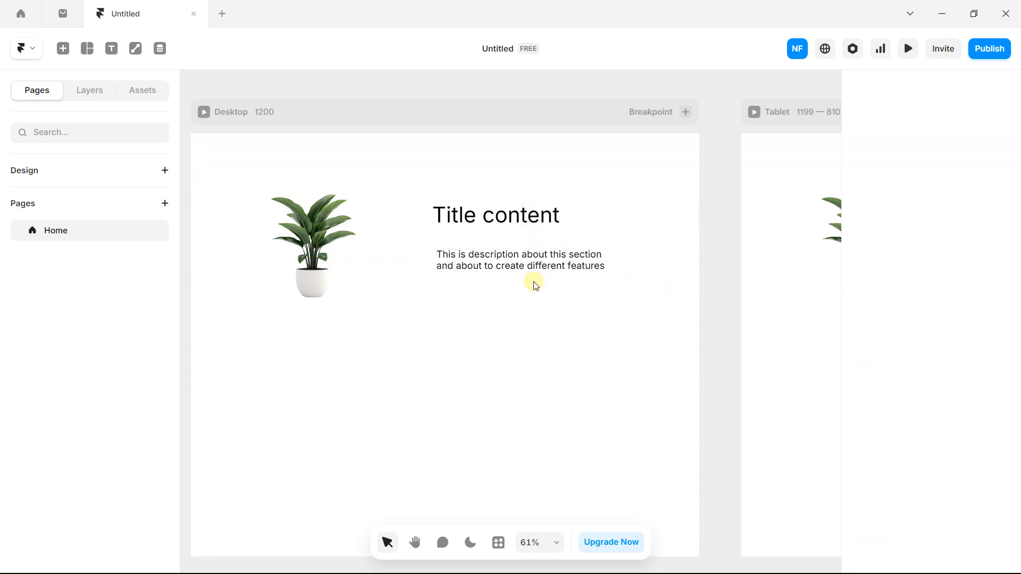
- Add the text "Discover" below the description on the Desktop page
{"action": "scroll", "coordinate": [485, 276], "scroll_direction": "up", "scroll_amount": 3}
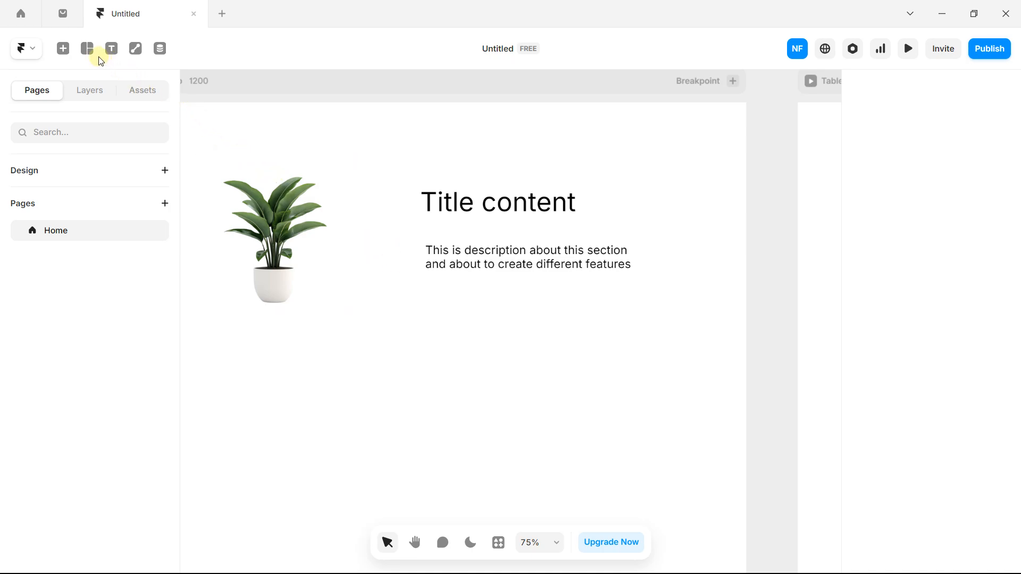
{"action": "left_click", "coordinate": [112, 49]}
{"action": "left_click", "coordinate": [429, 302]}
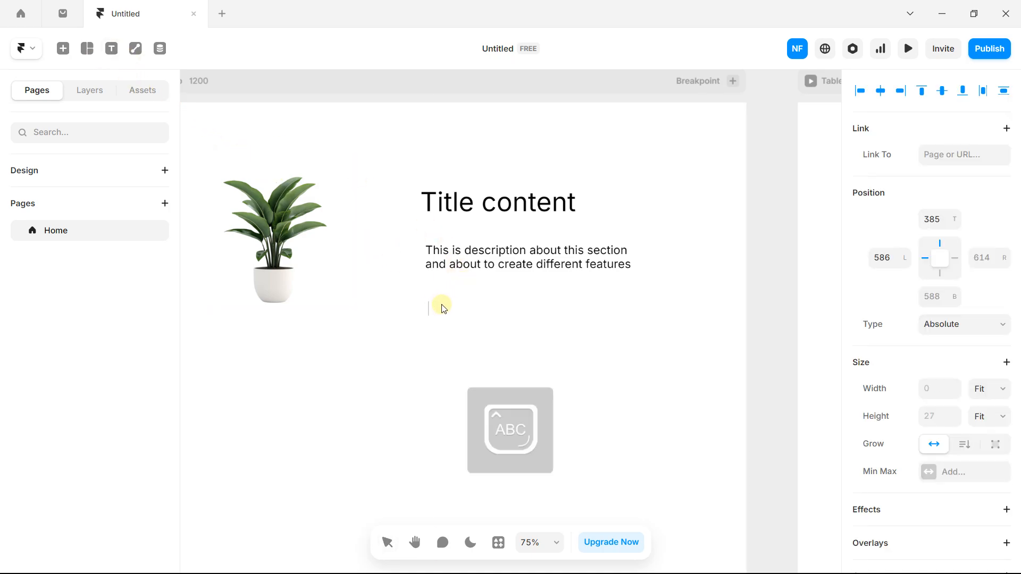
{"action": "type", "text": "Discover"}
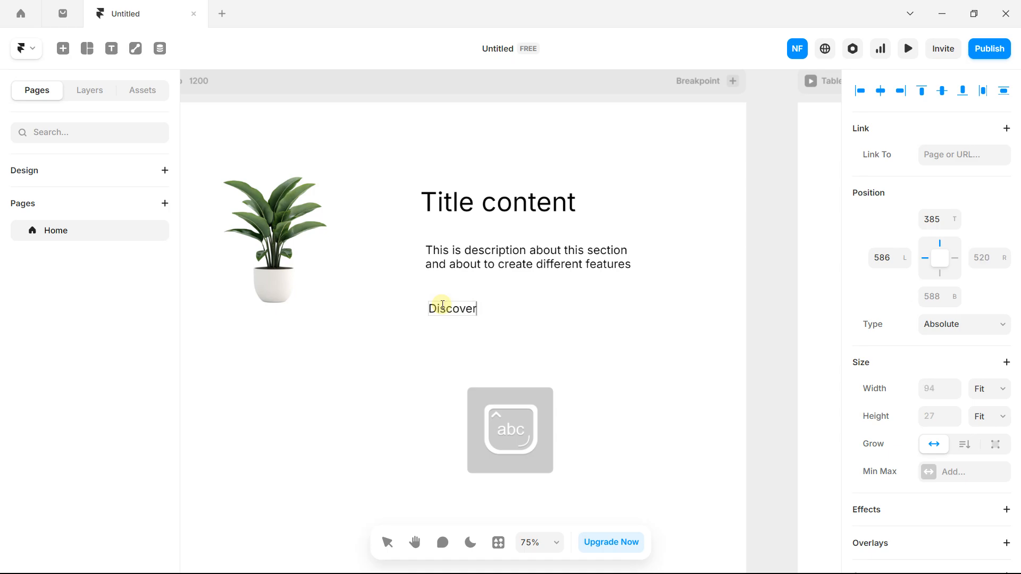
{"action": "key", "text": "Escape"}
- Use Rem as the font size unit of the Discover text and scale it down to about 1.31 Rem
{"action": "scroll", "coordinate": [941, 329], "scroll_direction": "down", "scroll_amount": 10}
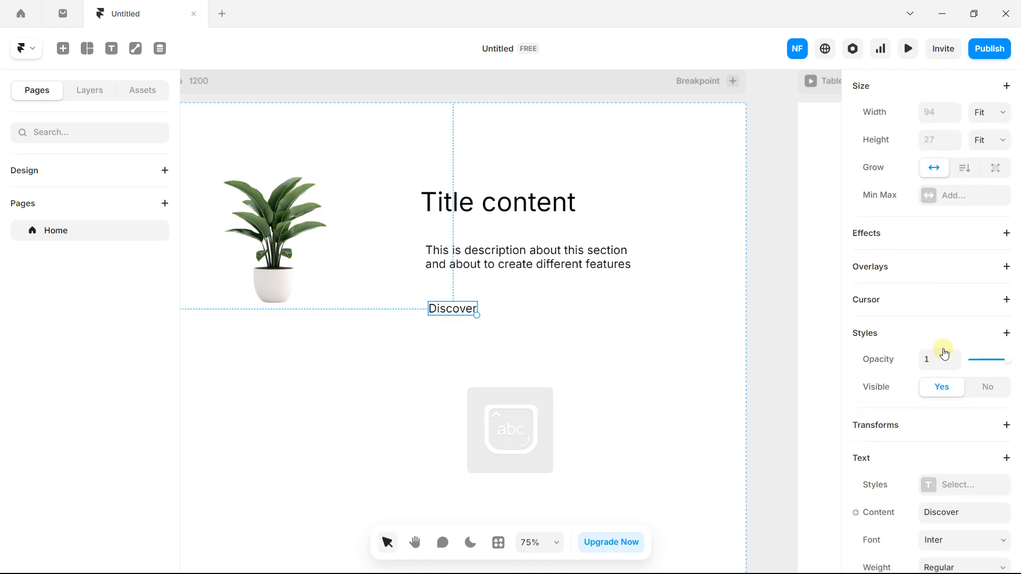
{"action": "left_click", "coordinate": [969, 353]}
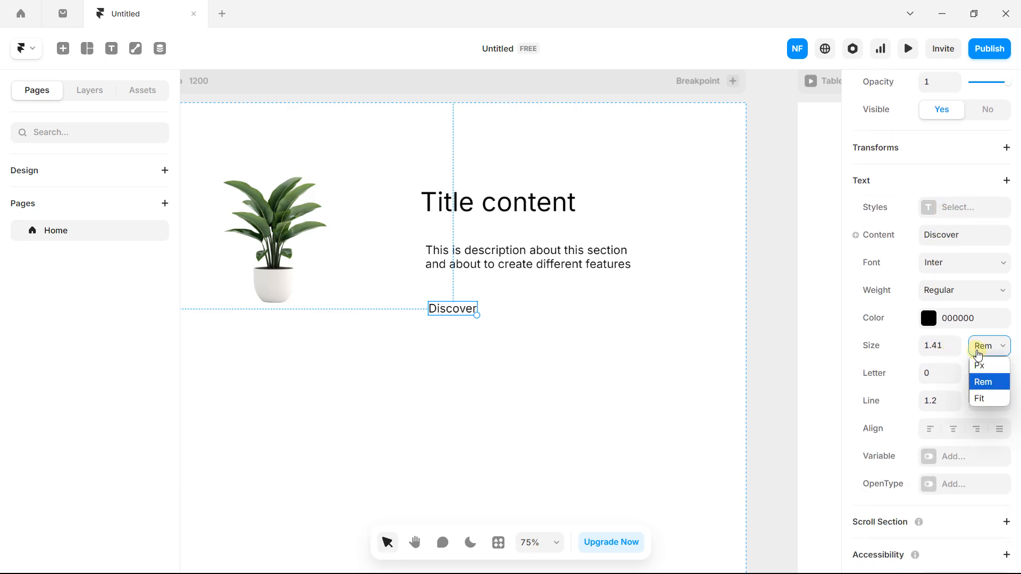
{"action": "left_click", "coordinate": [975, 380]}
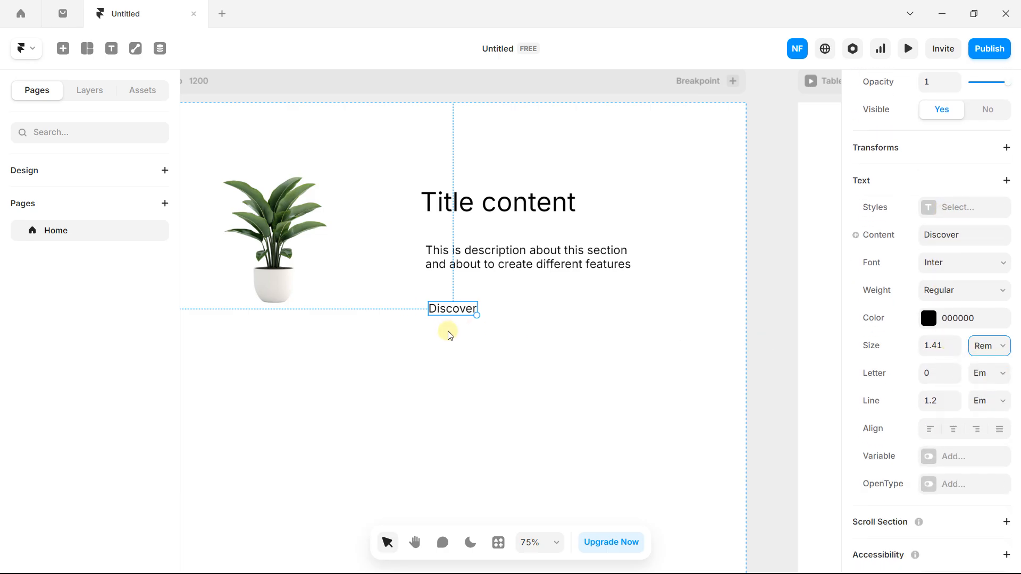
{"action": "scroll", "coordinate": [454, 313], "scroll_direction": "up", "scroll_amount": 5}
{"action": "scroll", "coordinate": [462, 287], "scroll_direction": "down", "scroll_amount": 5}
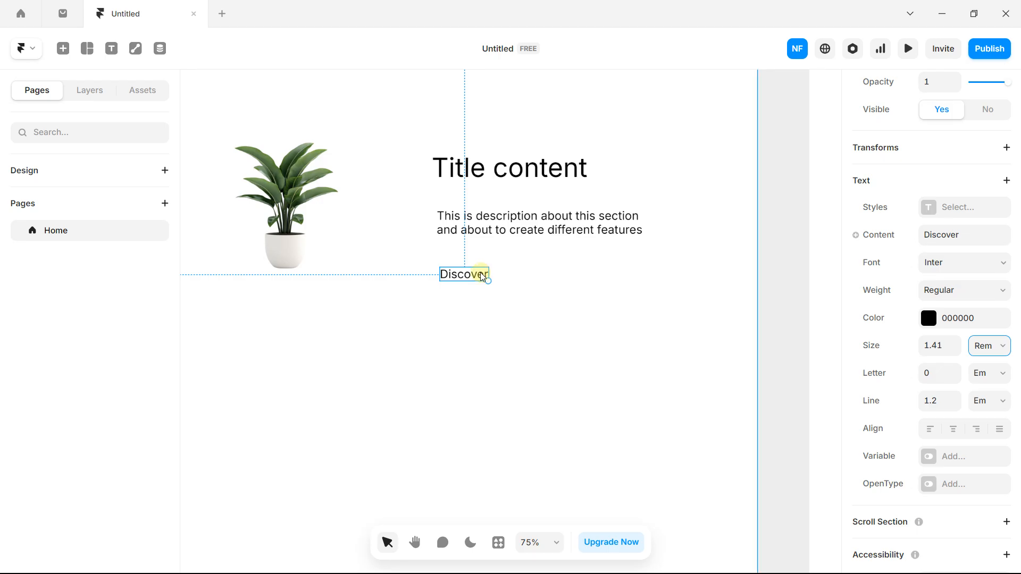
{"action": "scroll", "coordinate": [481, 277], "scroll_direction": "up", "scroll_amount": 5}
{"action": "left_click_drag", "start_coordinate": [511, 301], "coordinate": [499, 298]}
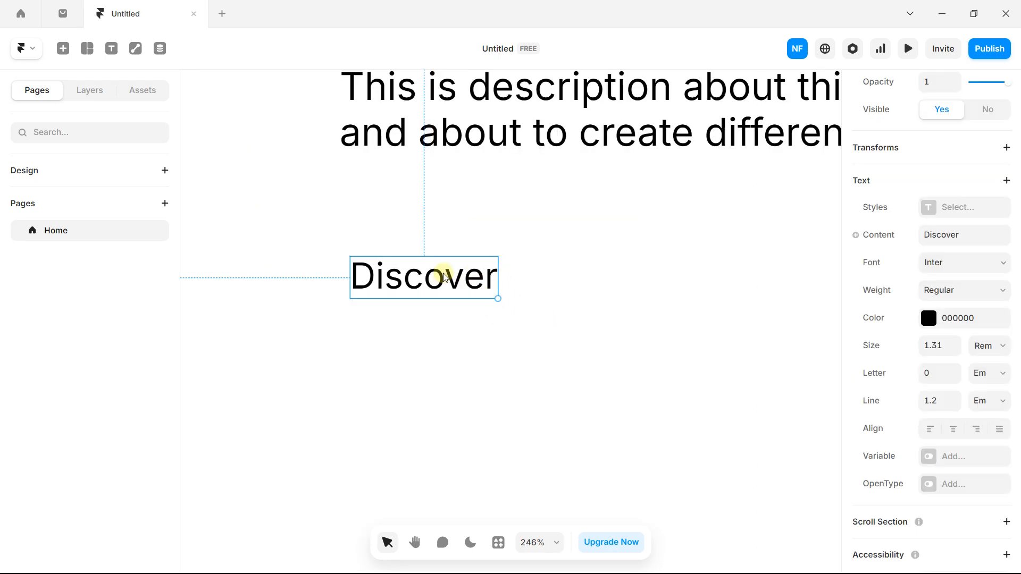
- Apply Fit Content sizing to the Discover text's width and height
{"action": "scroll", "coordinate": [988, 238], "scroll_direction": "up", "scroll_amount": 8}
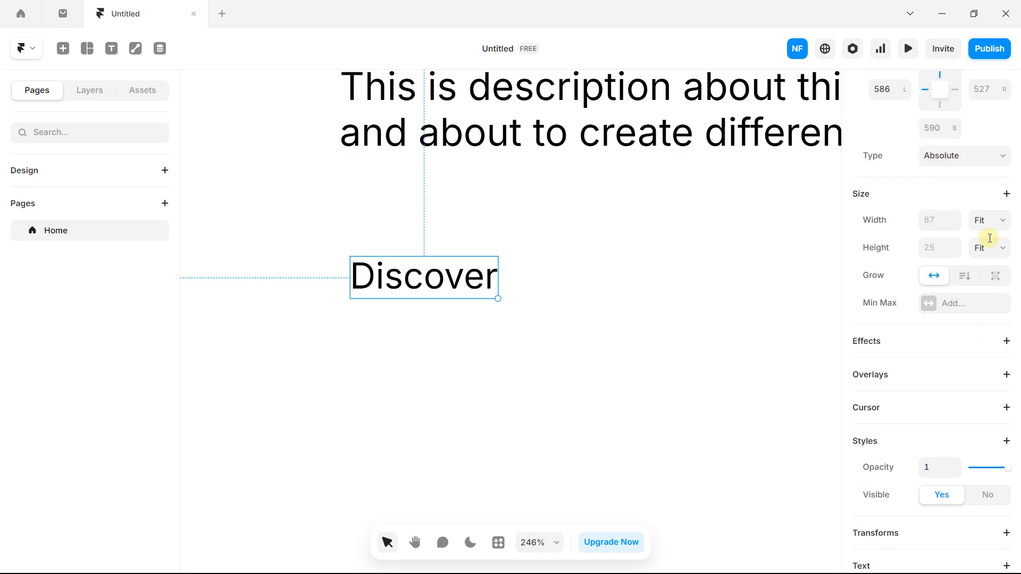
{"action": "scroll", "coordinate": [990, 238], "scroll_direction": "up", "scroll_amount": 2}
{"action": "left_click", "coordinate": [998, 330]}
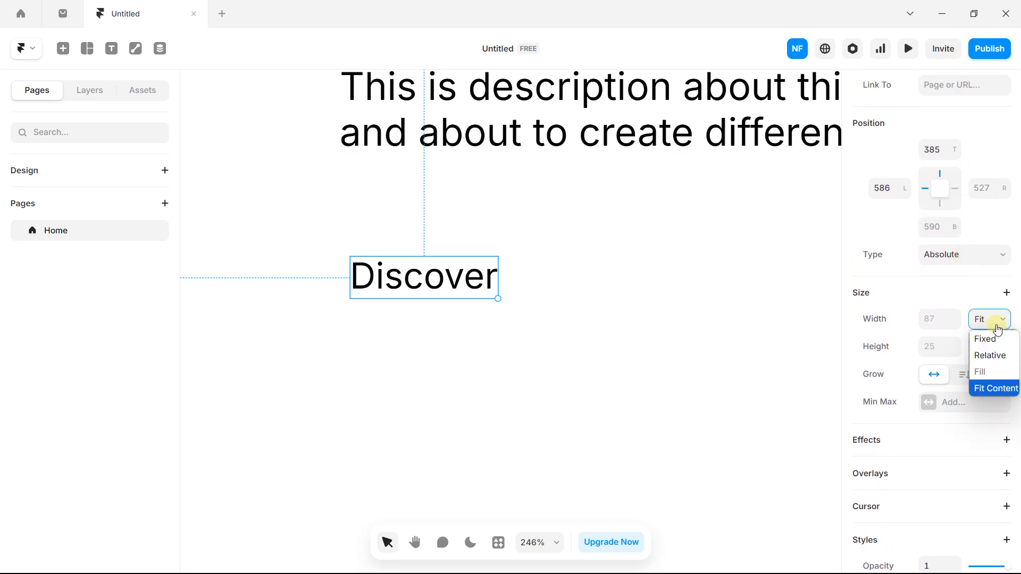
{"action": "left_click", "coordinate": [992, 389]}
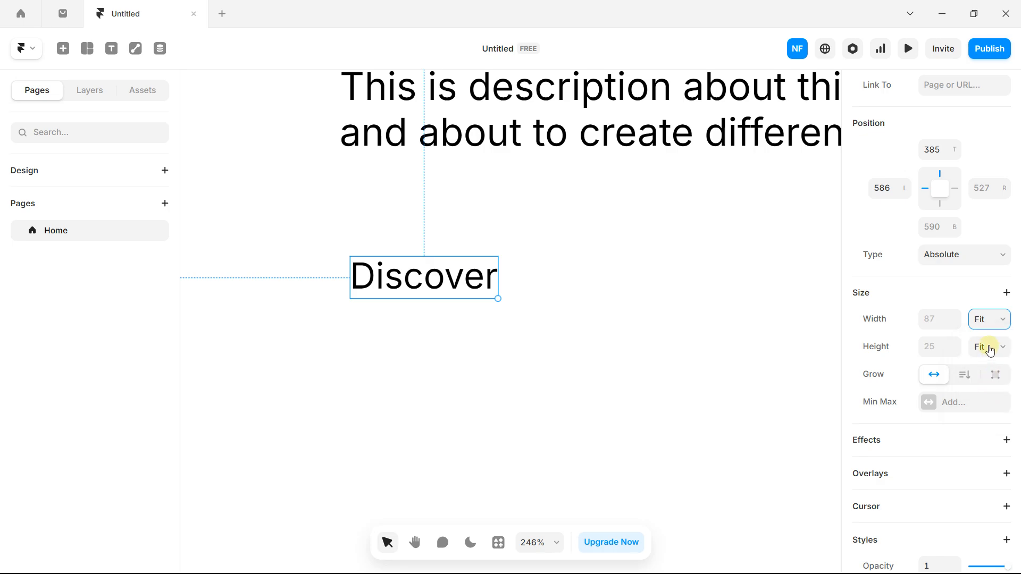
{"action": "left_click", "coordinate": [990, 349]}
{"action": "left_click", "coordinate": [991, 424]}
{"action": "scroll", "coordinate": [982, 378], "scroll_direction": "up", "scroll_amount": 2}
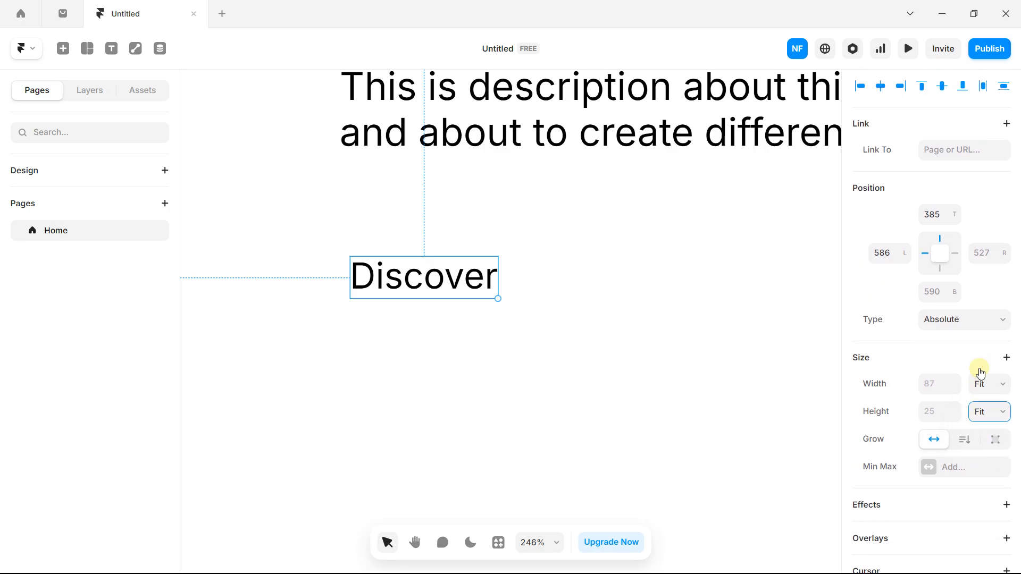
{"action": "right_click", "coordinate": [432, 276]}
{"action": "mouse_move", "coordinate": [471, 312]}
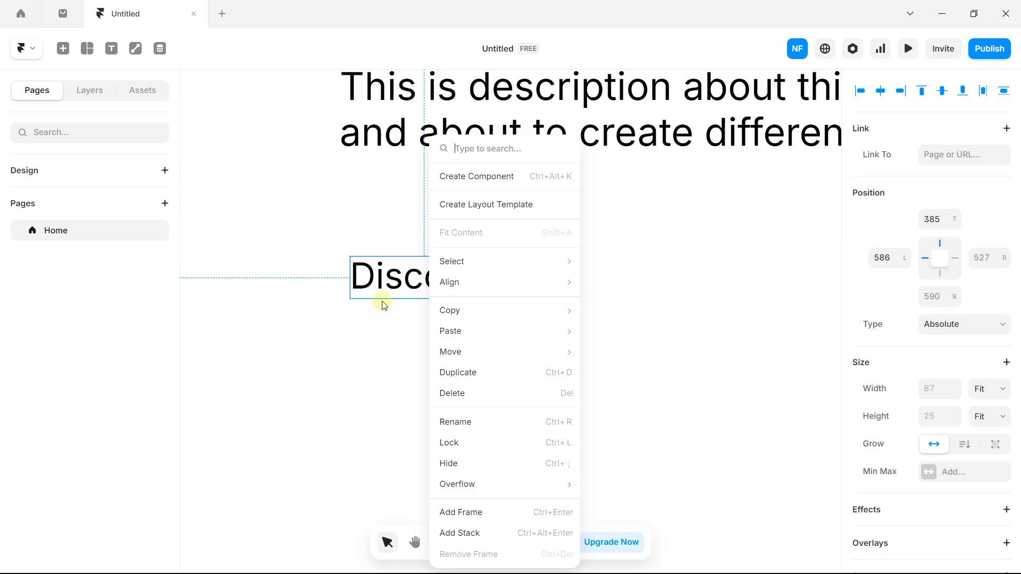
{"action": "left_click", "coordinate": [387, 321]}
{"action": "scroll", "coordinate": [390, 322], "scroll_direction": "down", "scroll_amount": 5}
{"action": "scroll", "coordinate": [526, 291], "scroll_direction": "down", "scroll_amount": 4}
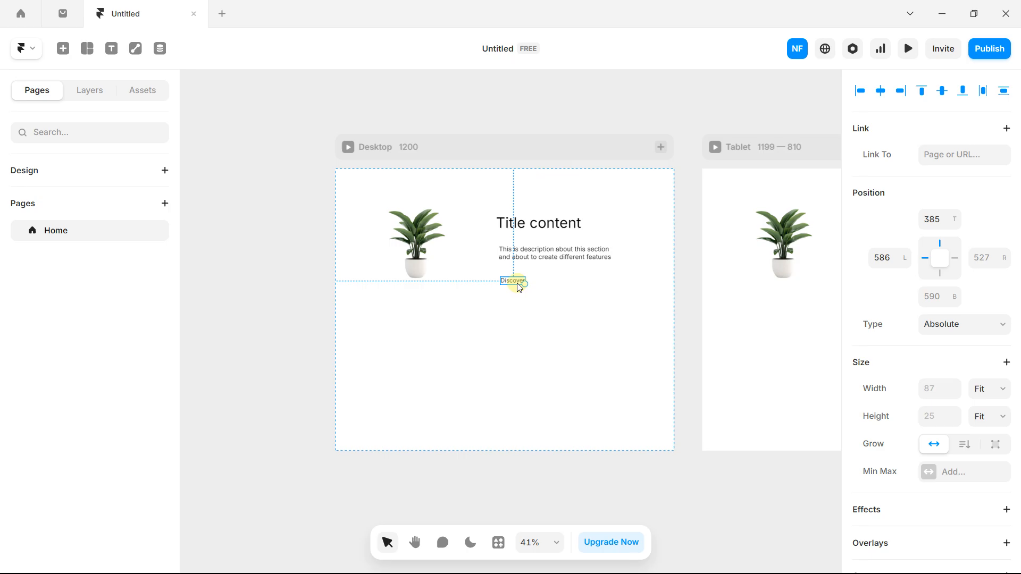
- Show the page's layer structure and wrap the Discover text in a stack
{"action": "left_click", "coordinate": [129, 91]}
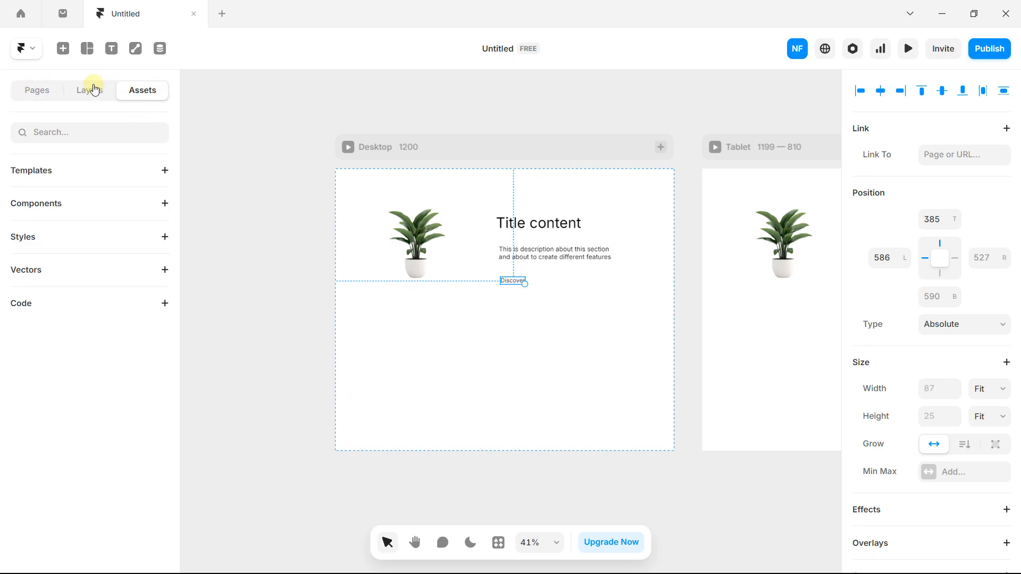
{"action": "left_click", "coordinate": [90, 90]}
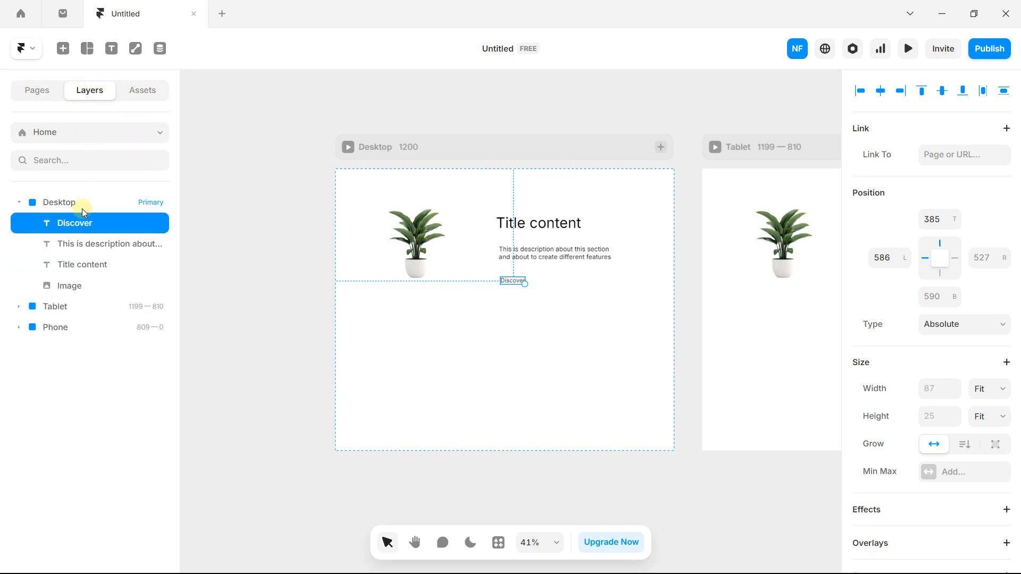
{"action": "right_click", "coordinate": [516, 287]}
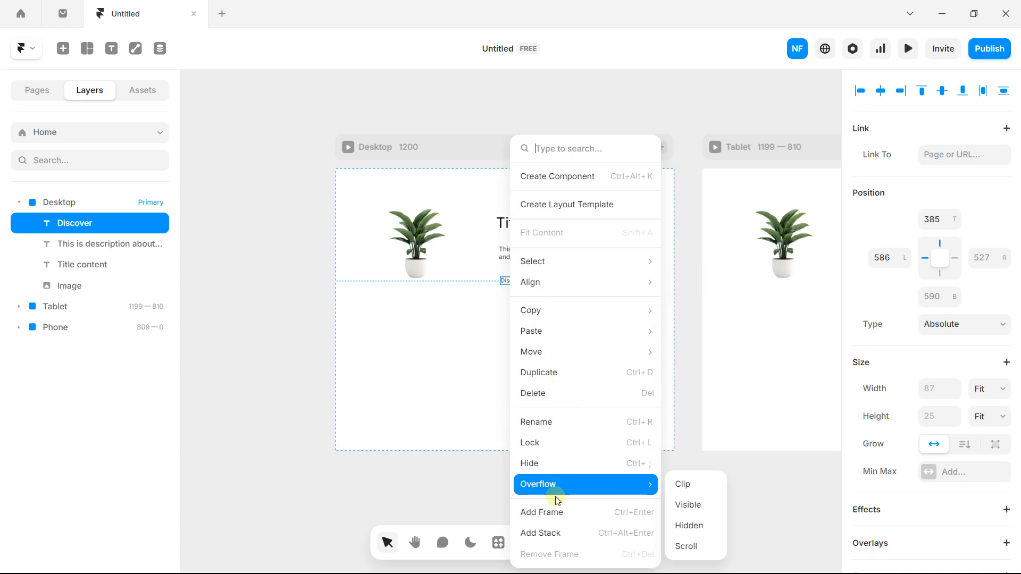
{"action": "left_click", "coordinate": [560, 535]}
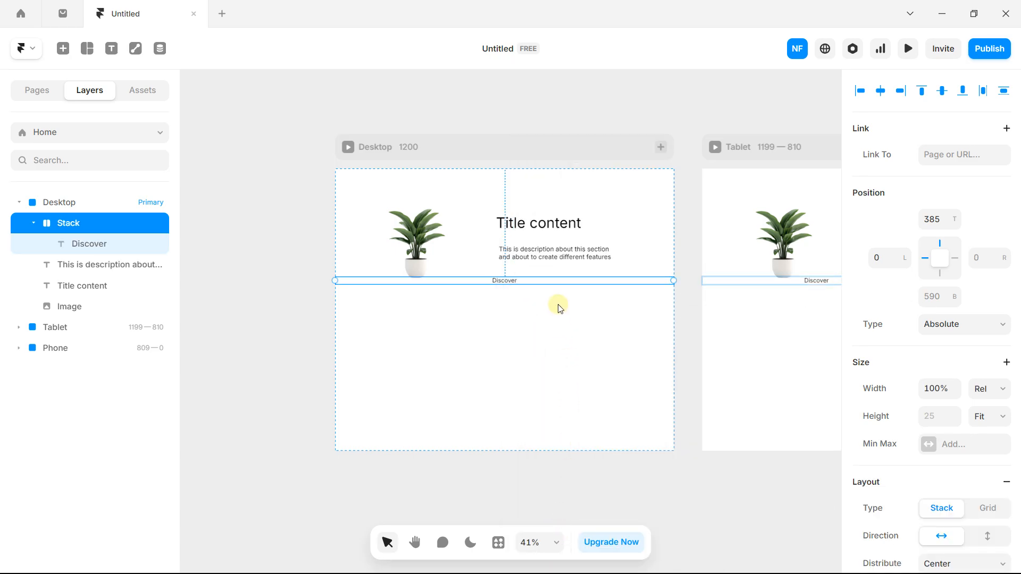
- Set the width of the stack around the Discover text to Fit Content
{"action": "scroll", "coordinate": [549, 287], "scroll_direction": "up", "scroll_amount": 1}
{"action": "scroll", "coordinate": [503, 303], "scroll_direction": "up", "scroll_amount": 1}
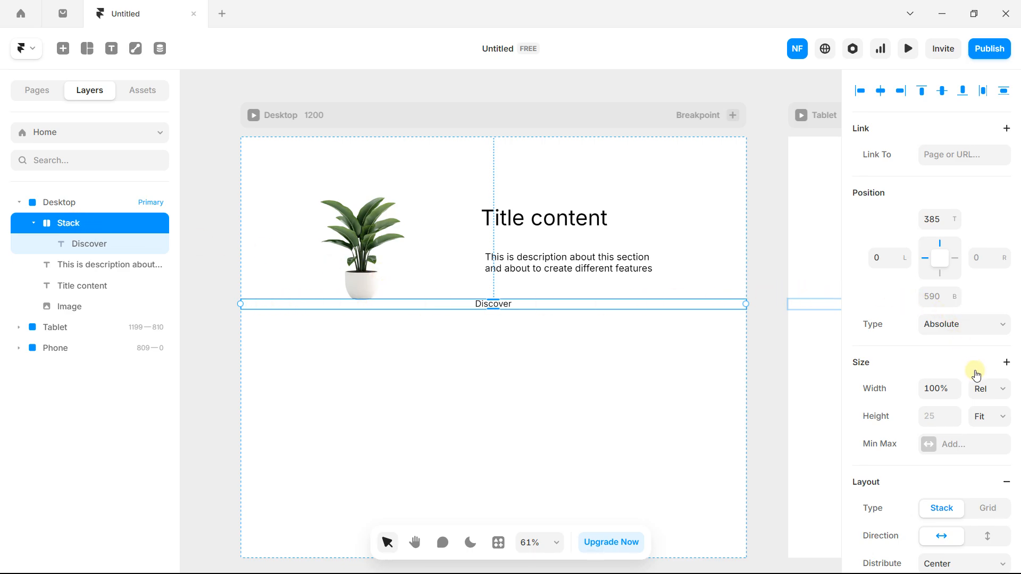
{"action": "left_click", "coordinate": [988, 398]}
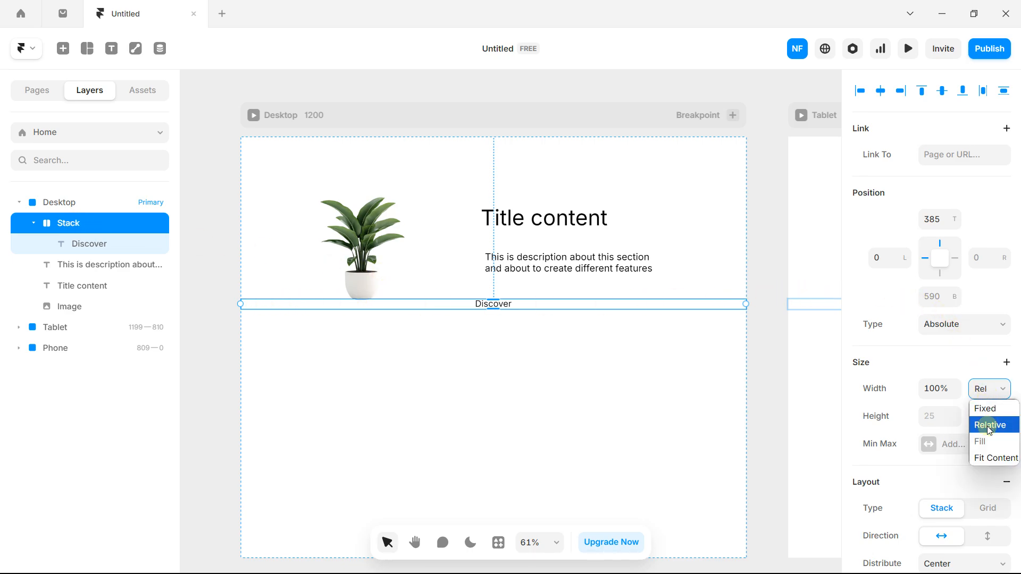
{"action": "left_click", "coordinate": [988, 457]}
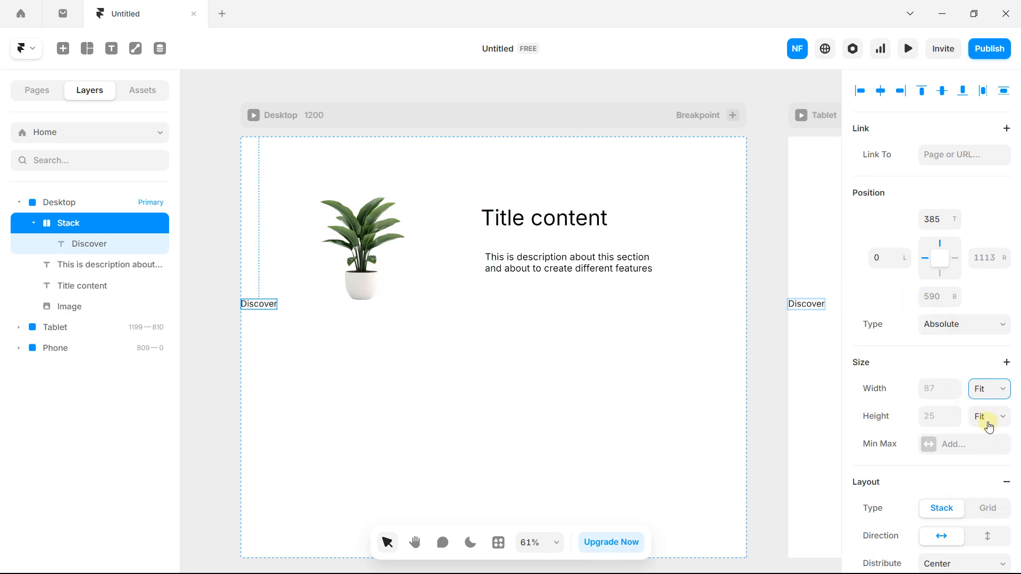
- Move the whole Discover stack under the description, about 751 from the left and 380 from the top of the Desktop page
{"action": "left_click", "coordinate": [68, 234]}
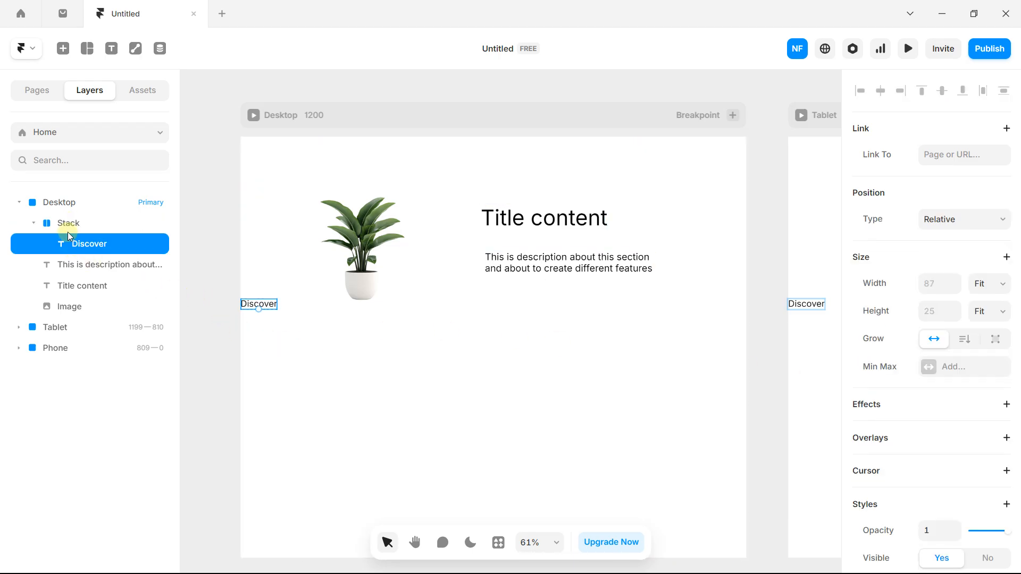
{"action": "left_click", "coordinate": [68, 228]}
{"action": "left_click_drag", "start_coordinate": [261, 302], "coordinate": [588, 302]}
{"action": "scroll", "coordinate": [579, 298], "scroll_direction": "up", "scroll_amount": 5}
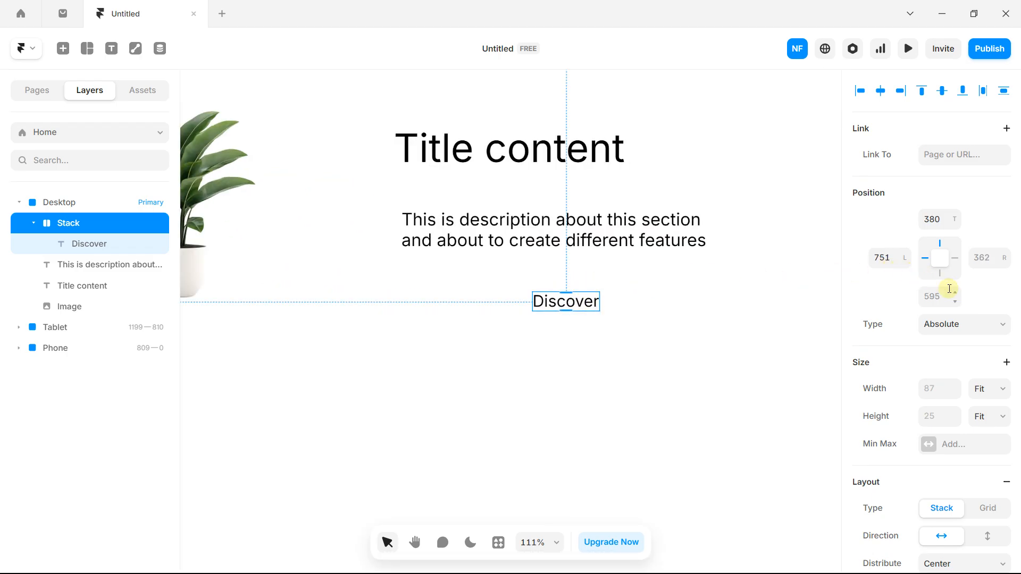
- Fill the Discover stack with solid green 00A811
{"action": "scroll", "coordinate": [939, 319], "scroll_direction": "down", "scroll_amount": 3}
{"action": "scroll", "coordinate": [939, 319], "scroll_direction": "down", "scroll_amount": 3}
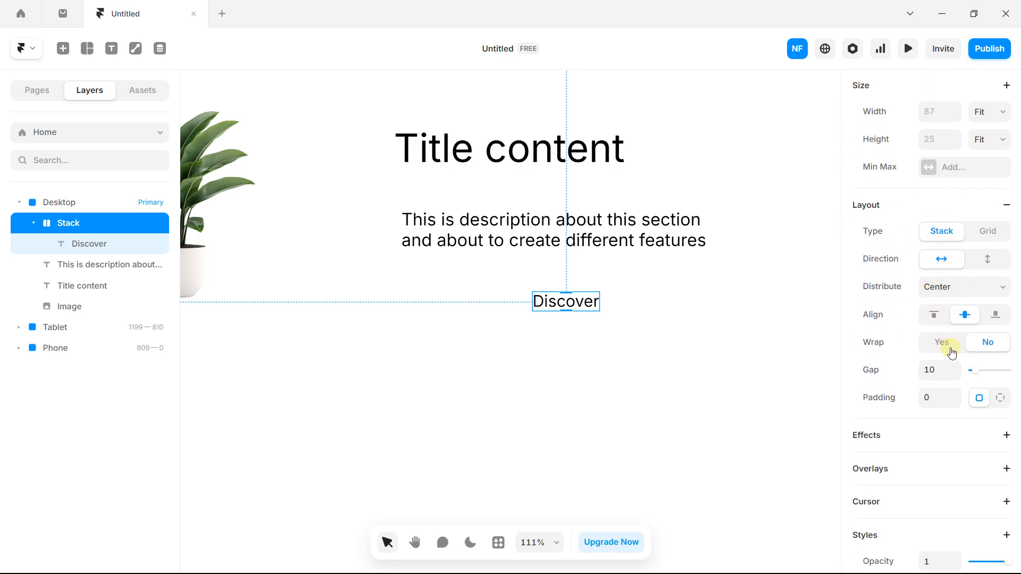
{"action": "scroll", "coordinate": [943, 302], "scroll_direction": "down", "scroll_amount": 1}
{"action": "scroll", "coordinate": [942, 302], "scroll_direction": "up", "scroll_amount": 2}
{"action": "scroll", "coordinate": [943, 302], "scroll_direction": "down", "scroll_amount": 3}
{"action": "scroll", "coordinate": [943, 303], "scroll_direction": "down", "scroll_amount": 3}
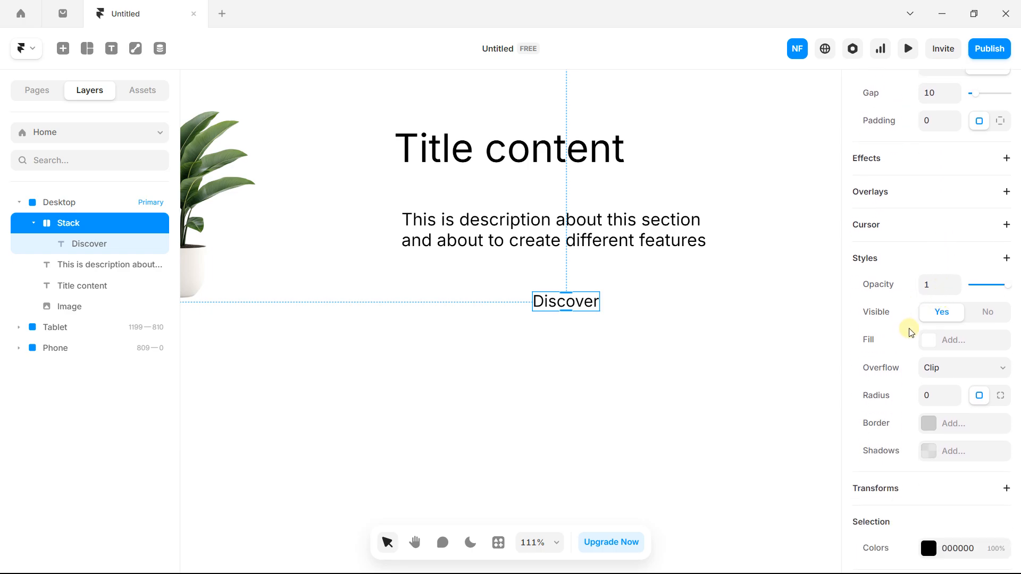
{"action": "left_click", "coordinate": [928, 344]}
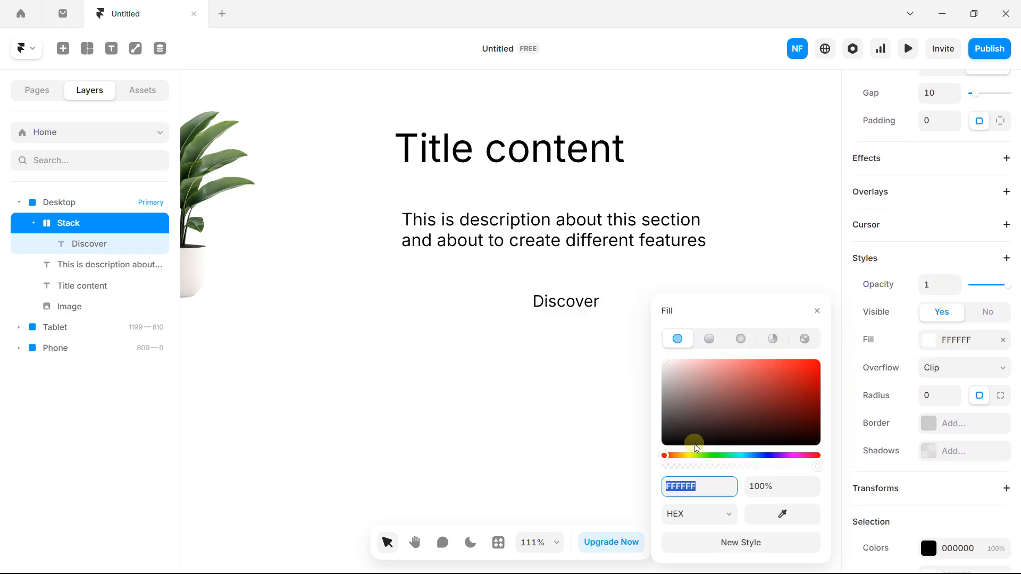
{"action": "left_click", "coordinate": [708, 455]}
{"action": "left_click_drag", "start_coordinate": [709, 455], "coordinate": [718, 456]}
{"action": "left_click_drag", "start_coordinate": [787, 409], "coordinate": [830, 391]}
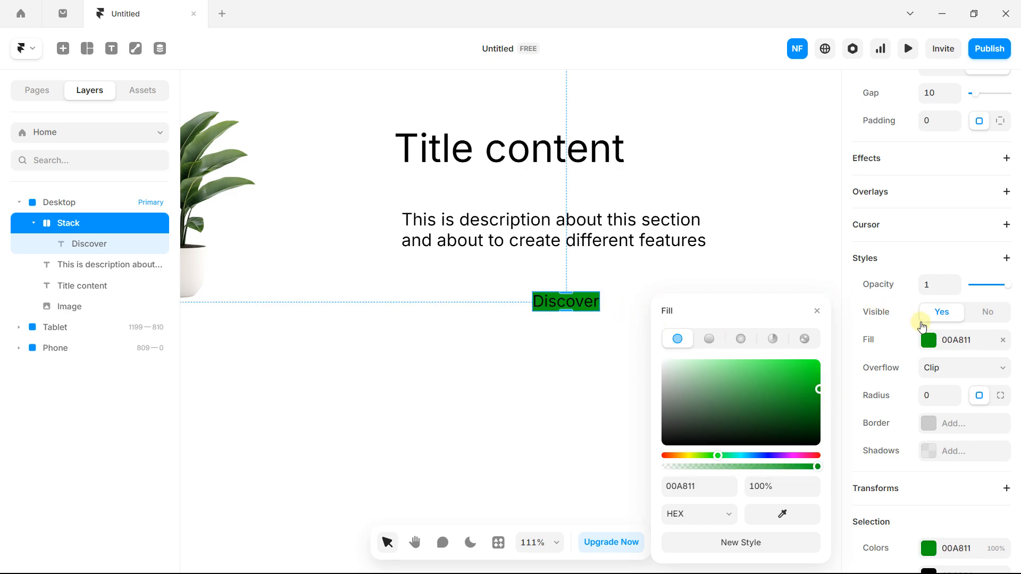
- Pad the Discover stack by 14 vertically and 75 horizontally, and move it to about 567 from the left and 383 from the top
{"action": "left_click_drag", "start_coordinate": [567, 297], "coordinate": [568, 306]}
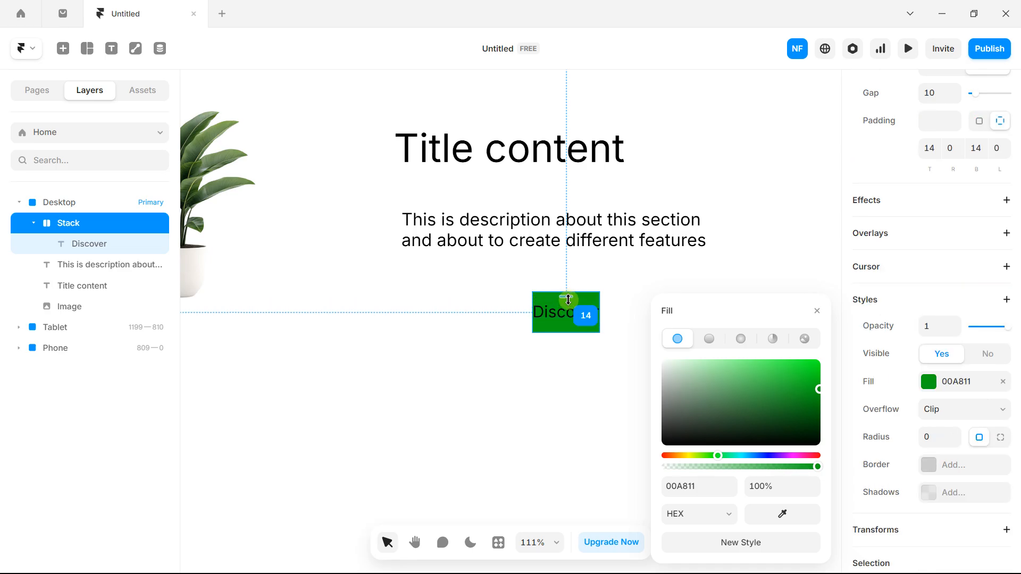
{"action": "scroll", "coordinate": [538, 319], "scroll_direction": "up", "scroll_amount": 5}
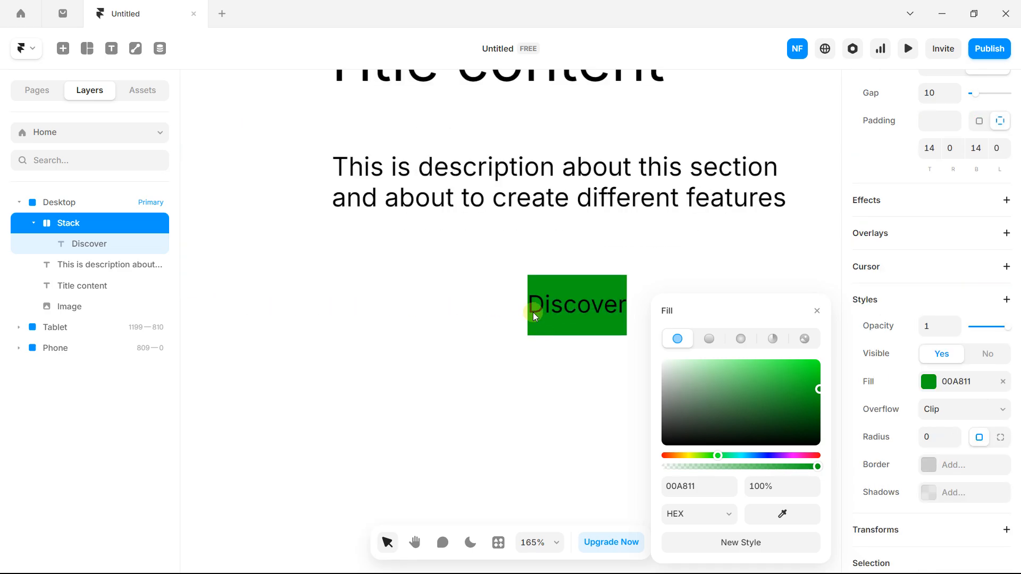
{"action": "left_click_drag", "start_coordinate": [530, 307], "coordinate": [345, 285]}
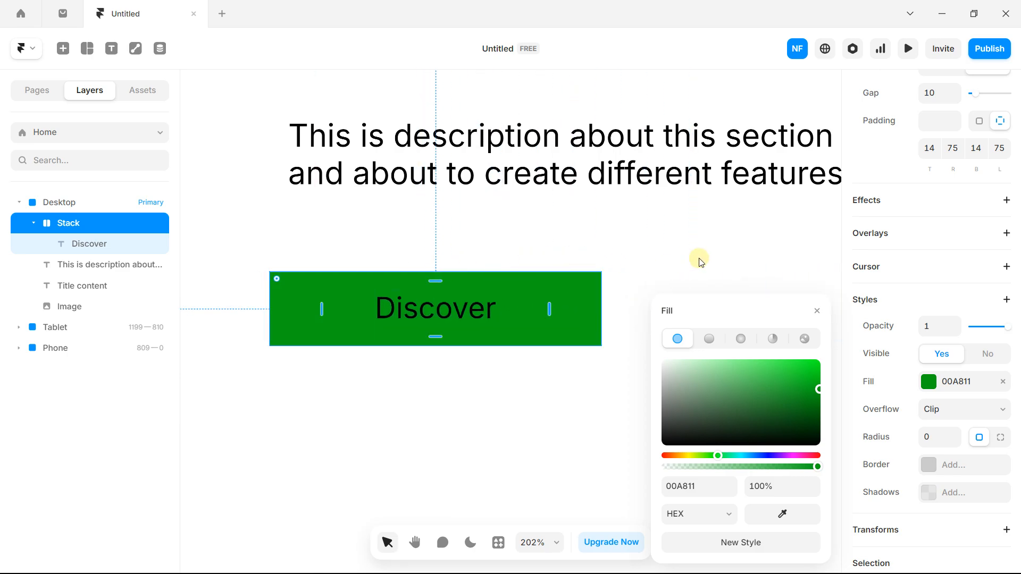
- Set the Discover stack's padding to 10 at the top and bottom and 60 on the right and left
{"action": "scroll", "coordinate": [923, 303], "scroll_direction": "up", "scroll_amount": 5}
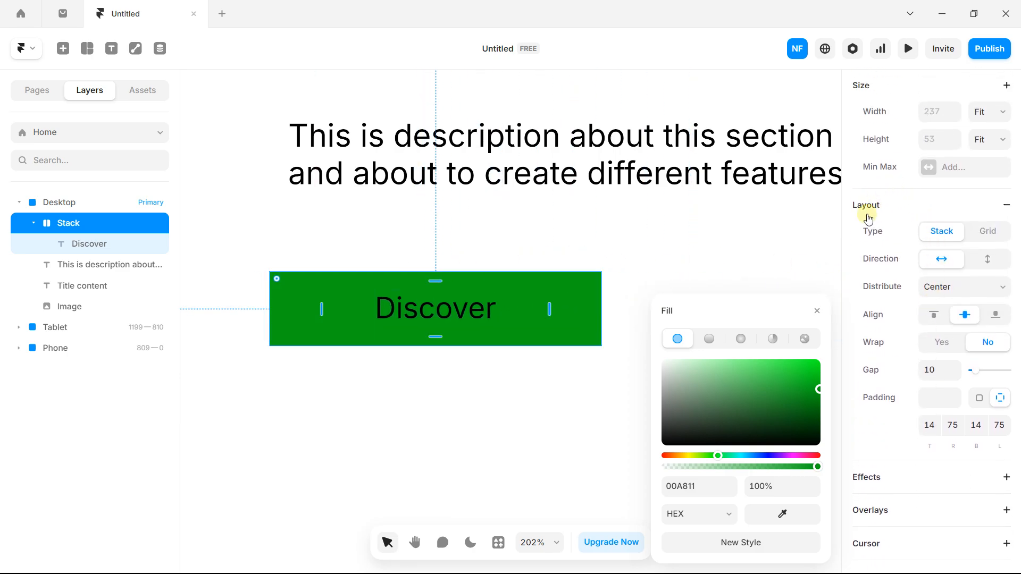
{"action": "left_click", "coordinate": [933, 422]}
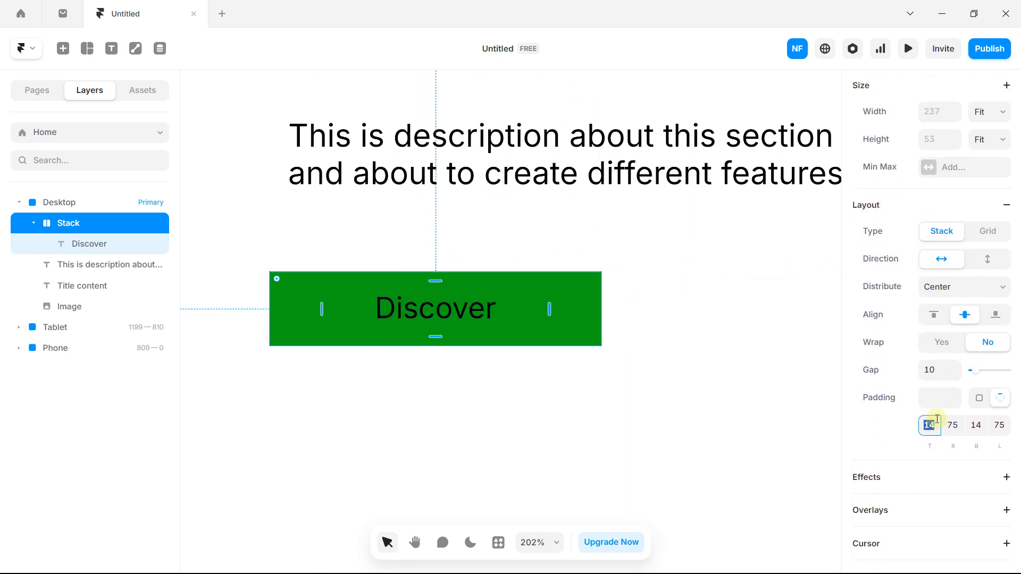
{"action": "key", "text": "Caps_Lock"}
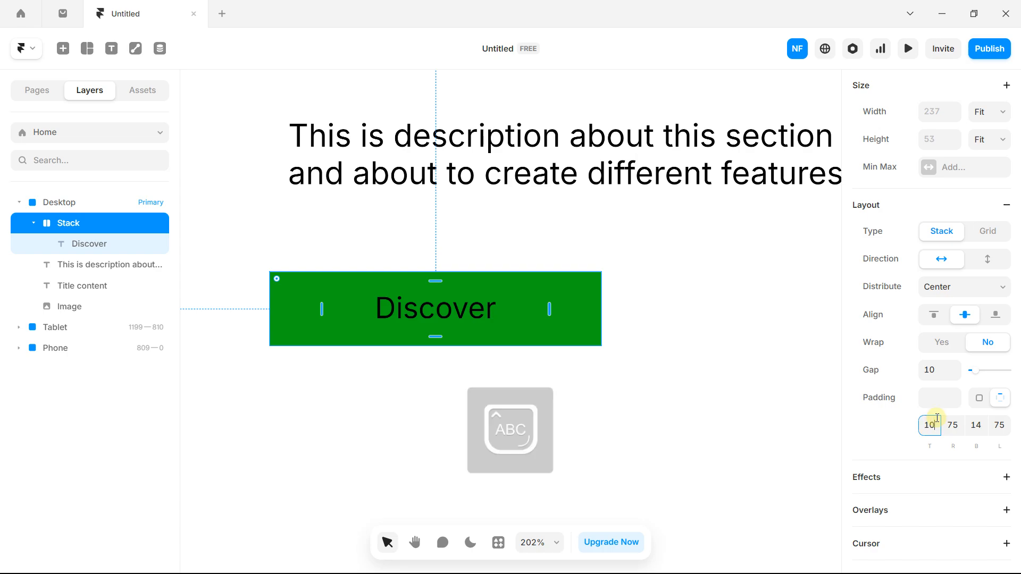
{"action": "key", "text": "Return"}
{"action": "left_click", "coordinate": [976, 424]}
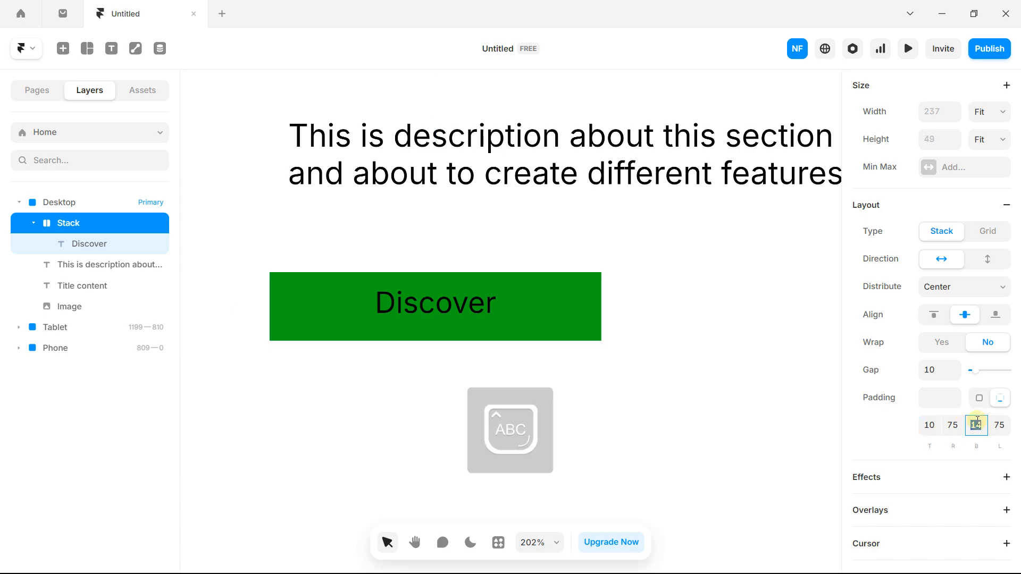
{"action": "type", "text": "10"}
{"action": "key", "text": "Return"}
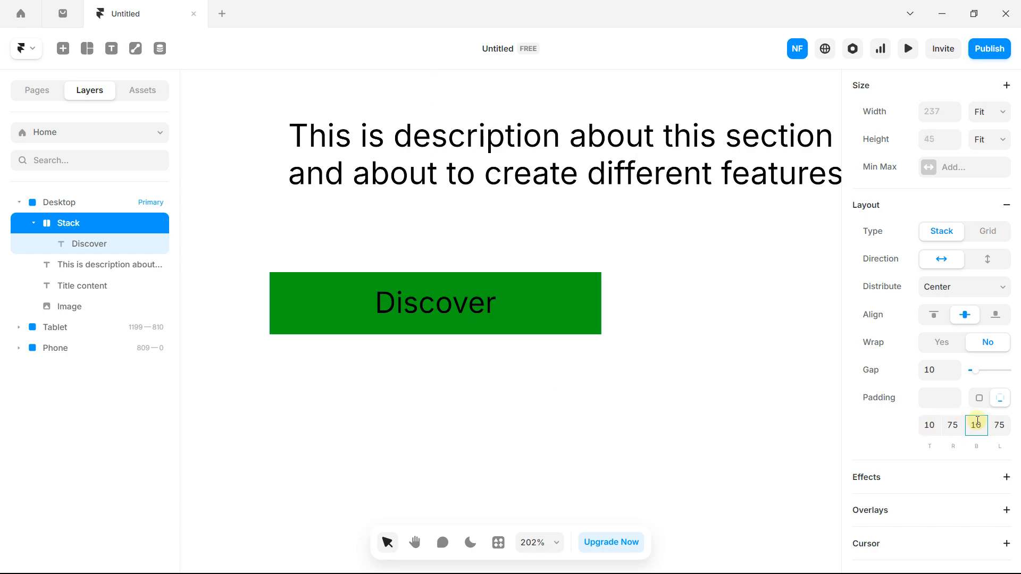
{"action": "left_click", "coordinate": [946, 424]}
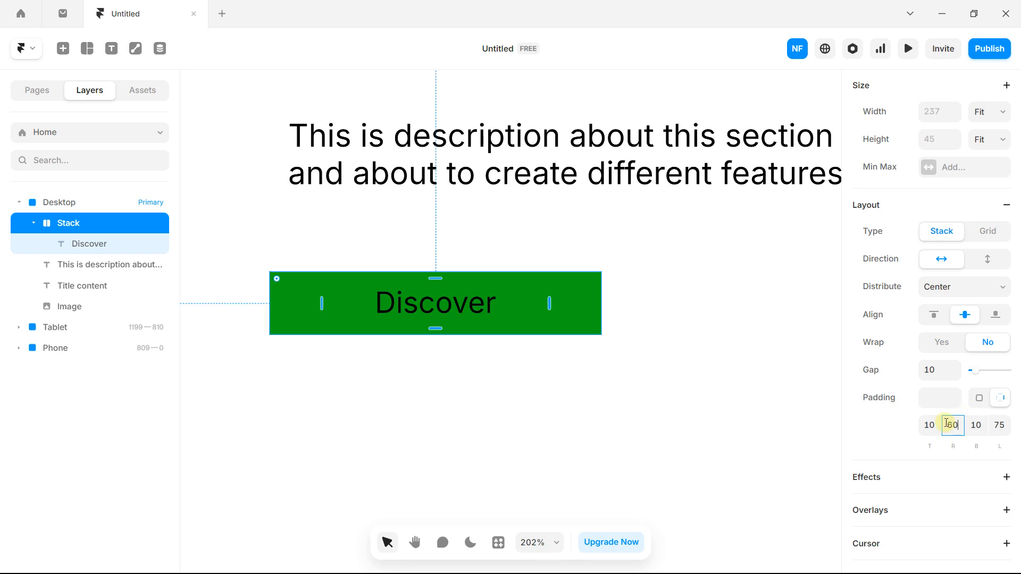
{"action": "key", "text": "Return"}
{"action": "left_click", "coordinate": [999, 425]}
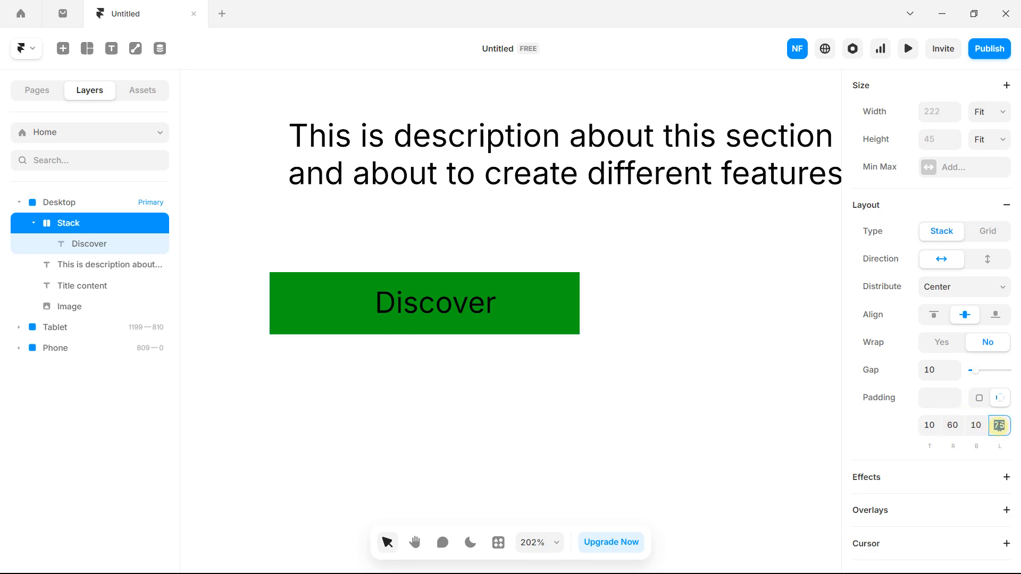
{"action": "type", "text": "60"}
{"action": "key", "text": "Return"}
- Round the corners of the green Discover stack and color its text white
{"action": "left_click", "coordinate": [383, 281]}
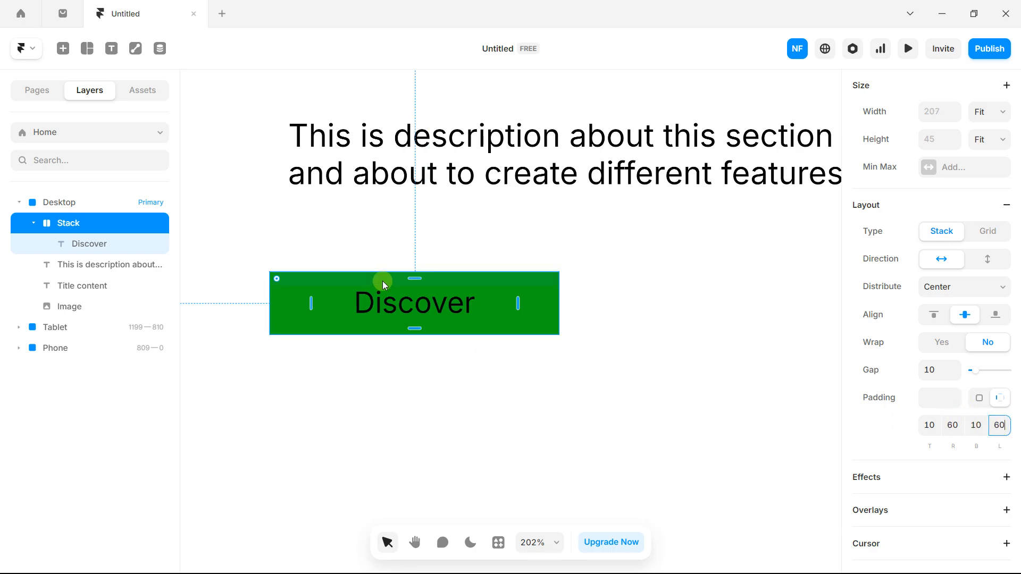
{"action": "left_click_drag", "start_coordinate": [273, 281], "coordinate": [282, 281]}
{"action": "left_click", "coordinate": [379, 293]}
{"action": "left_click", "coordinate": [392, 303]}
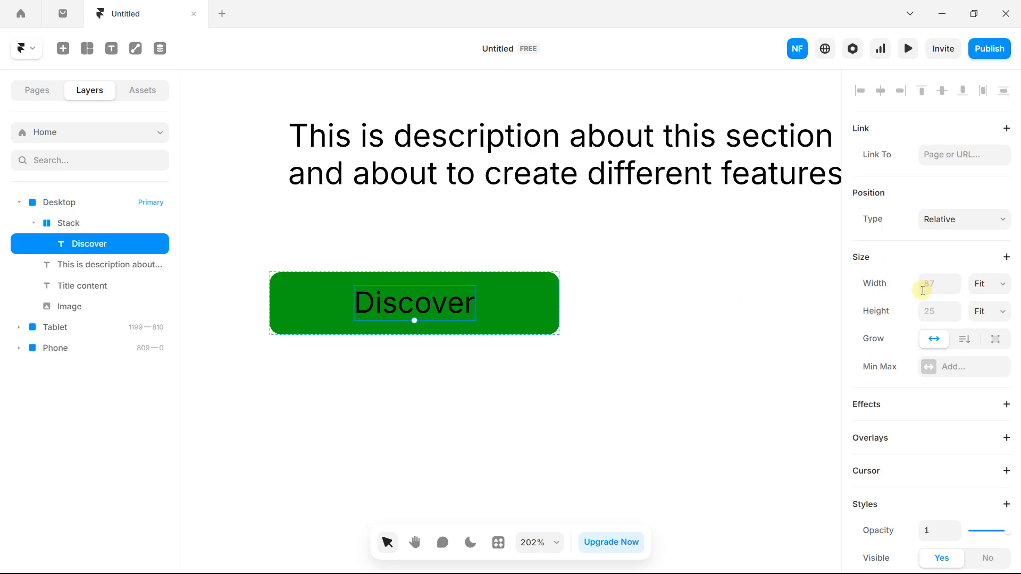
{"action": "scroll", "coordinate": [923, 323], "scroll_direction": "down", "scroll_amount": 7}
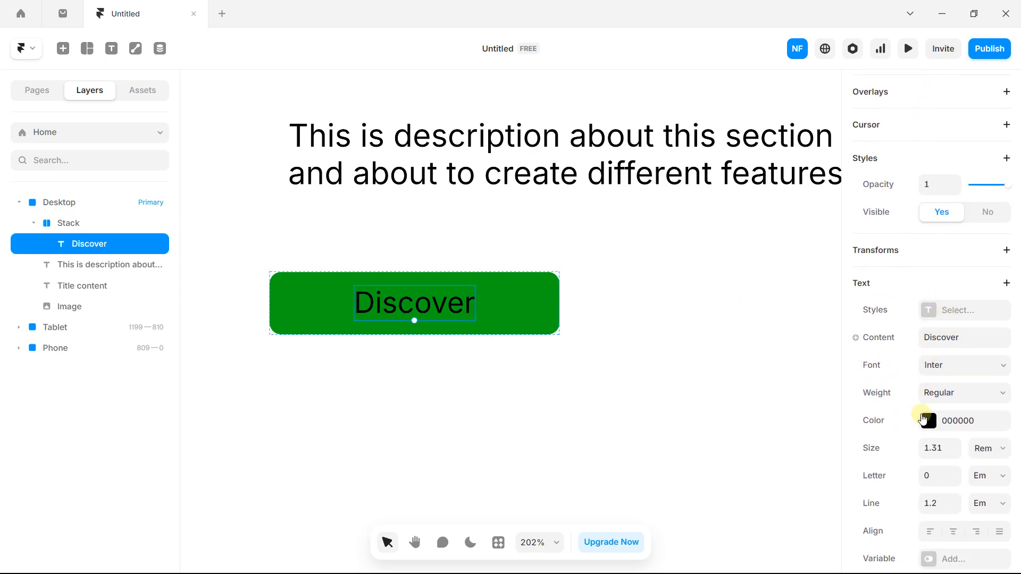
{"action": "left_click", "coordinate": [928, 421]}
{"action": "left_click_drag", "start_coordinate": [665, 410], "coordinate": [619, 305]}
{"action": "left_click", "coordinate": [618, 305]}
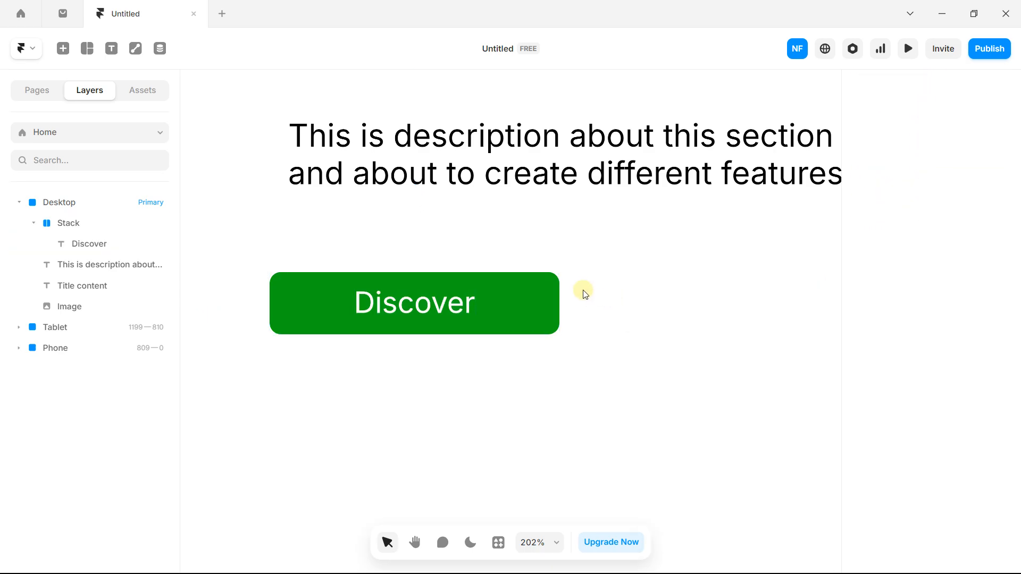
- Reduce the Discover button's left and right padding to 56, keeping 10 at the top and bottom
{"action": "scroll", "coordinate": [584, 291], "scroll_direction": "down", "scroll_amount": 10}
{"action": "scroll", "coordinate": [450, 308], "scroll_direction": "up", "scroll_amount": 3}
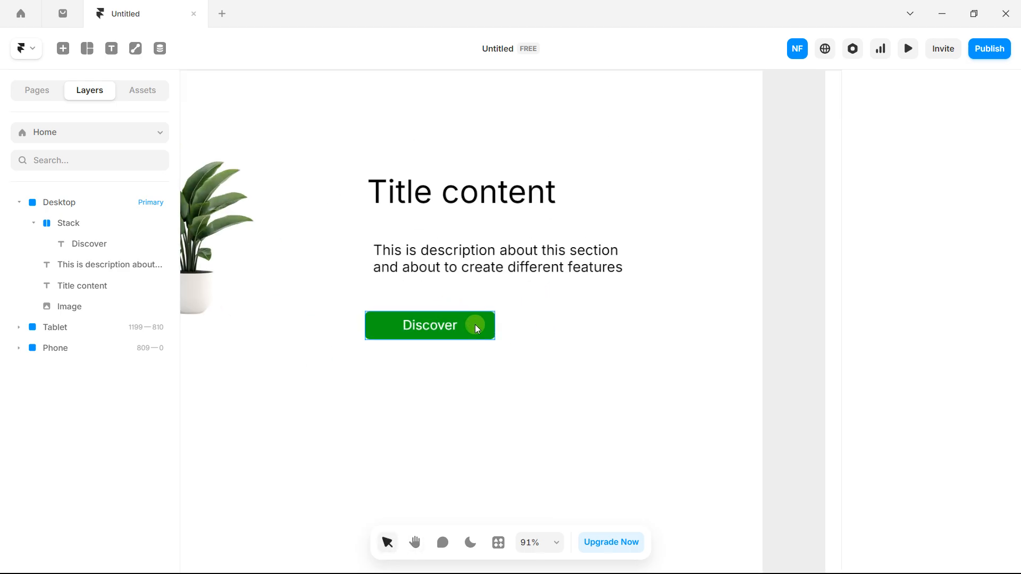
{"action": "left_click", "coordinate": [477, 323]}
{"action": "scroll", "coordinate": [482, 330], "scroll_direction": "up", "scroll_amount": 3}
{"action": "scroll", "coordinate": [469, 321], "scroll_direction": "down", "scroll_amount": 1}
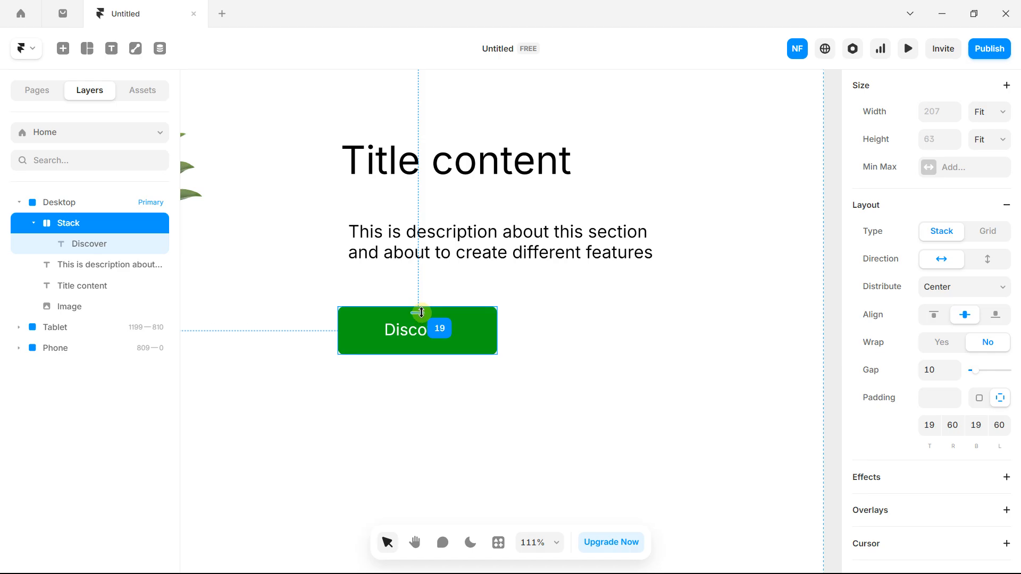
{"action": "scroll", "coordinate": [487, 320], "scroll_direction": "up", "scroll_amount": 6}
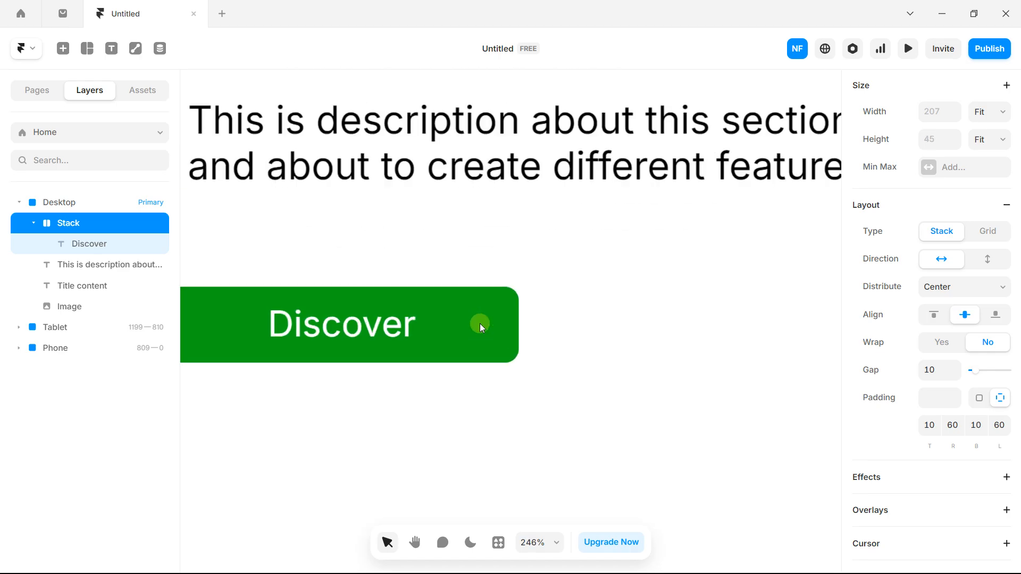
{"action": "left_click_drag", "start_coordinate": [458, 327], "coordinate": [450, 329]}
{"action": "scroll", "coordinate": [455, 323], "scroll_direction": "down", "scroll_amount": 5}
{"action": "left_click", "coordinate": [439, 273]}
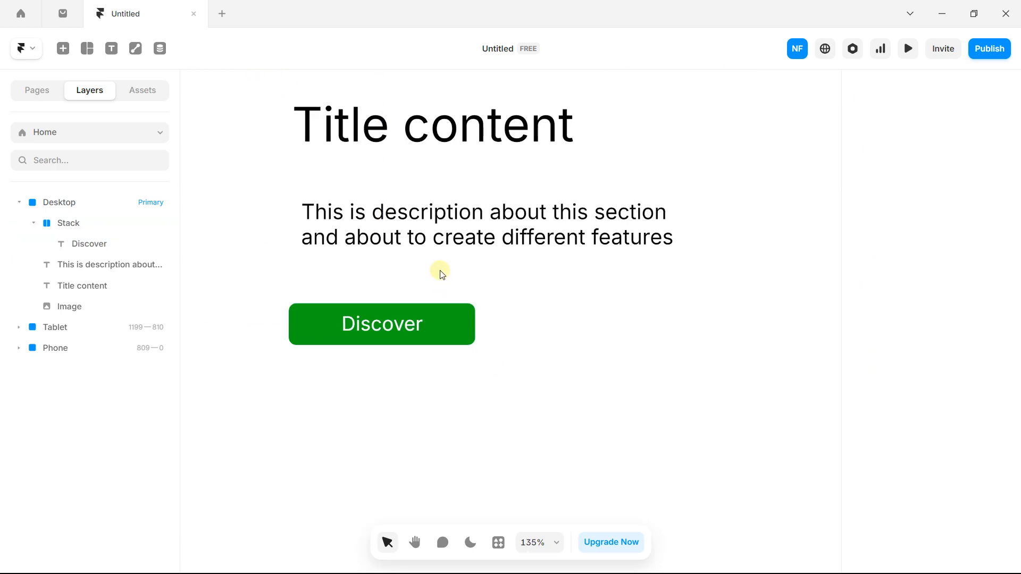
- Duplicate the Discover button to its right at the same height, 819 from the left of the Desktop page
{"action": "scroll", "coordinate": [438, 318], "scroll_direction": "down", "scroll_amount": 1}
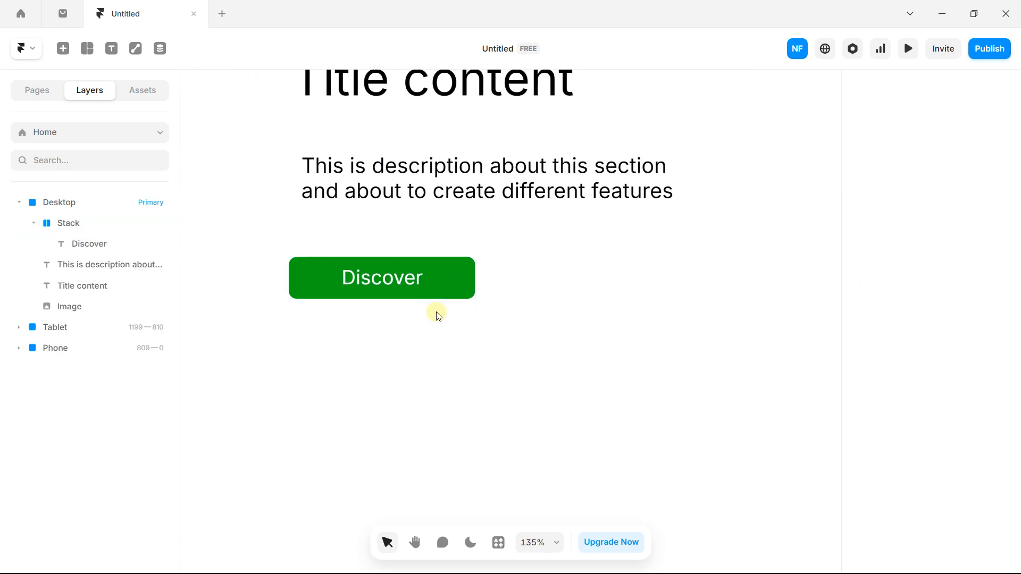
{"action": "left_click", "coordinate": [440, 272]}
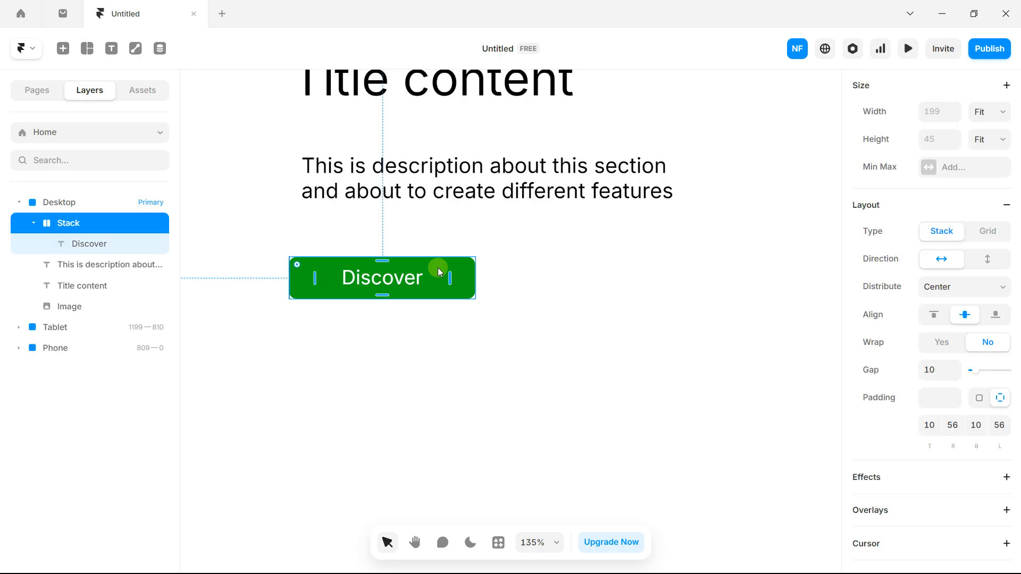
{"action": "left_click_drag", "start_coordinate": [439, 272], "coordinate": [674, 269]}
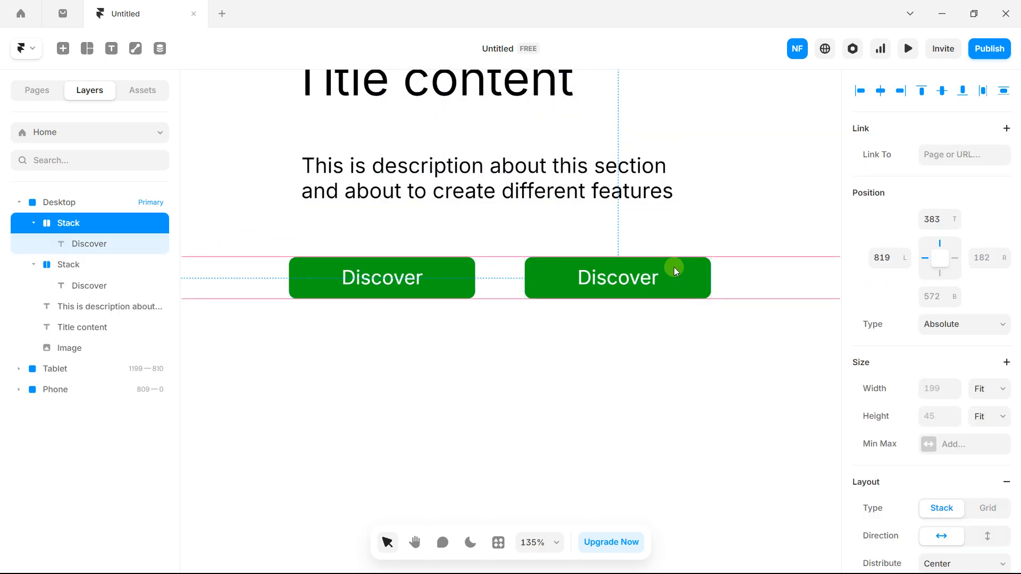
- Replace the text in the duplicated button with "Read"
{"action": "double_click", "coordinate": [656, 278]}
{"action": "key", "text": "BackSpace"}
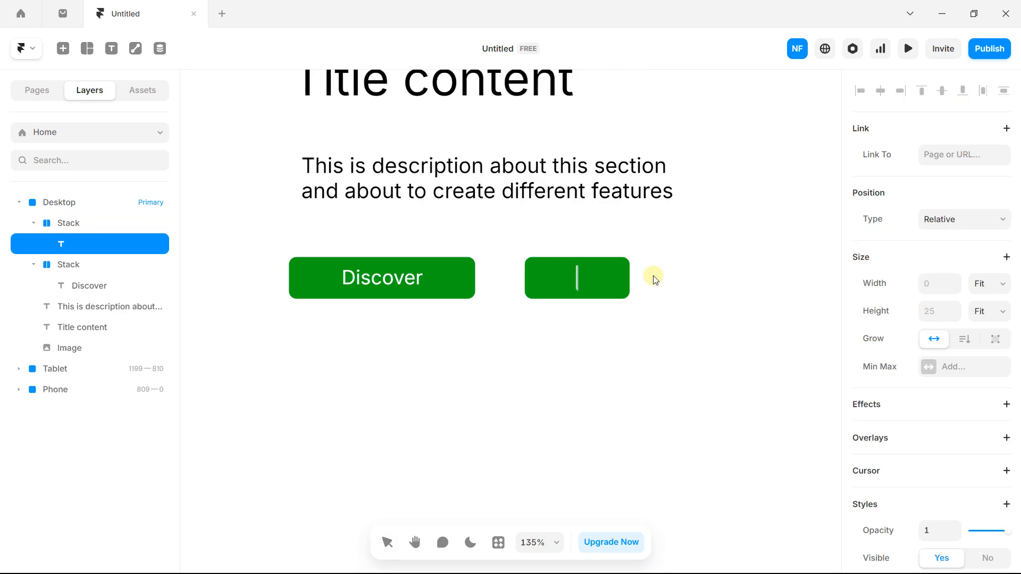
{"action": "type", "text": "Read"}
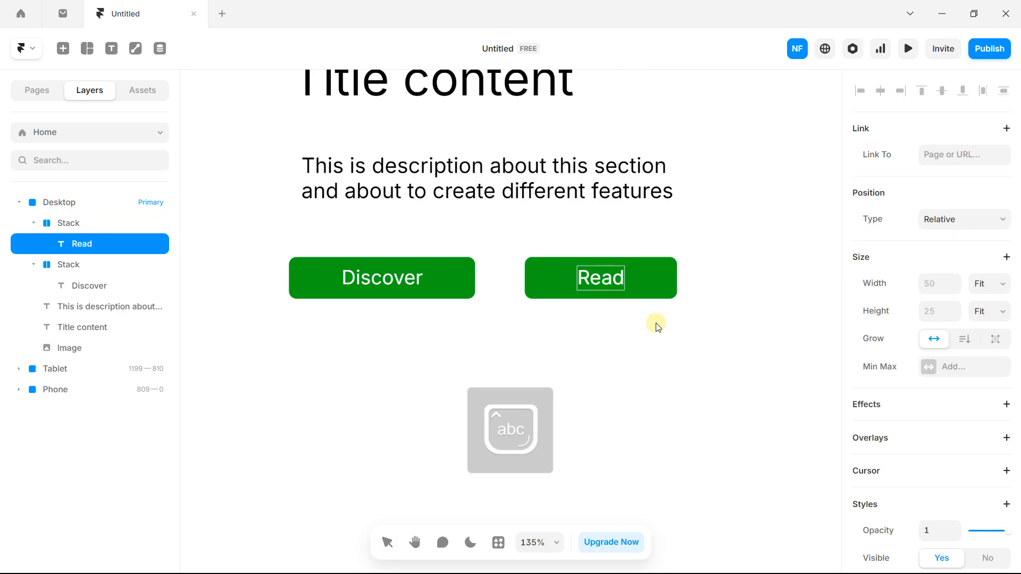
{"action": "key", "text": "Escape"}
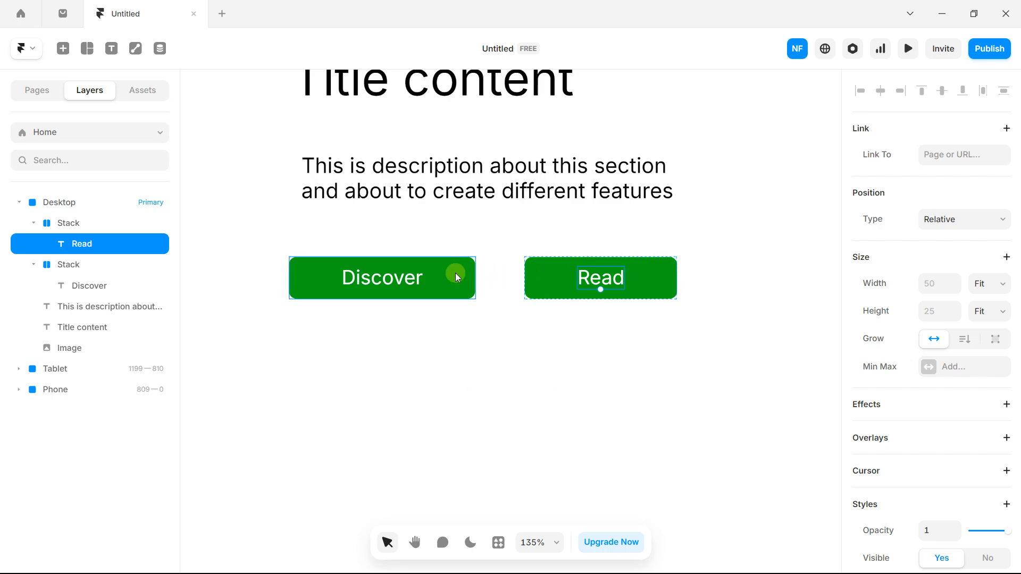
- Switch the Discover button's width from Fit Content to Fixed and set it to 200
{"action": "left_click", "coordinate": [434, 280]}
{"action": "scroll", "coordinate": [984, 256], "scroll_direction": "up", "scroll_amount": 5}
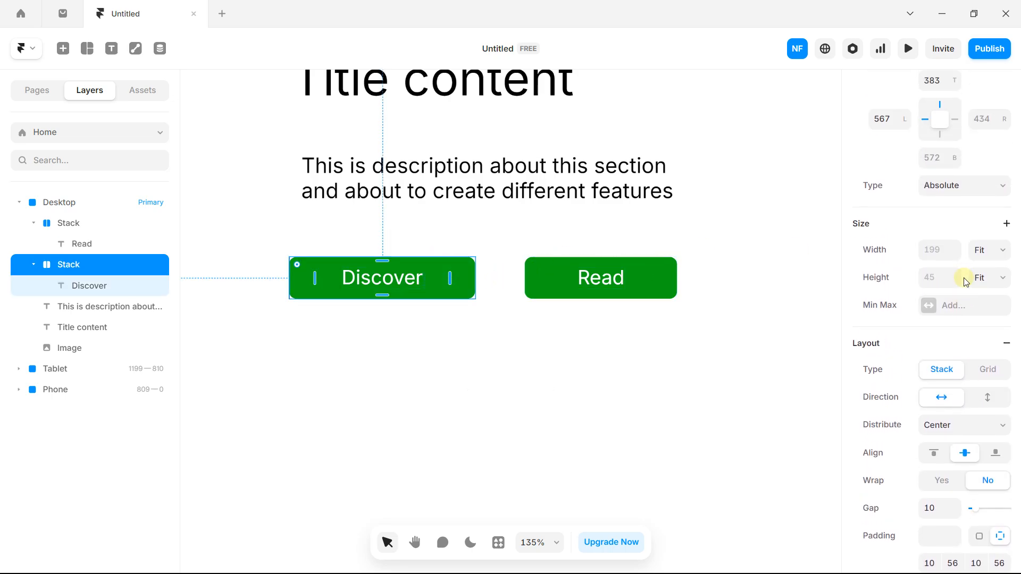
{"action": "scroll", "coordinate": [971, 300], "scroll_direction": "down", "scroll_amount": 3}
{"action": "left_click", "coordinate": [983, 251]}
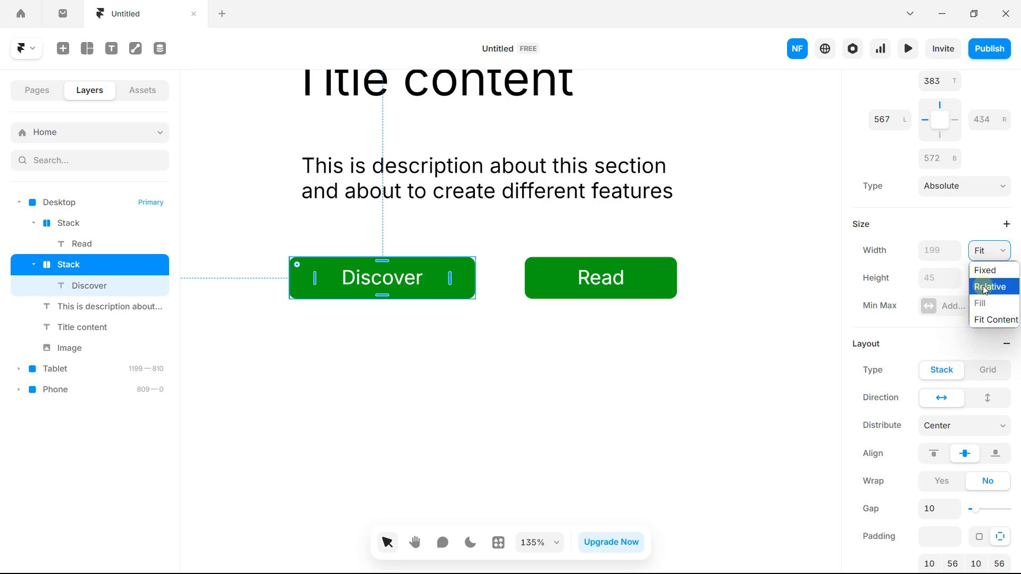
{"action": "left_click", "coordinate": [981, 270]}
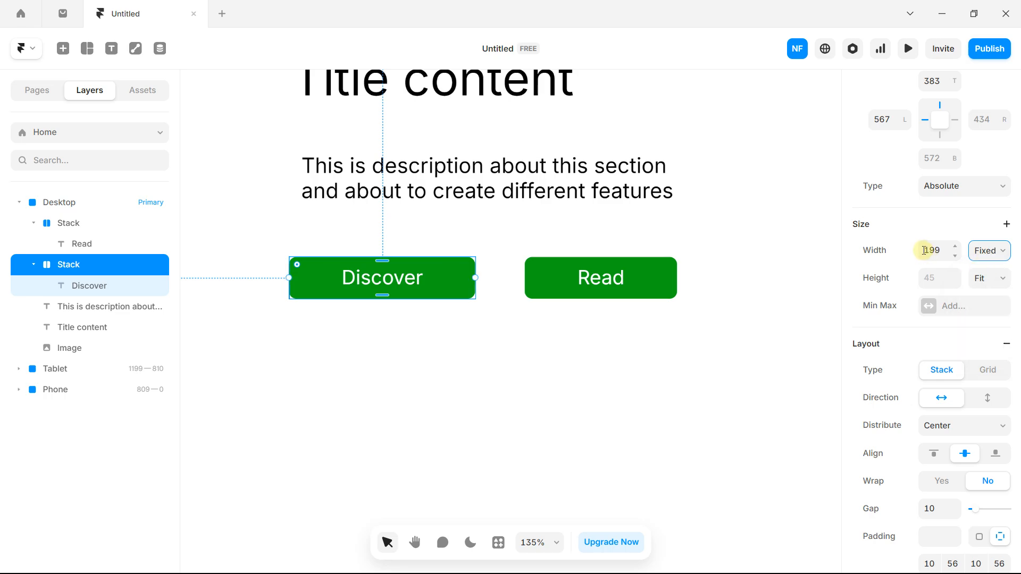
{"action": "left_click", "coordinate": [955, 248]}
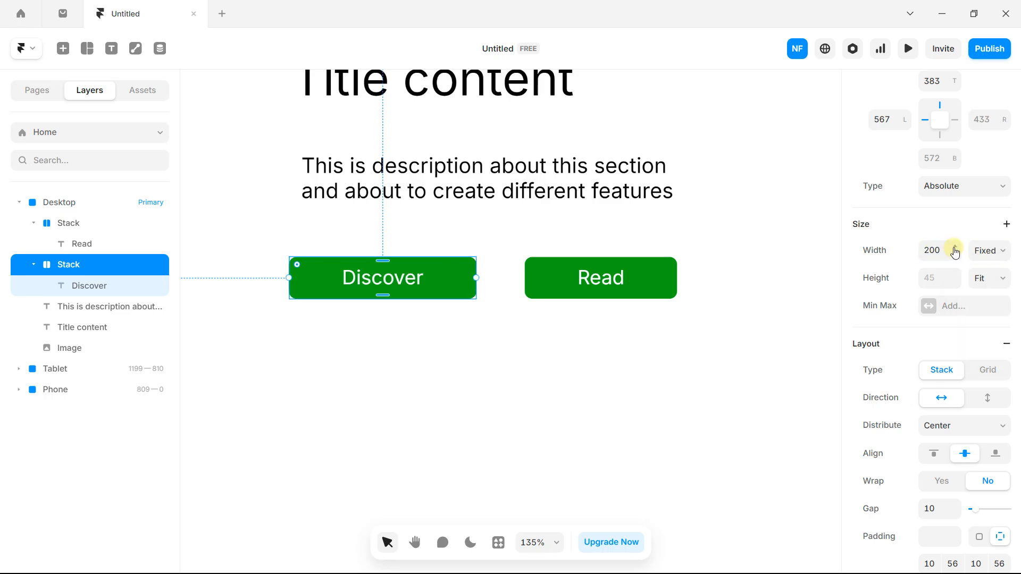
- Switch the Read button's width from Fit Content to Fixed and set it to 200
{"action": "left_click", "coordinate": [659, 268]}
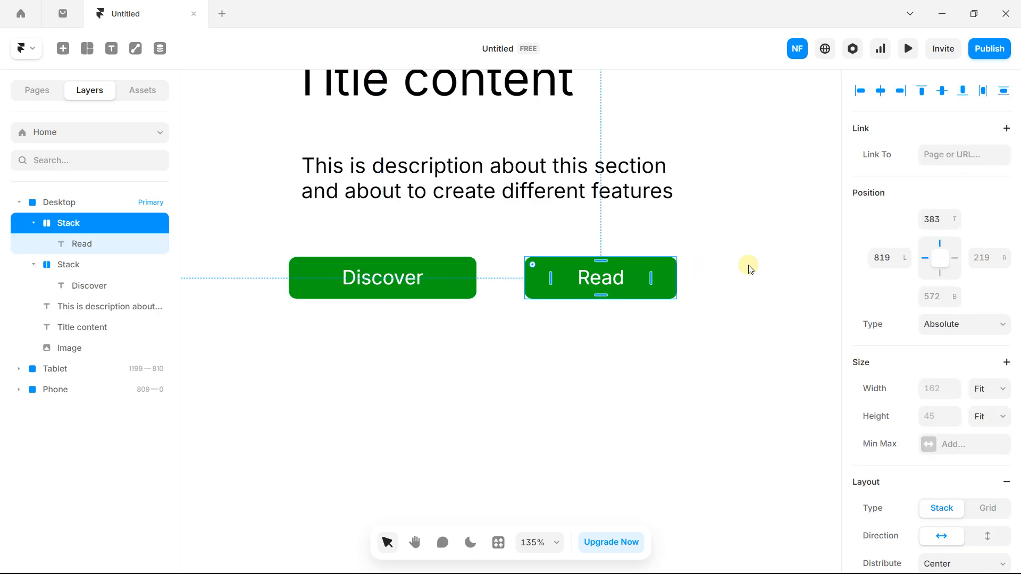
{"action": "scroll", "coordinate": [952, 319], "scroll_direction": "down", "scroll_amount": 3}
{"action": "left_click", "coordinate": [989, 319]}
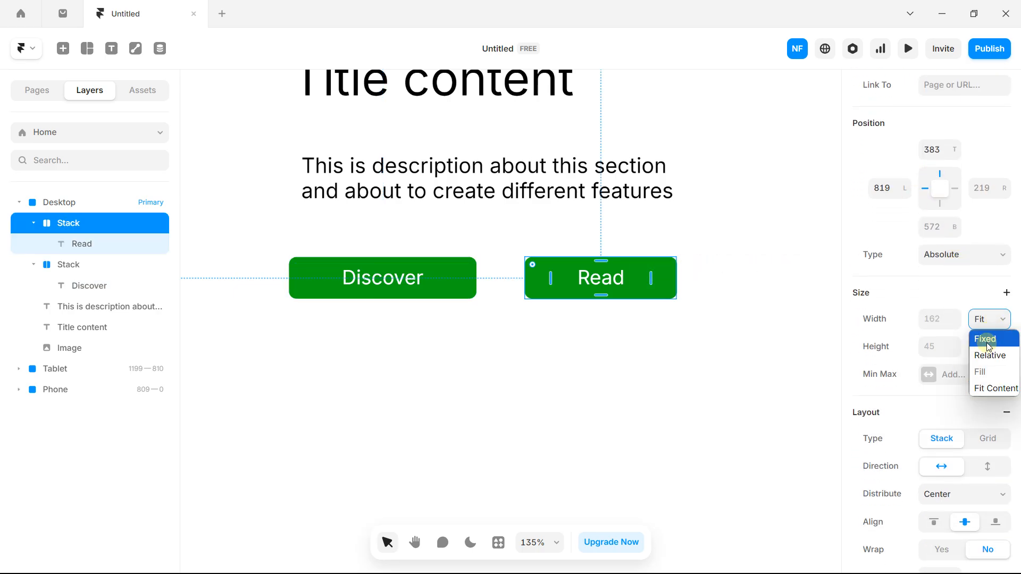
{"action": "left_click", "coordinate": [981, 336]}
{"action": "left_click", "coordinate": [945, 323]}
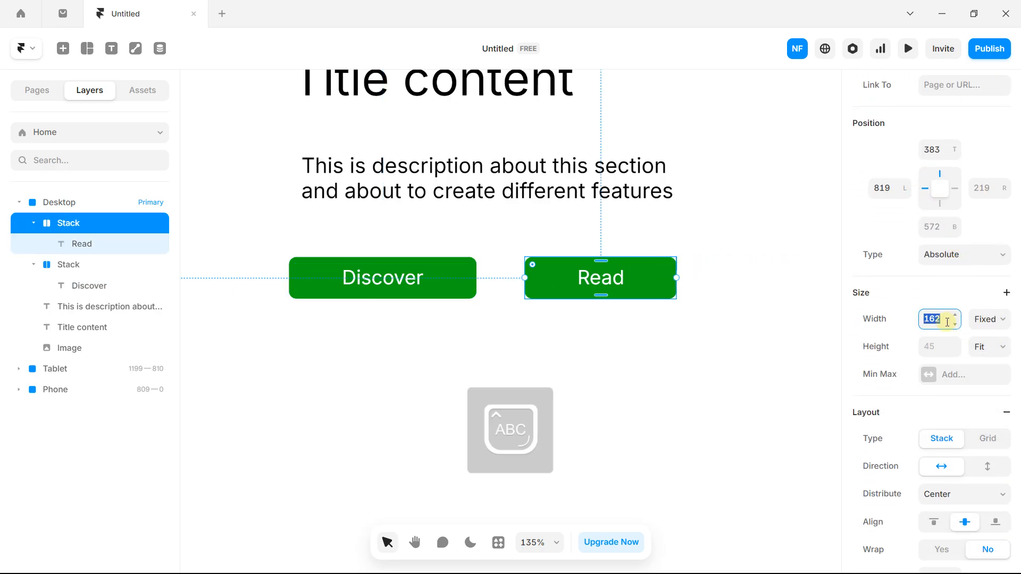
{"action": "key", "text": "Return"}
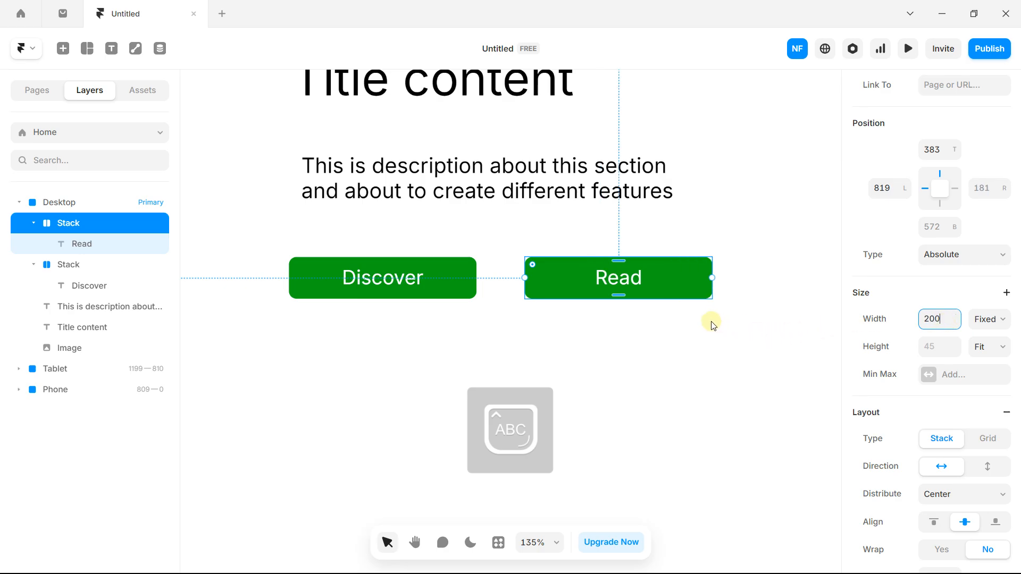
{"action": "left_click", "coordinate": [701, 316]}
- Try moving the Discover button slightly left and switching both buttons' widths to Fit Content
{"action": "left_click", "coordinate": [458, 285]}
{"action": "left_click_drag", "start_coordinate": [457, 269], "coordinate": [451, 269]}
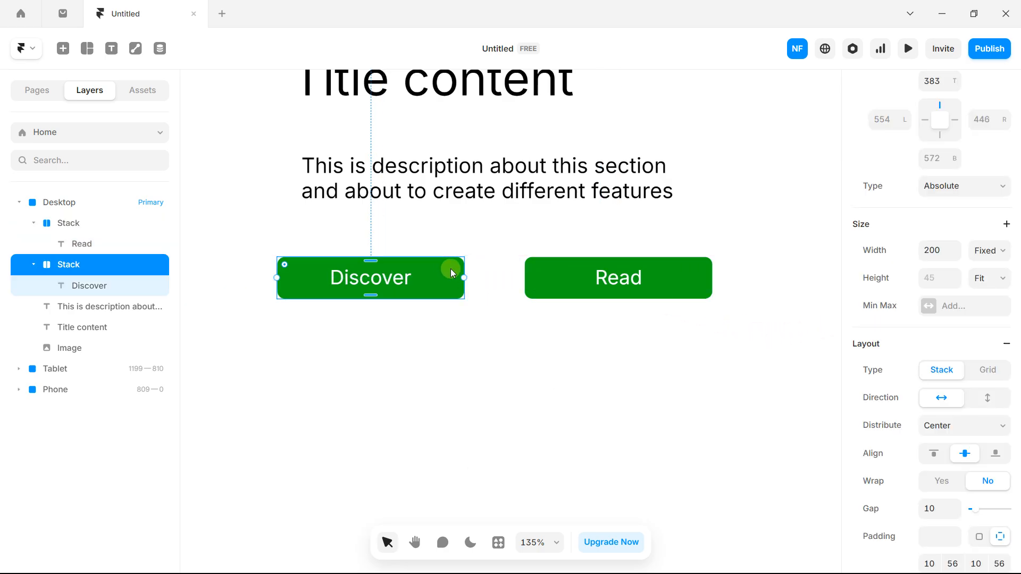
{"action": "left_click", "coordinate": [993, 251]}
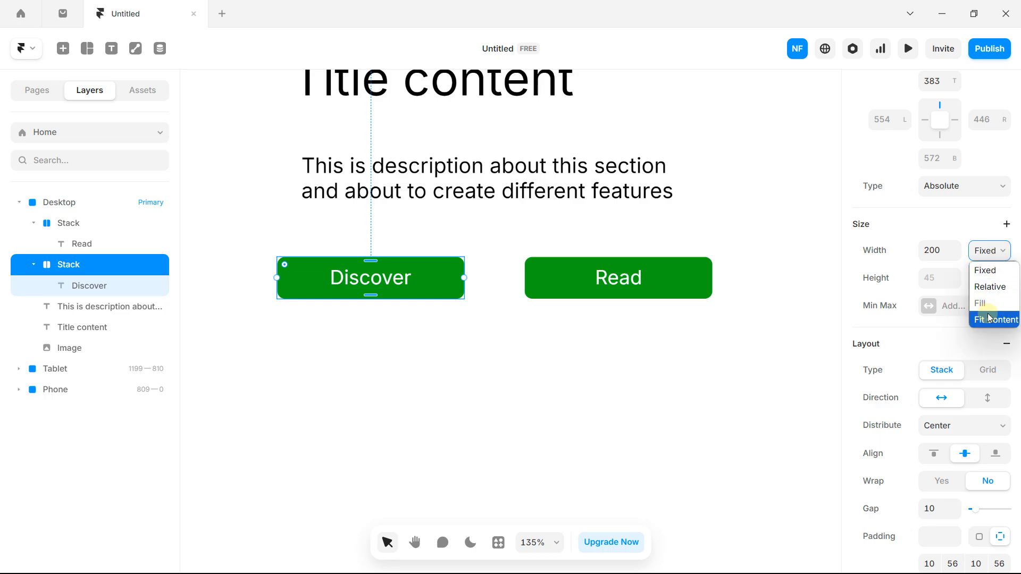
{"action": "left_click", "coordinate": [994, 319]}
{"action": "left_click", "coordinate": [578, 265]}
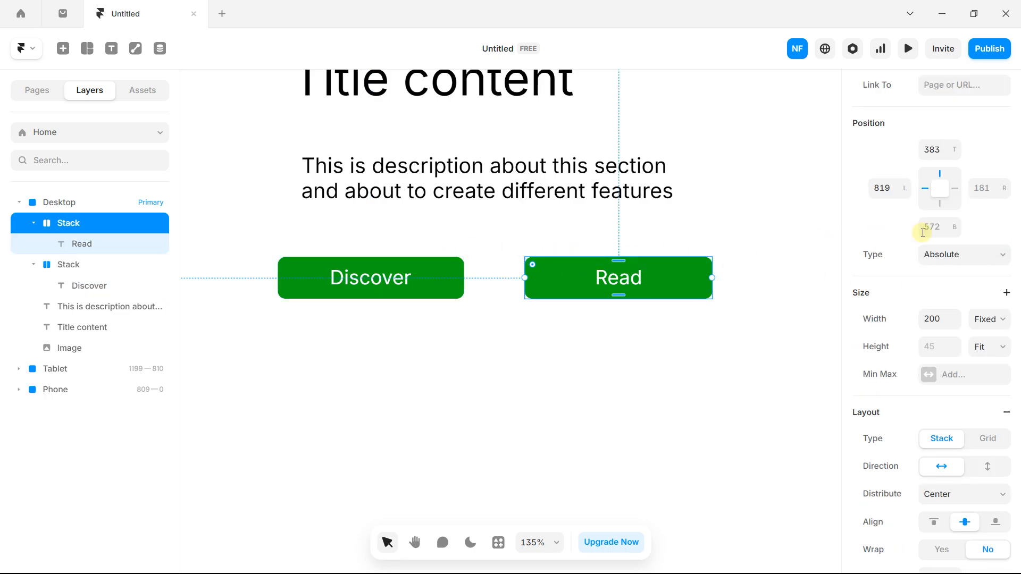
{"action": "left_click", "coordinate": [988, 319]}
{"action": "left_click", "coordinate": [985, 390]}
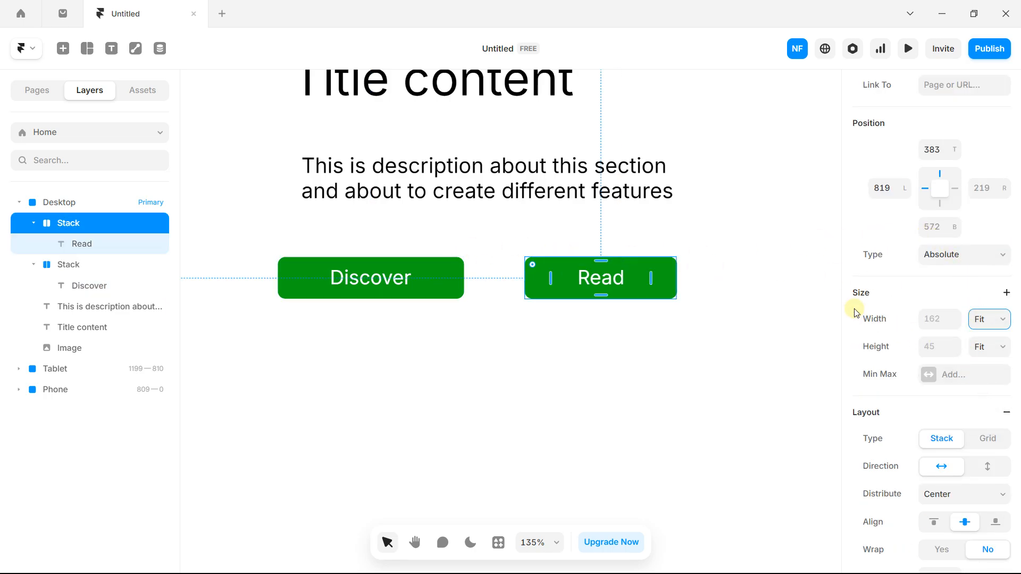
- Undo the Fit Content width changes on both buttons and the Discover button's move
{"action": "key", "text": "ctrl+z"}
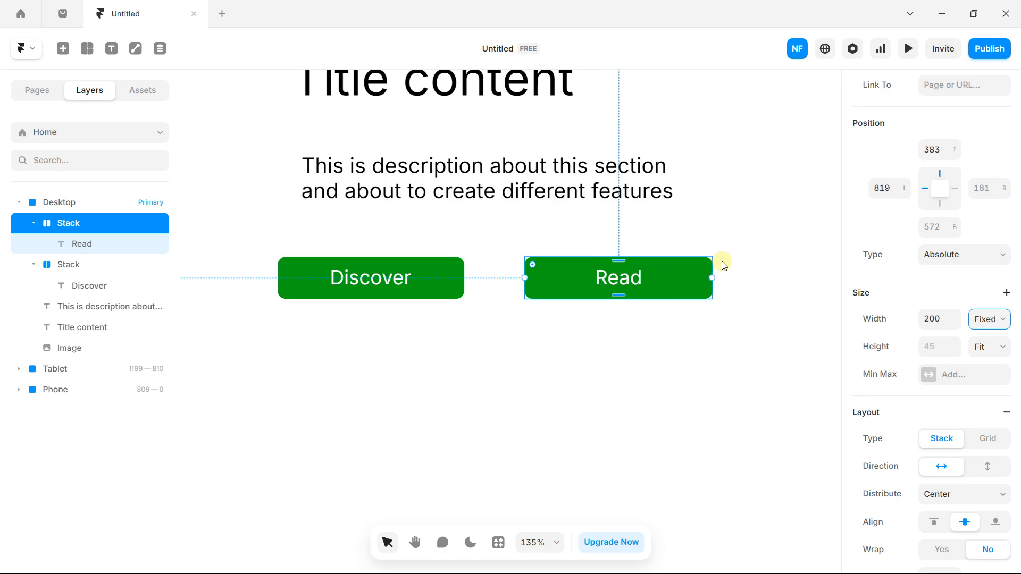
{"action": "key", "text": "ctrl+z"}
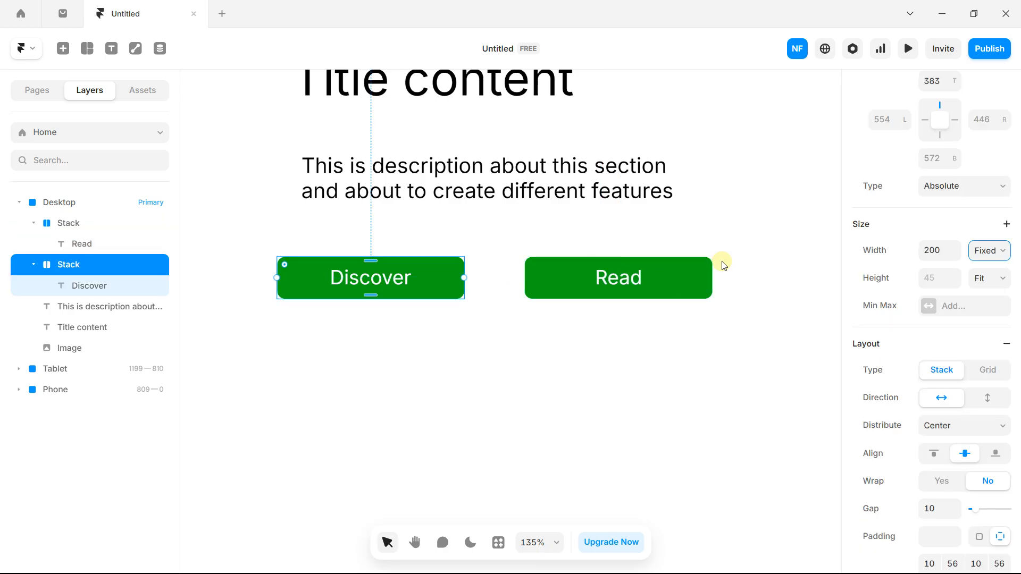
{"action": "key", "text": "ctrl+z"}
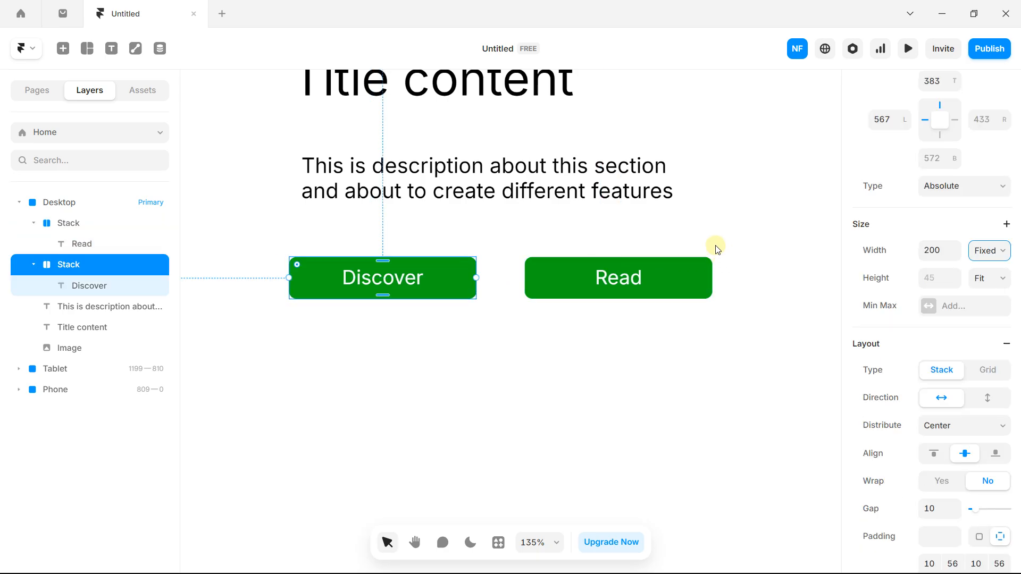
- Move the Desktop breakpoint frame on the canvas to X 22 and Y -2
{"action": "left_click", "coordinate": [517, 336]}
{"action": "scroll", "coordinate": [516, 334], "scroll_direction": "down", "scroll_amount": 3}
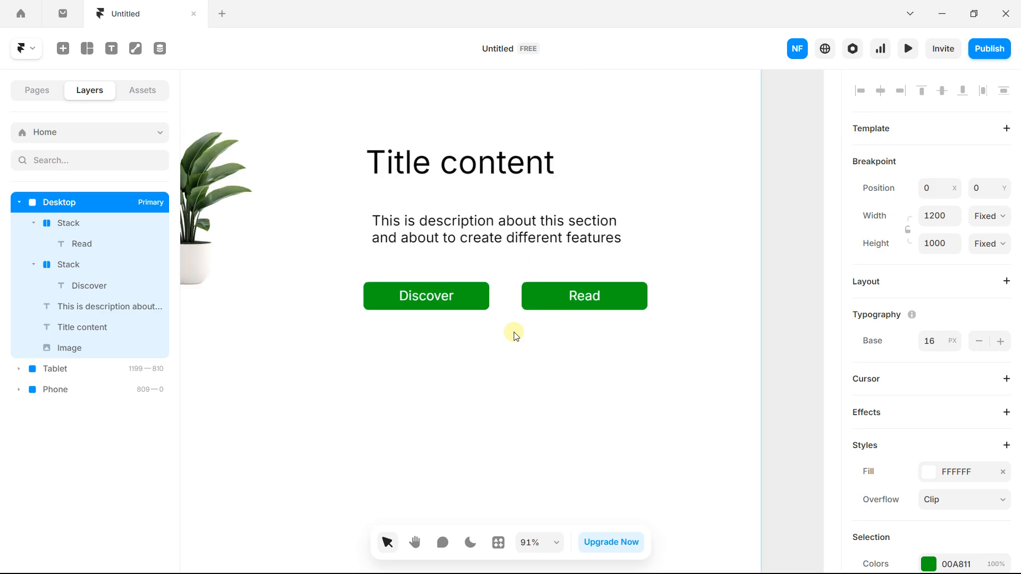
{"action": "left_click_drag", "start_coordinate": [452, 297], "coordinate": [564, 333]}
{"action": "left_click_drag", "start_coordinate": [541, 321], "coordinate": [589, 327]}
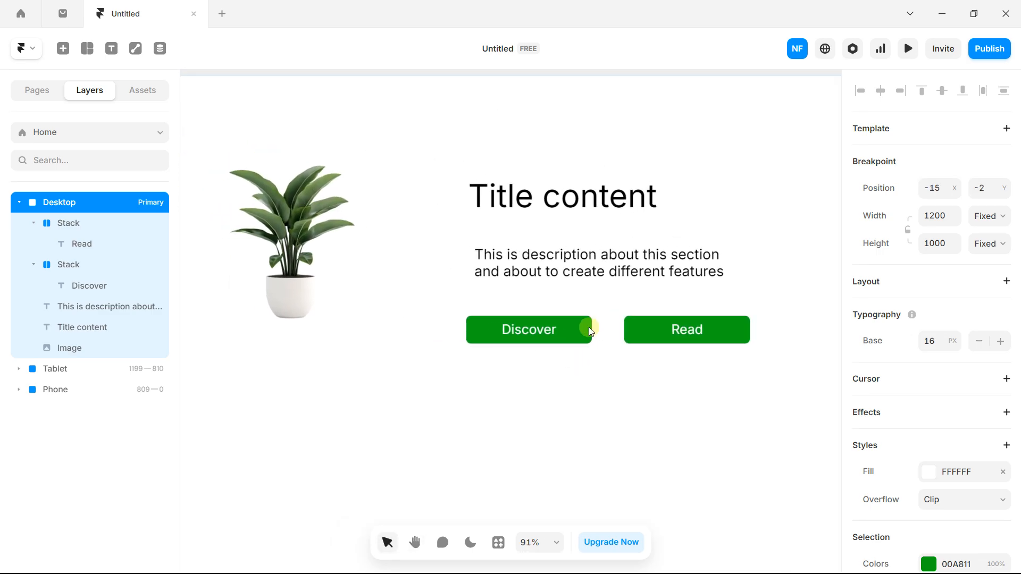
{"action": "scroll", "coordinate": [552, 309], "scroll_direction": "down", "scroll_amount": 5}
{"action": "left_click_drag", "start_coordinate": [553, 289], "coordinate": [510, 280]}
{"action": "key", "text": "v"}
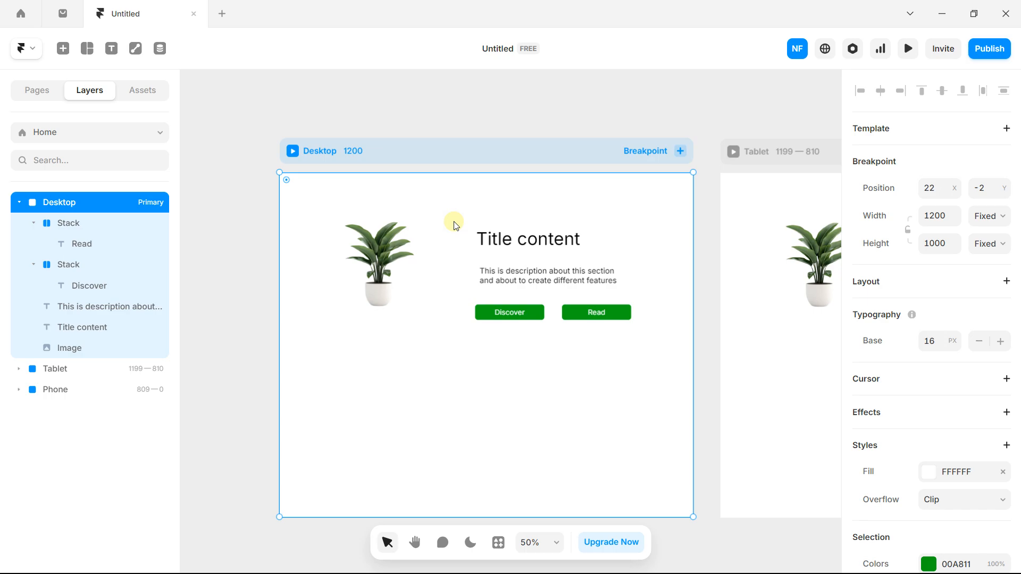
- Select the Discover and Read buttons together and wrap them in a new stack
{"action": "scroll", "coordinate": [555, 319], "scroll_direction": "up", "scroll_amount": 3}
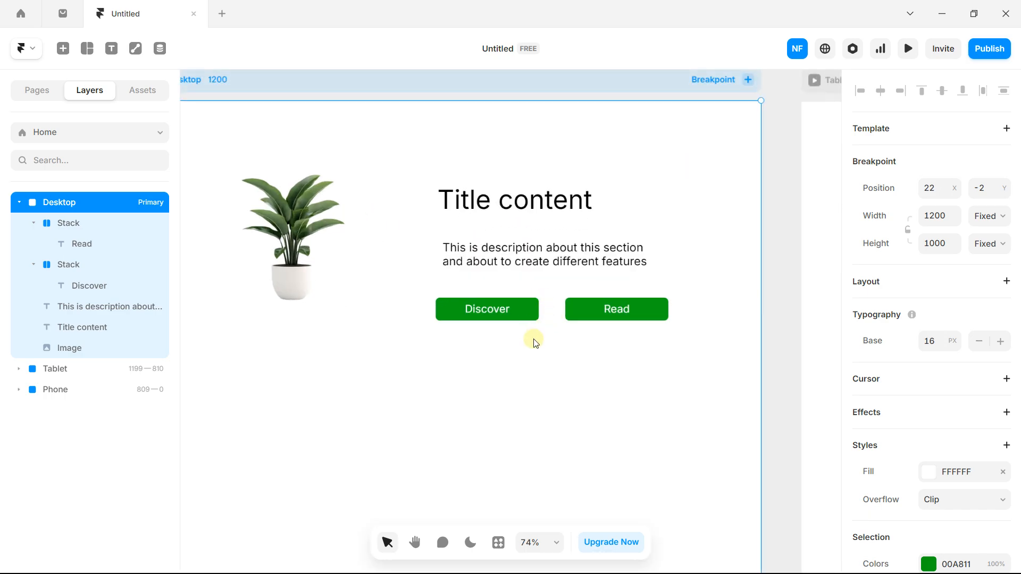
{"action": "left_click", "coordinate": [88, 248]}
{"action": "left_click", "coordinate": [187, 269]}
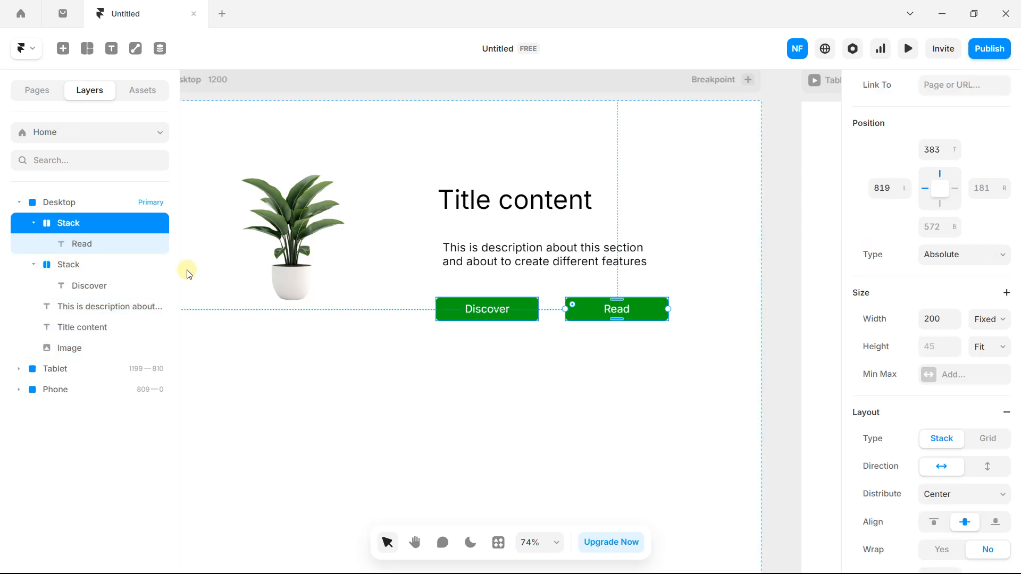
{"action": "left_click", "coordinate": [534, 309]}
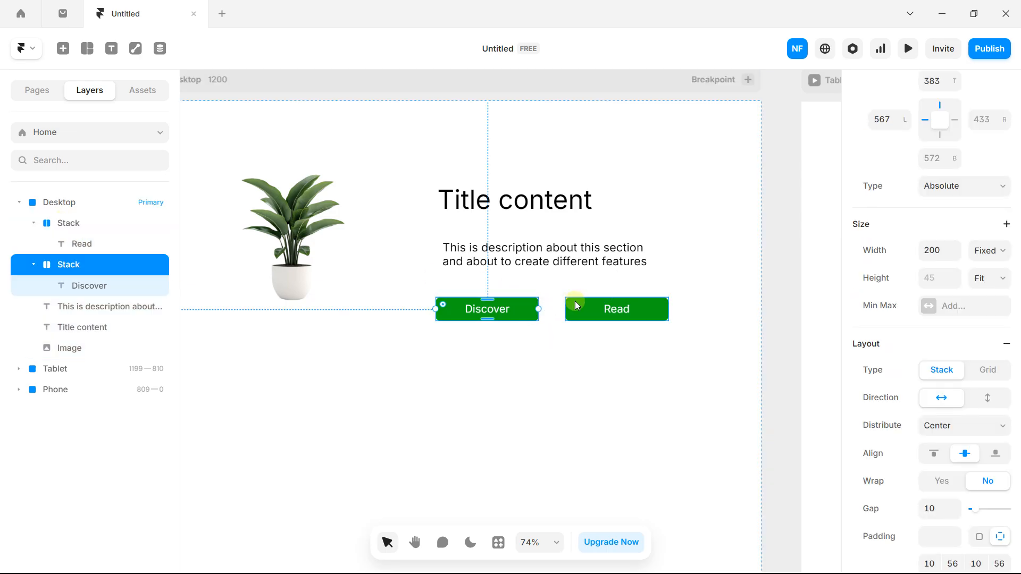
{"action": "left_click", "coordinate": [575, 301], "text": "shift"}
{"action": "right_click", "coordinate": [576, 301]}
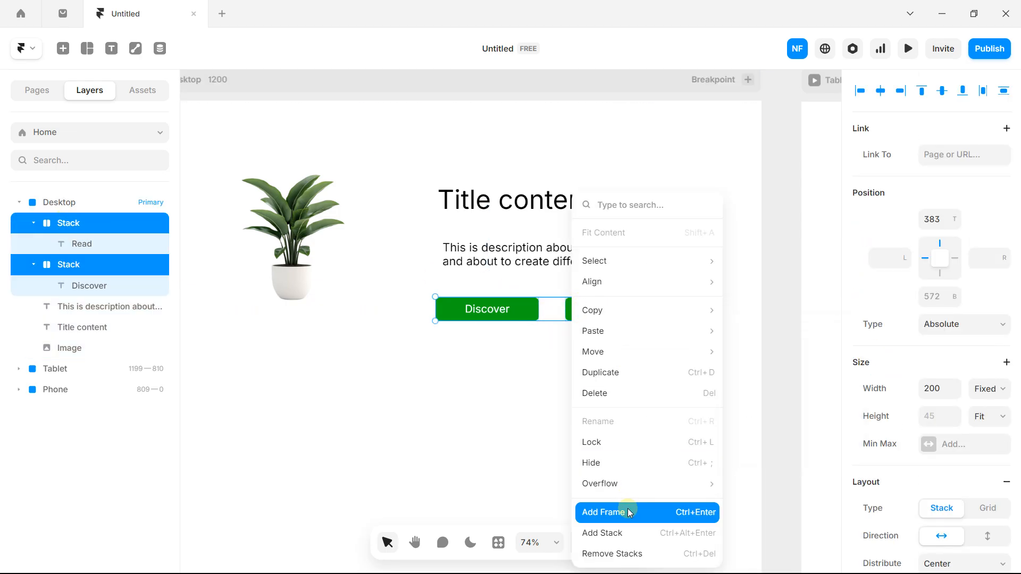
{"action": "left_click", "coordinate": [629, 532]}
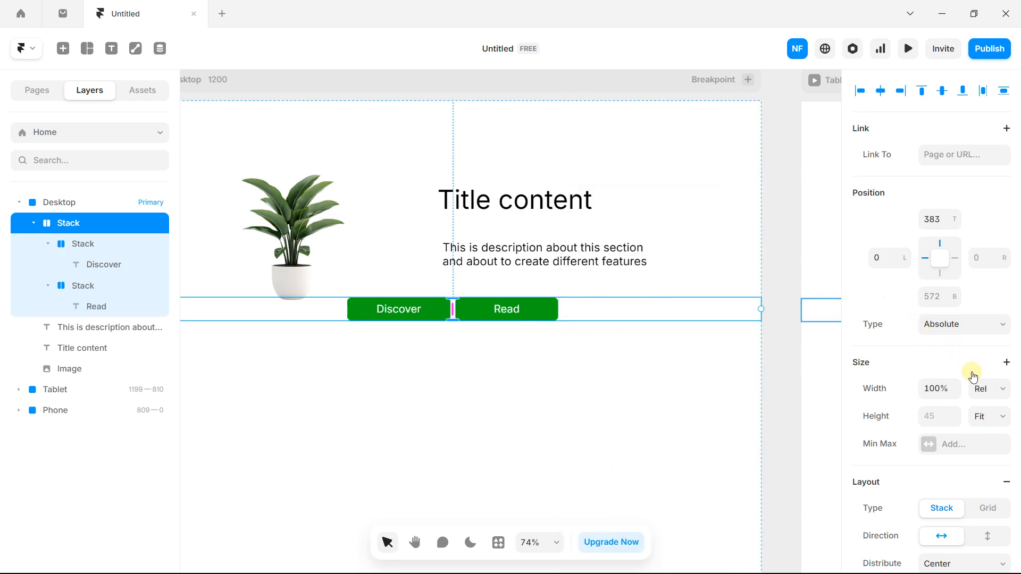
- Set the new button stack's width to Fit Content and place it below the description, 558 from the left and 382 from the top
{"action": "left_click", "coordinate": [995, 398]}
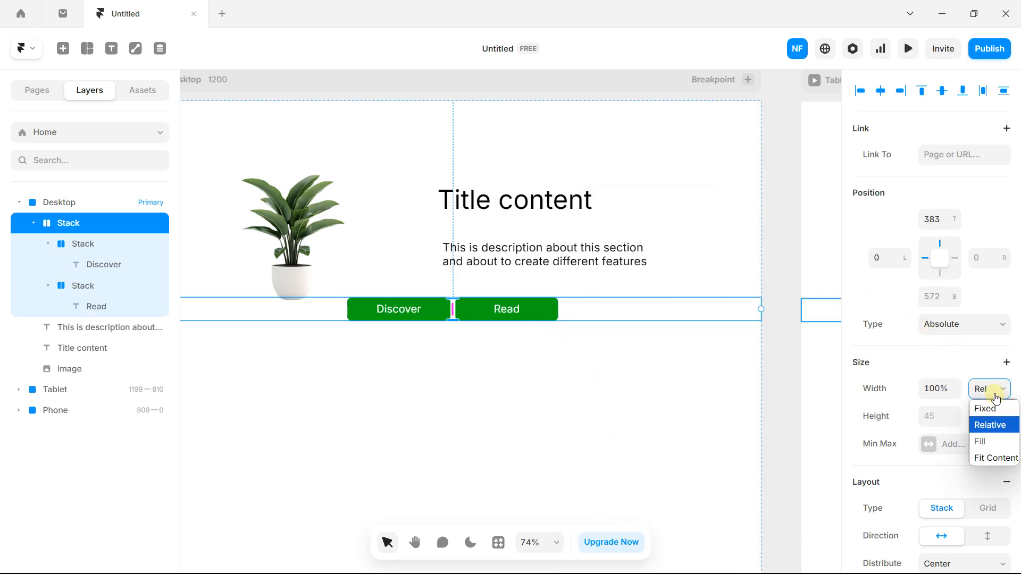
{"action": "left_click", "coordinate": [984, 456]}
{"action": "scroll", "coordinate": [493, 262], "scroll_direction": "left", "scroll_amount": 5}
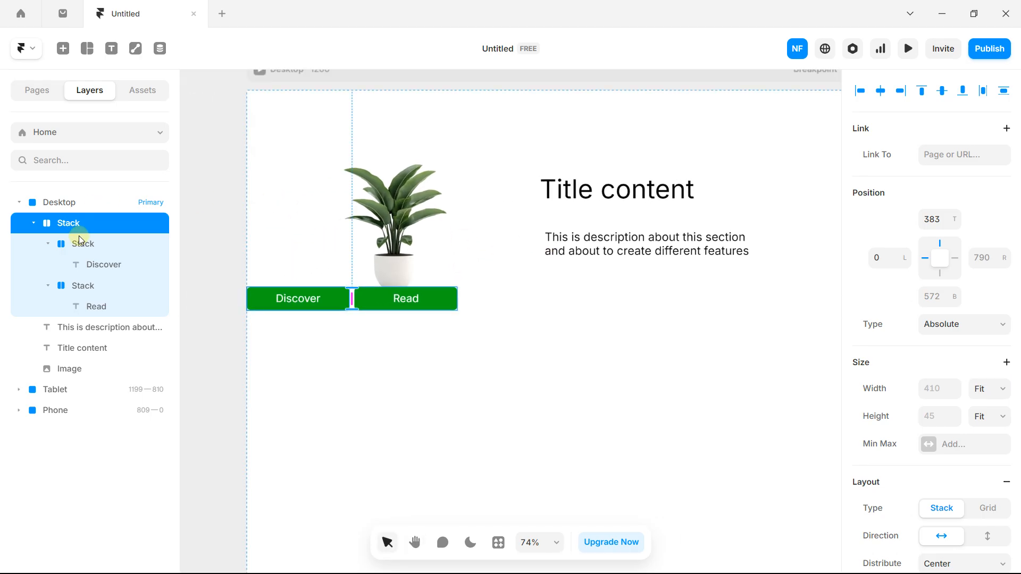
{"action": "left_click", "coordinate": [80, 242]}
{"action": "left_click", "coordinate": [75, 223]}
{"action": "left_click_drag", "start_coordinate": [334, 298], "coordinate": [674, 299]}
- Try the vertical direction on the button stack, returning it to horizontal
{"action": "scroll", "coordinate": [621, 298], "scroll_direction": "up", "scroll_amount": 5}
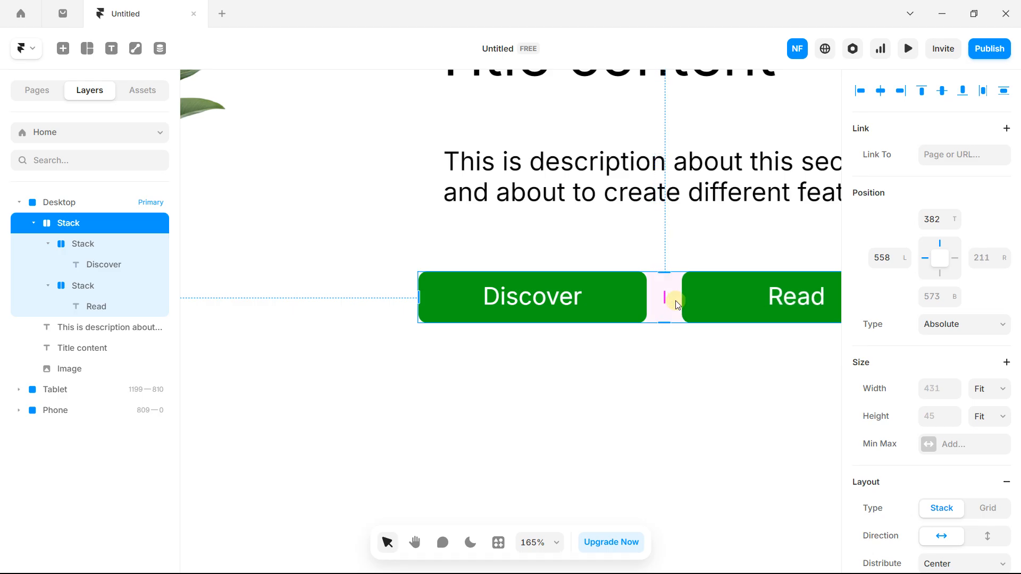
{"action": "scroll", "coordinate": [940, 317], "scroll_direction": "down", "scroll_amount": 4}
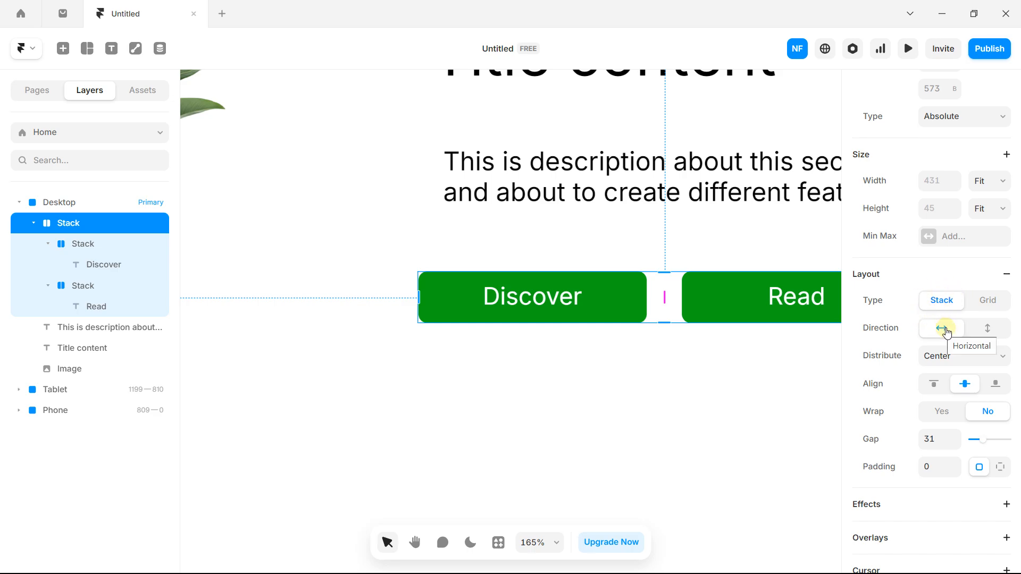
{"action": "left_click", "coordinate": [982, 329]}
{"action": "left_click", "coordinate": [947, 329]}
{"action": "left_click", "coordinate": [966, 332]}
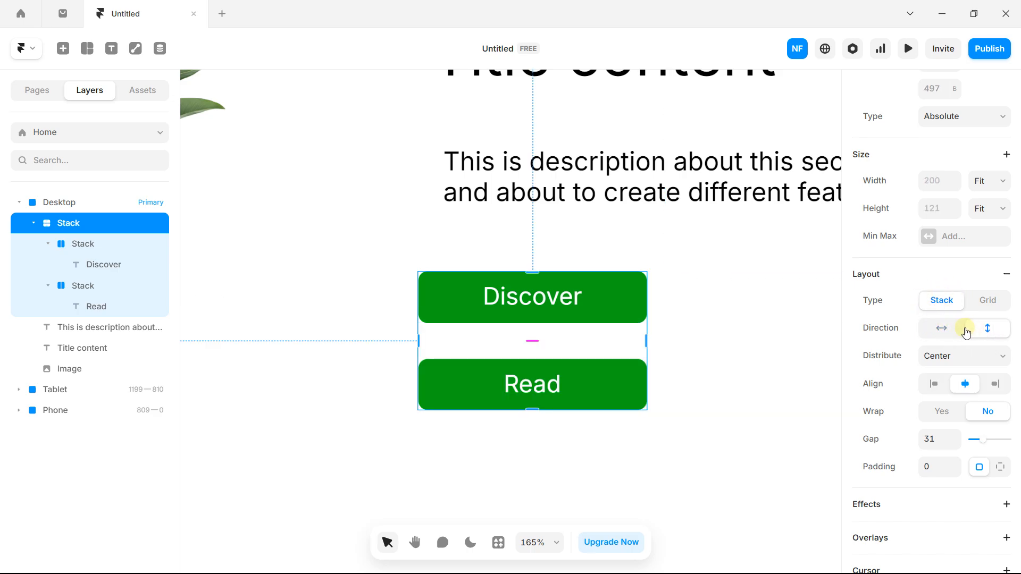
{"action": "left_click", "coordinate": [943, 330]}
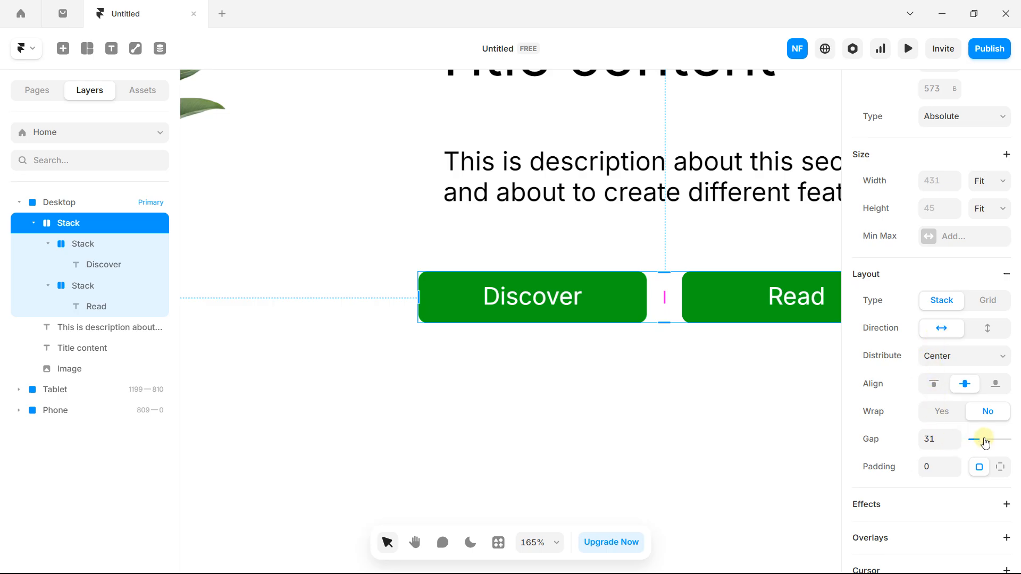
- Widen the gap between the Discover and Read buttons within their horizontal stack
{"action": "left_click_drag", "start_coordinate": [985, 443], "coordinate": [990, 444]}
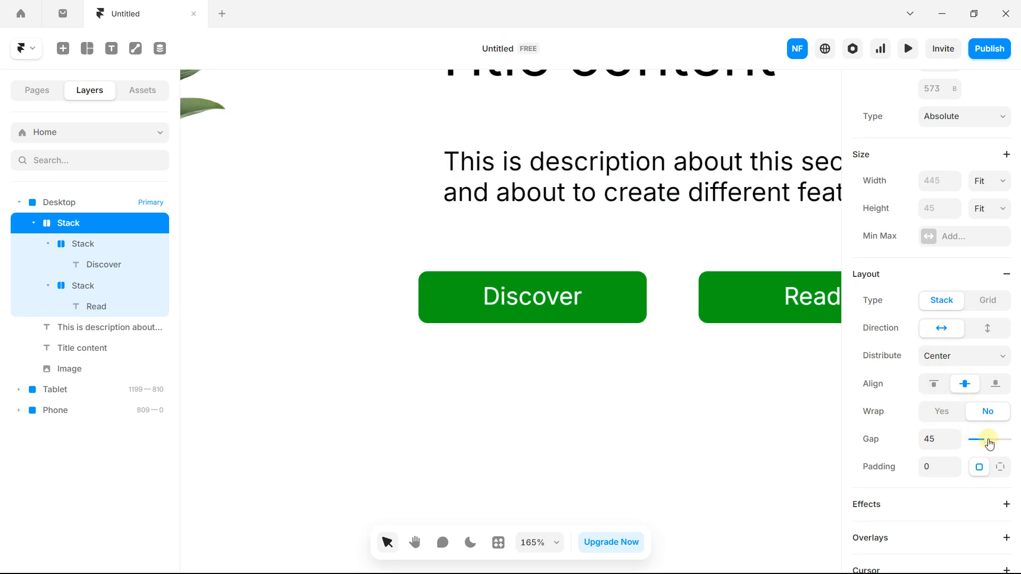
{"action": "scroll", "coordinate": [687, 373], "scroll_direction": "down", "scroll_amount": 5}
{"action": "left_click_drag", "start_coordinate": [679, 367], "coordinate": [606, 363]}
{"action": "scroll", "coordinate": [653, 361], "scroll_direction": "up", "scroll_amount": 2}
{"action": "scroll", "coordinate": [586, 314], "scroll_direction": "up", "scroll_amount": 2}
{"action": "left_click", "coordinate": [556, 392]}
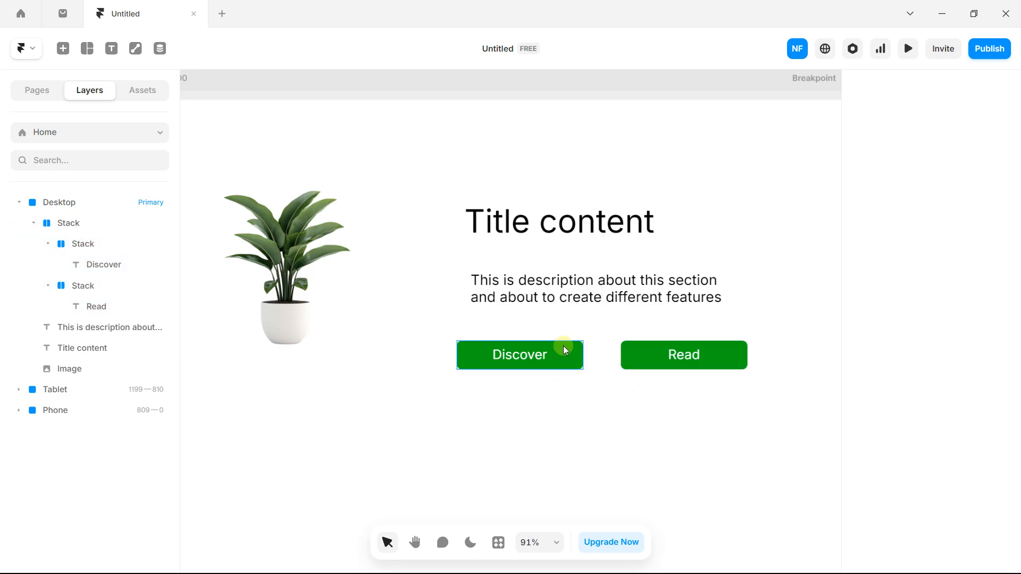
- Select the title and description texts together and wrap them in a new stack
{"action": "left_click", "coordinate": [515, 228]}
{"action": "left_click", "coordinate": [548, 288], "text": "shift"}
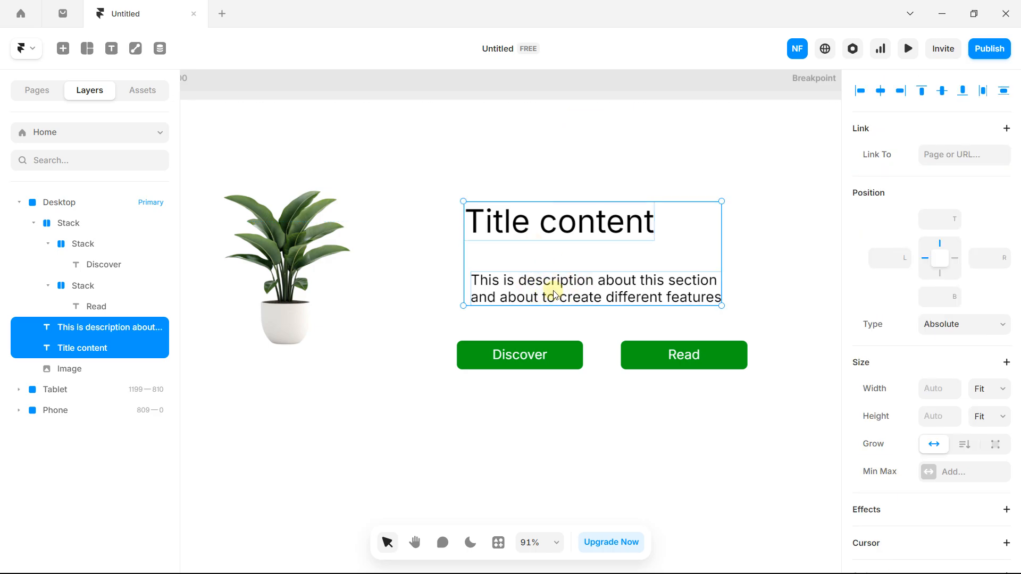
{"action": "right_click", "coordinate": [554, 295]}
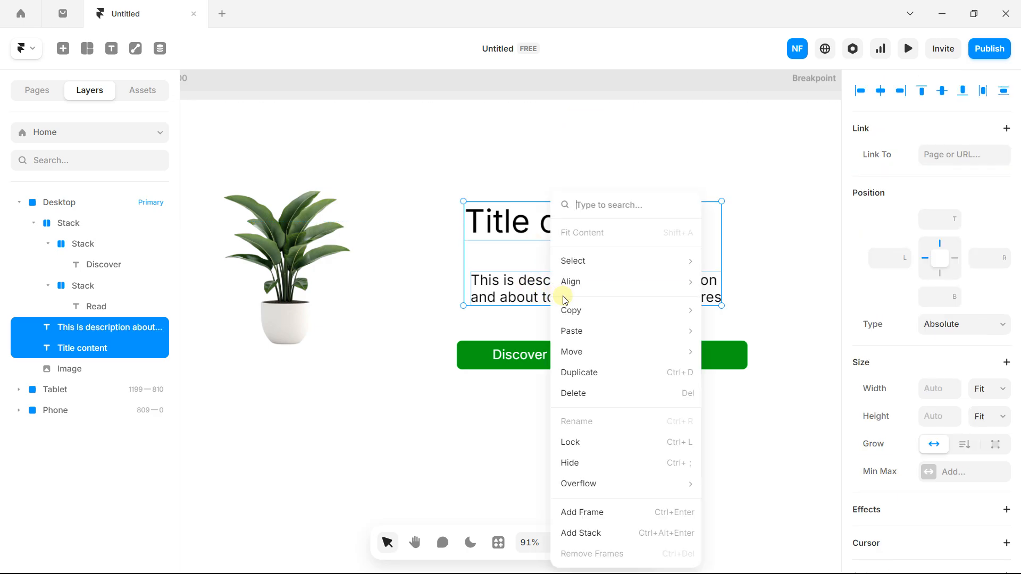
{"action": "left_click", "coordinate": [595, 529]}
{"action": "scroll", "coordinate": [587, 340], "scroll_direction": "down", "scroll_amount": 2}
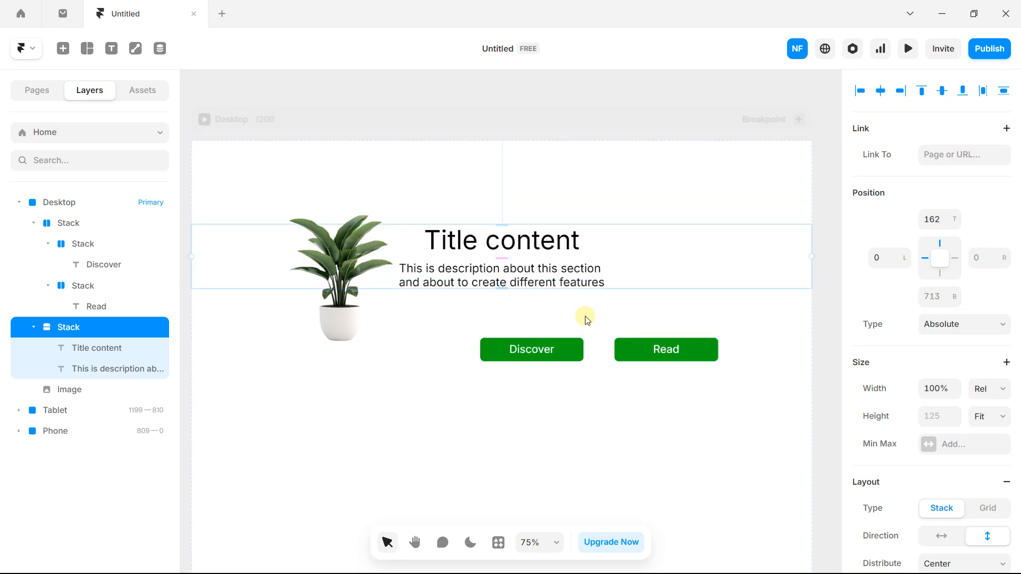
- Set the text stack's width to Fit Content and place it above the buttons, 558 from the left, with a gap of 18
{"action": "left_click", "coordinate": [990, 400]}
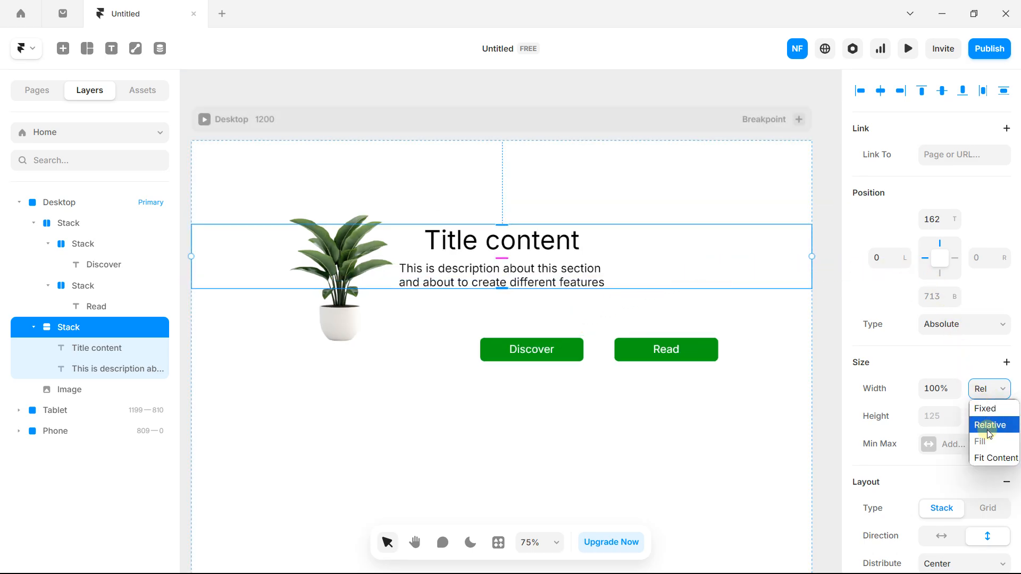
{"action": "left_click", "coordinate": [984, 455]}
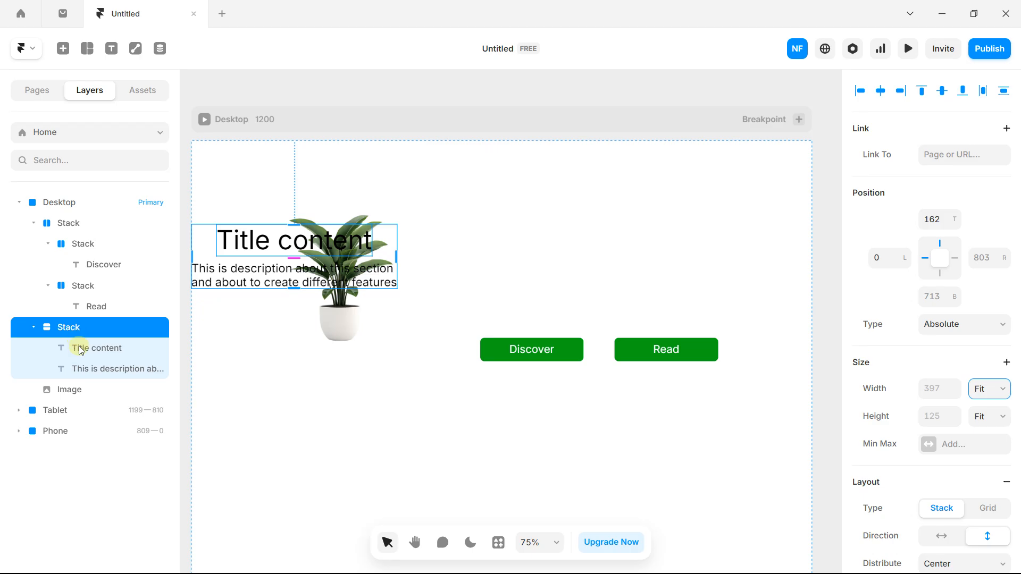
{"action": "left_click_drag", "start_coordinate": [217, 246], "coordinate": [494, 246]}
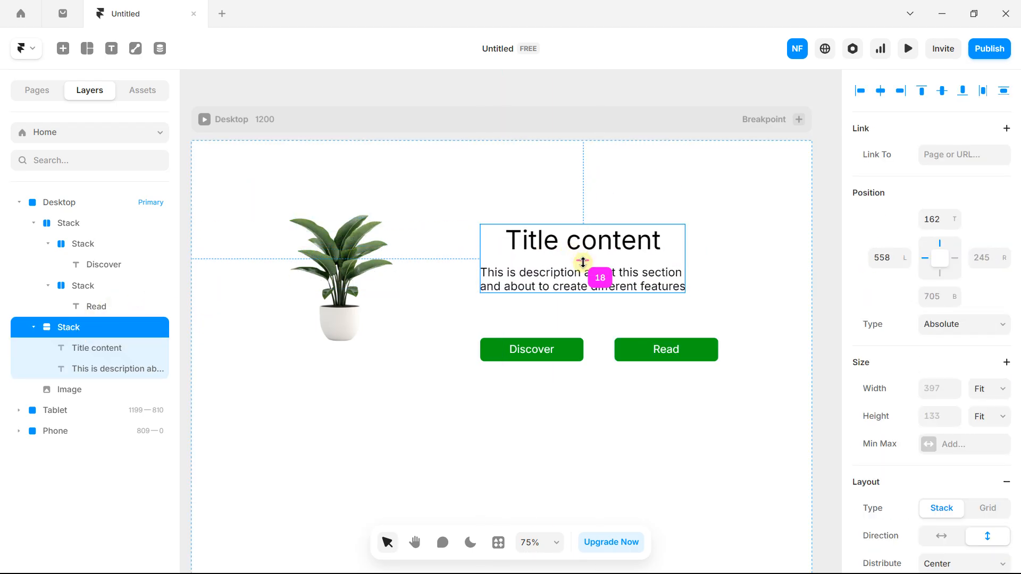
{"action": "left_click", "coordinate": [713, 303]}
- Wrap the text stack and the button stack together in a new stack with its width set to Fit Content
{"action": "left_click", "coordinate": [670, 257]}
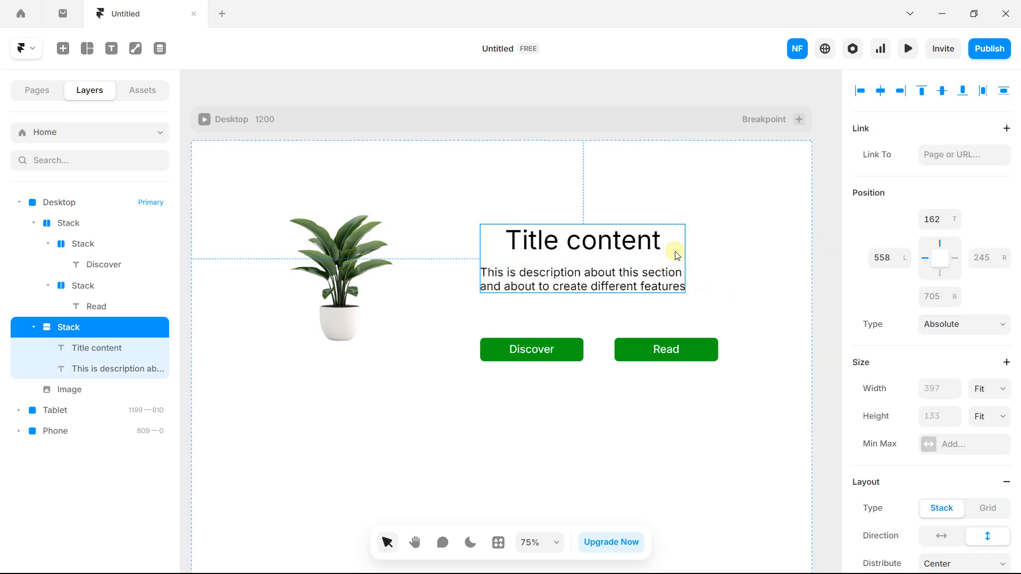
{"action": "left_click", "coordinate": [605, 349], "text": "shift"}
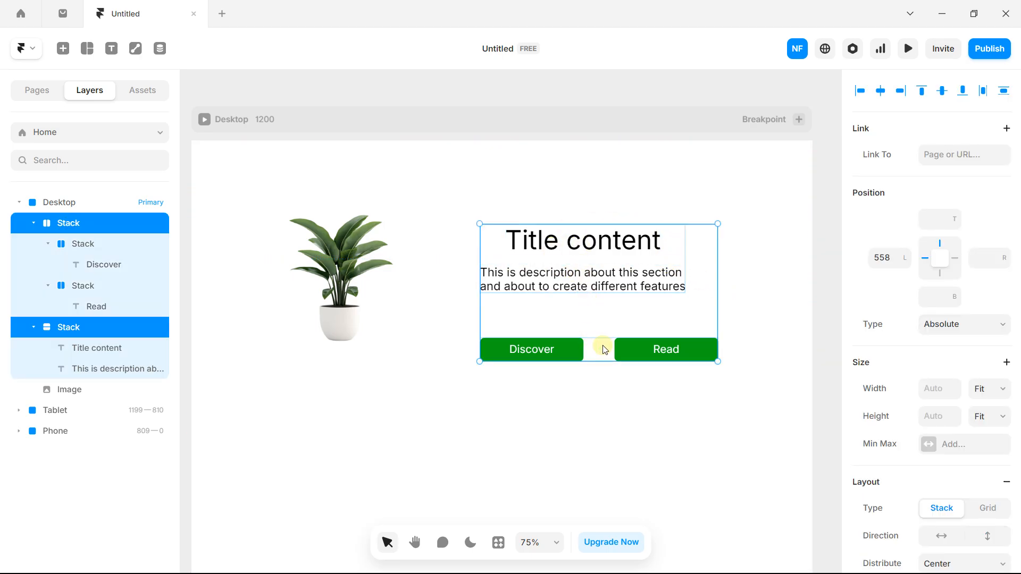
{"action": "right_click", "coordinate": [600, 345]}
{"action": "left_click", "coordinate": [634, 376]}
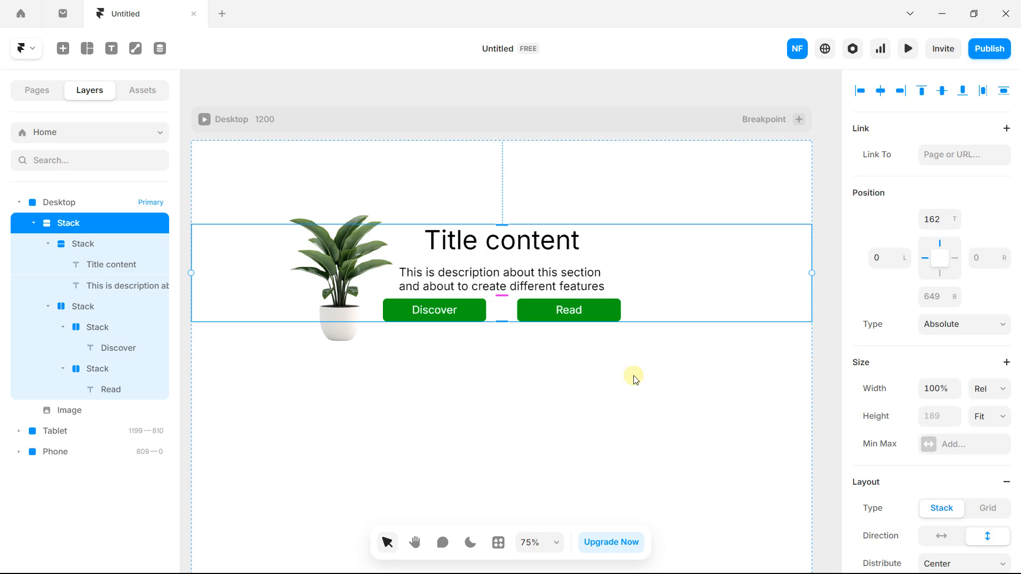
{"action": "left_click", "coordinate": [988, 388]}
{"action": "left_click", "coordinate": [985, 455]}
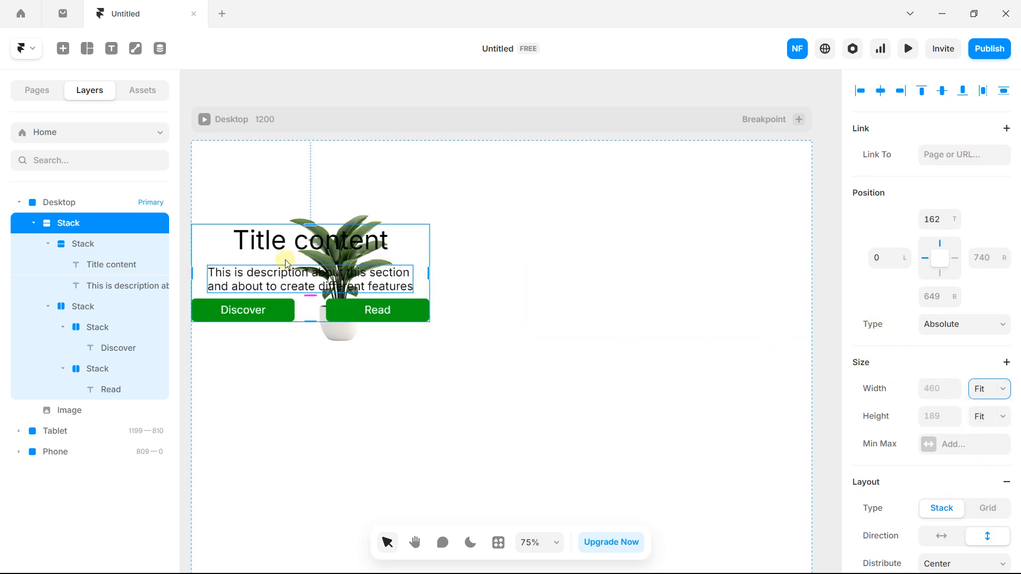
- Move the combined text and button stack beside the plant image, about 525 from the left and 182 from the top, with a gap of 46
{"action": "left_click", "coordinate": [89, 243]}
{"action": "left_click", "coordinate": [88, 223]}
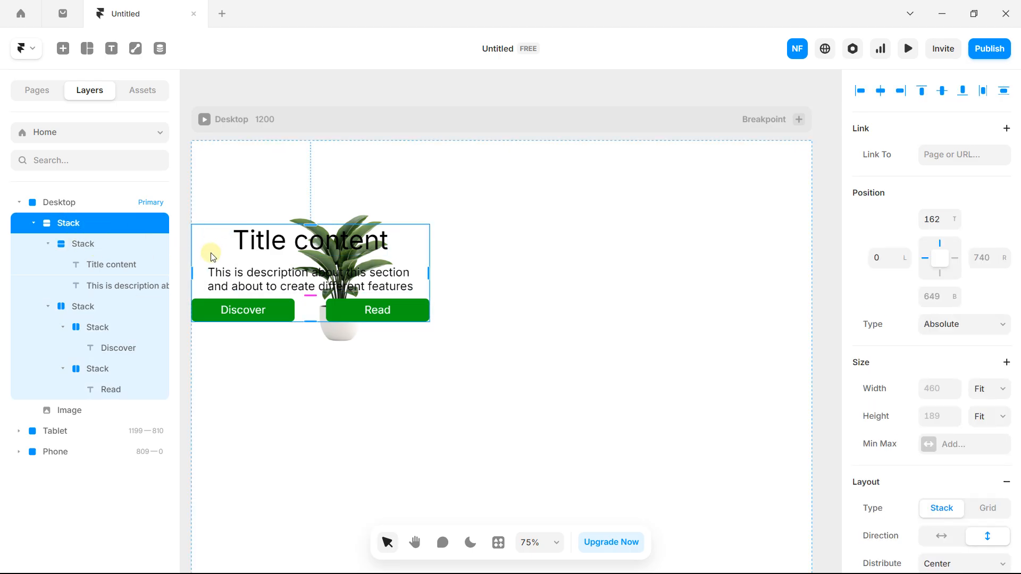
{"action": "left_click_drag", "start_coordinate": [211, 256], "coordinate": [485, 267]}
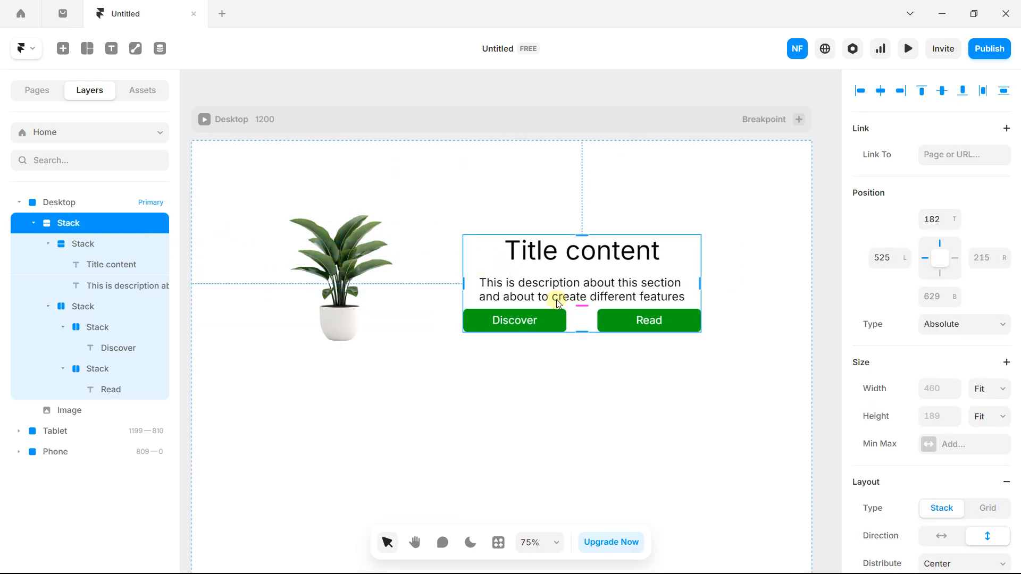
{"action": "left_click_drag", "start_coordinate": [578, 312], "coordinate": [582, 324]}
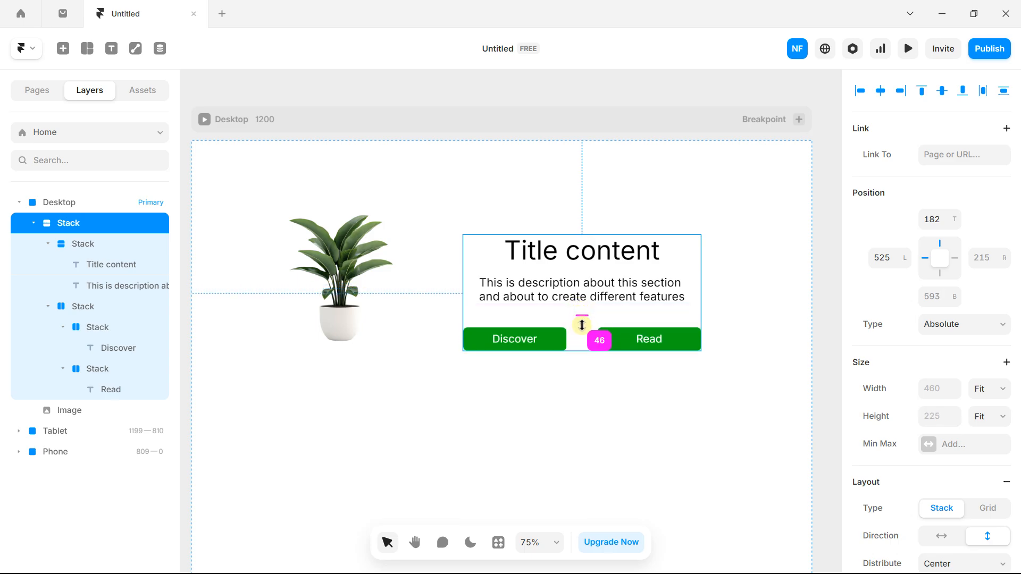
{"action": "left_click", "coordinate": [598, 379]}
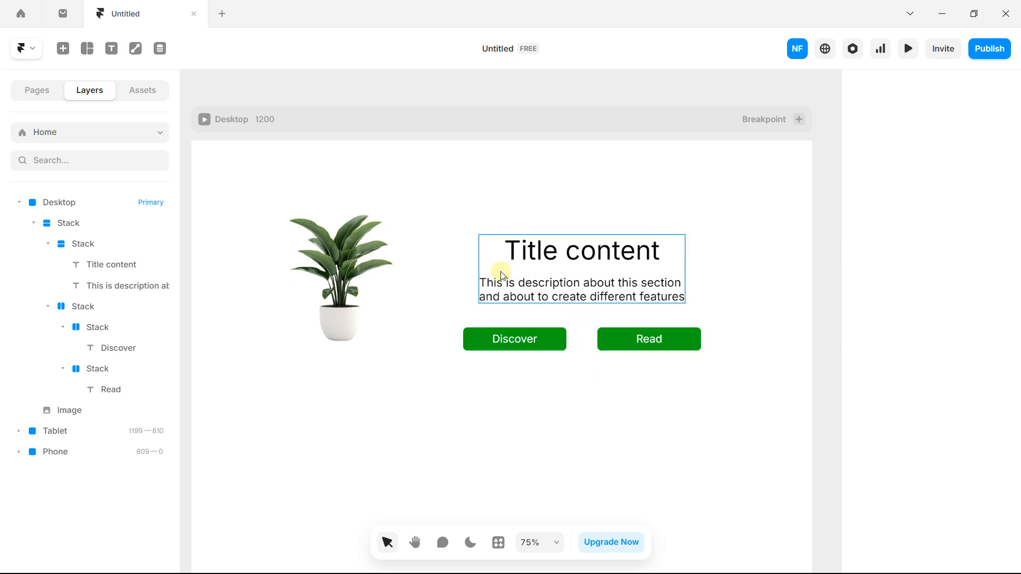
- Wrap the plant image and the content stack in a new horizontal stack and widen its gap to 80
{"action": "scroll", "coordinate": [454, 245], "scroll_direction": "down", "scroll_amount": 2}
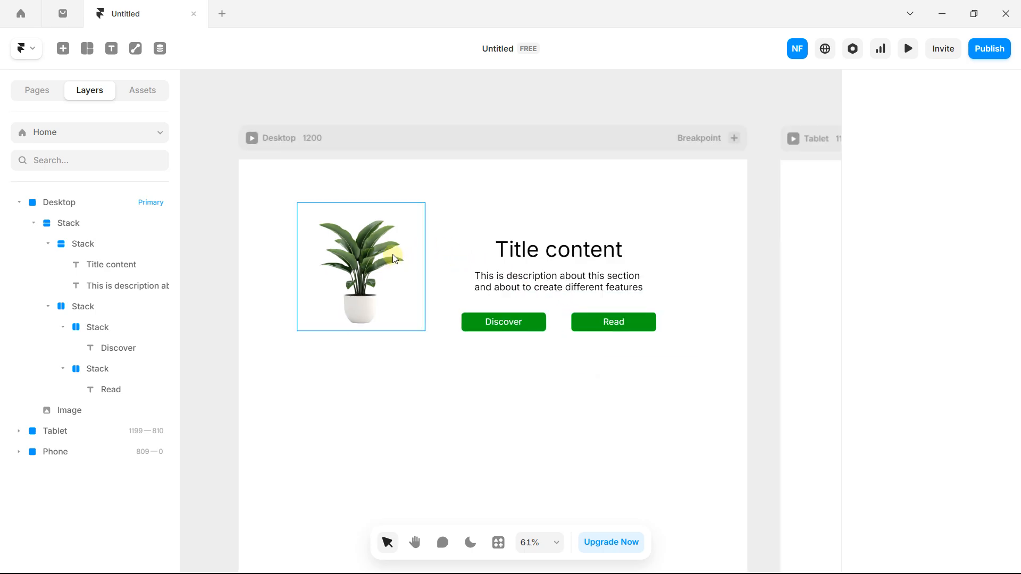
{"action": "left_click", "coordinate": [395, 259]}
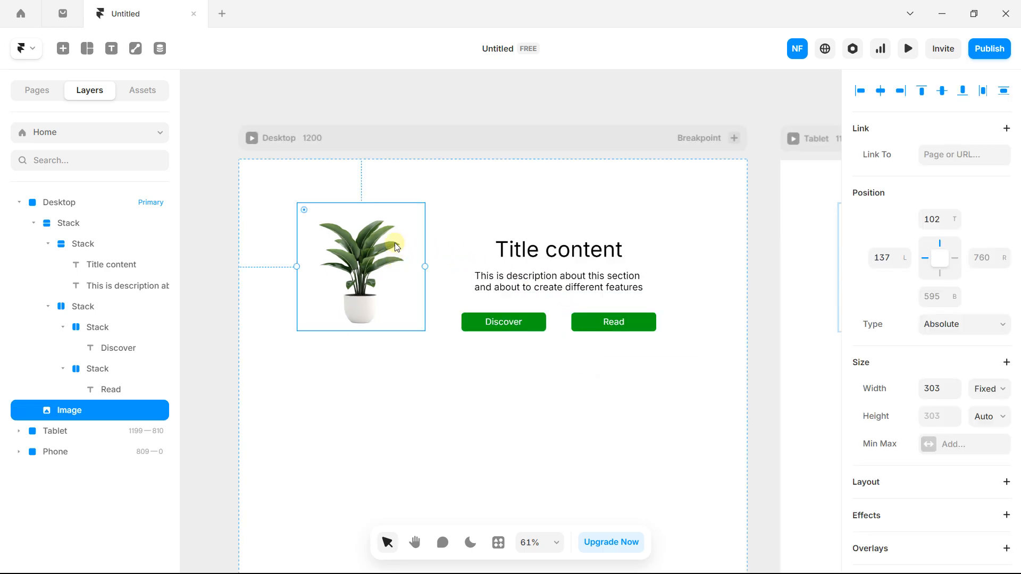
{"action": "left_click", "coordinate": [470, 248], "text": "shift"}
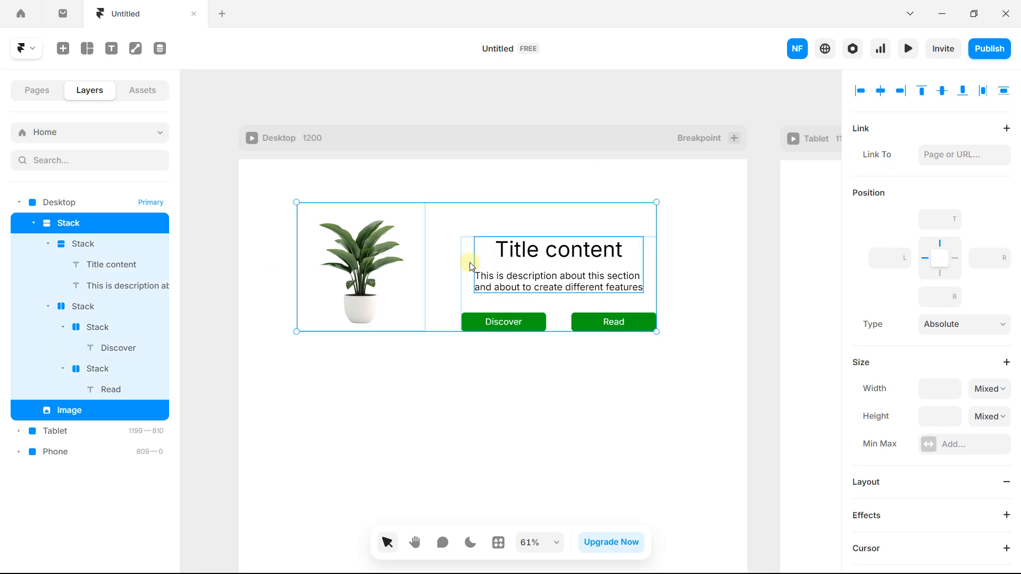
{"action": "right_click", "coordinate": [472, 263]}
{"action": "mouse_move", "coordinate": [535, 502]}
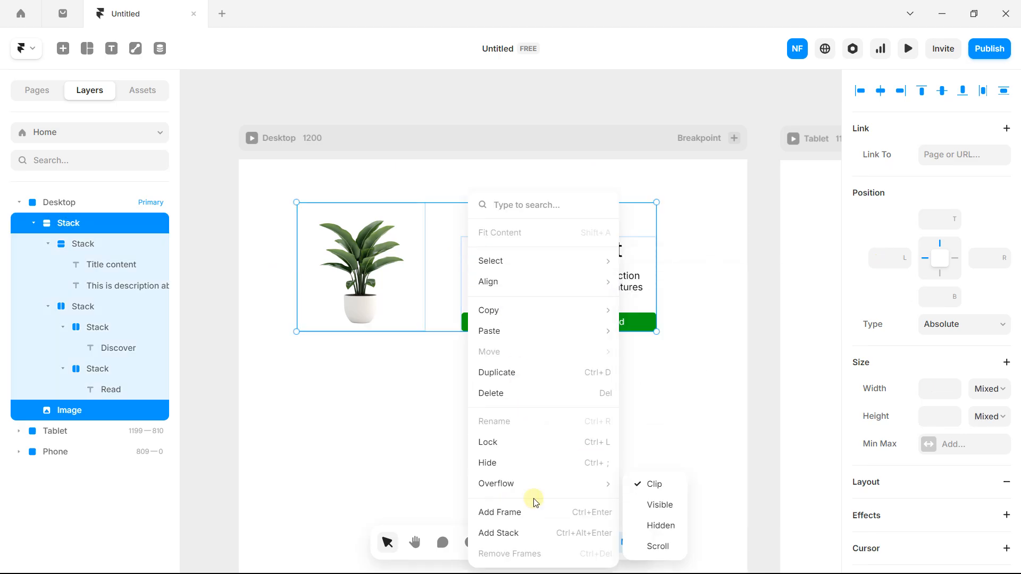
{"action": "left_click", "coordinate": [510, 533]}
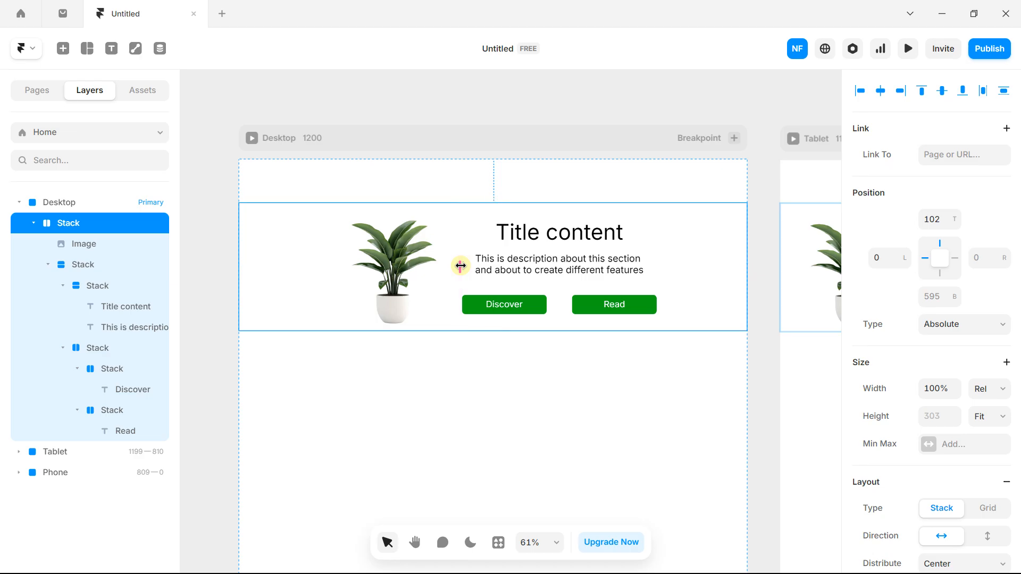
{"action": "left_click_drag", "start_coordinate": [460, 265], "coordinate": [492, 266]}
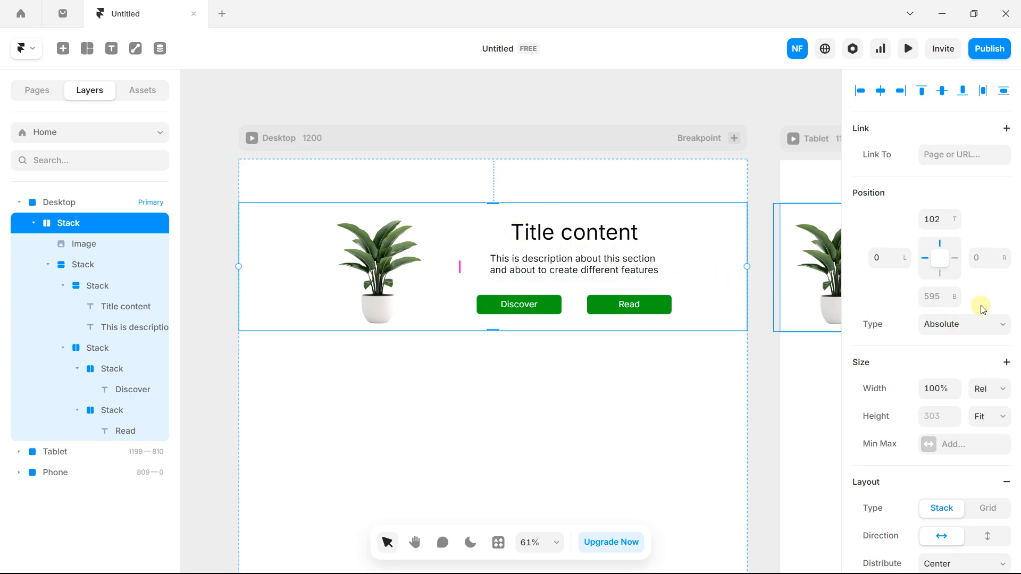
- Give the outer stack a pale yellow fill, FFF8C7
{"action": "scroll", "coordinate": [957, 319], "scroll_direction": "down", "scroll_amount": 3}
{"action": "scroll", "coordinate": [956, 321], "scroll_direction": "down", "scroll_amount": 10}
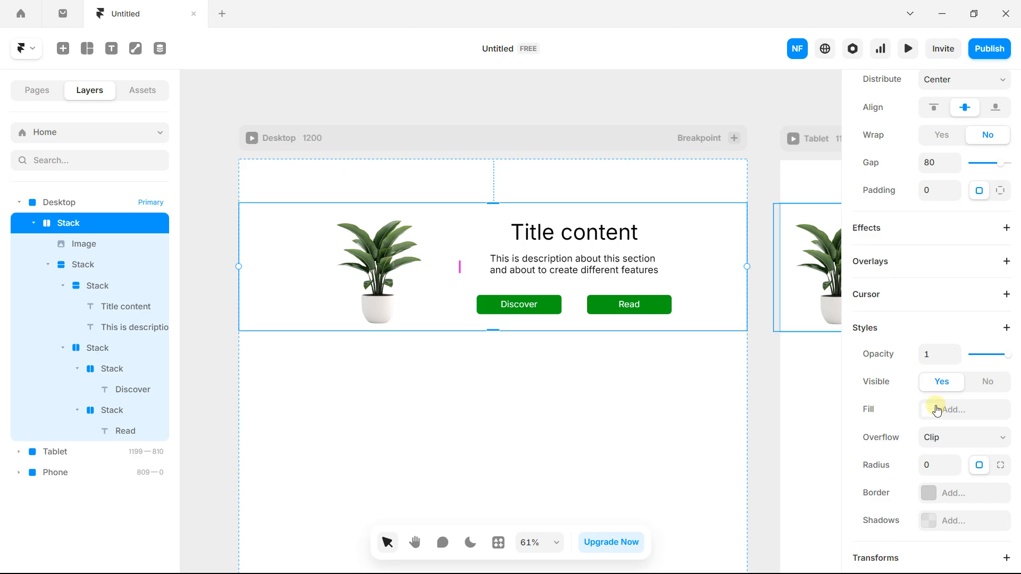
{"action": "scroll", "coordinate": [932, 412], "scroll_direction": "up", "scroll_amount": 8}
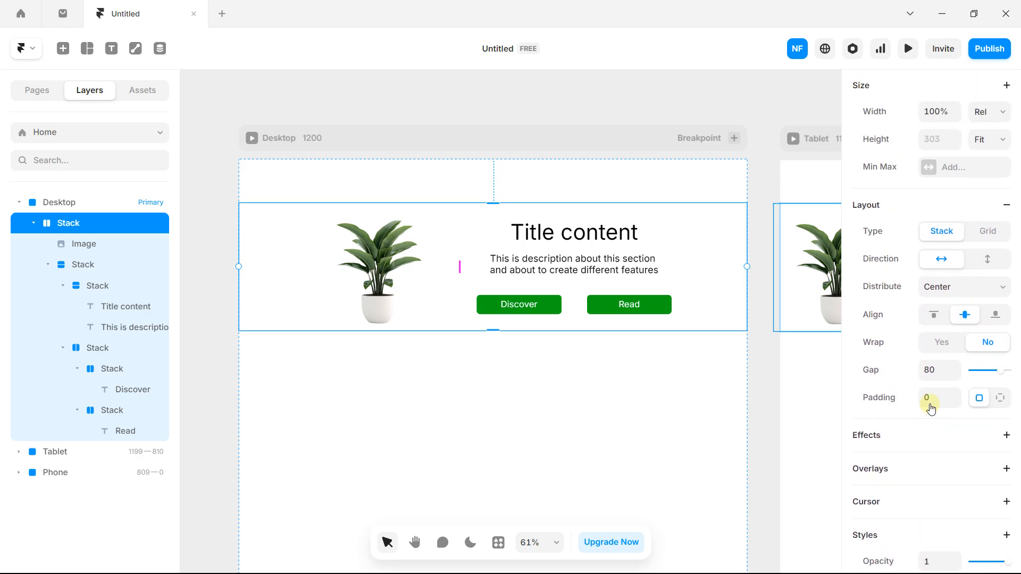
{"action": "scroll", "coordinate": [931, 409], "scroll_direction": "down", "scroll_amount": 5}
{"action": "scroll", "coordinate": [931, 409], "scroll_direction": "down", "scroll_amount": 5}
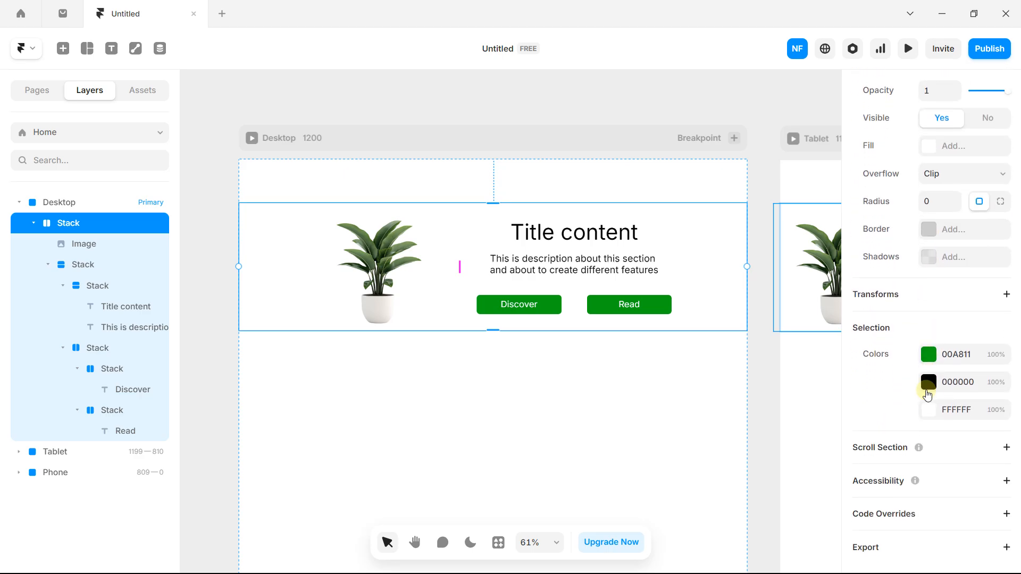
{"action": "scroll", "coordinate": [928, 396], "scroll_direction": "up", "scroll_amount": 3}
{"action": "left_click", "coordinate": [920, 283]}
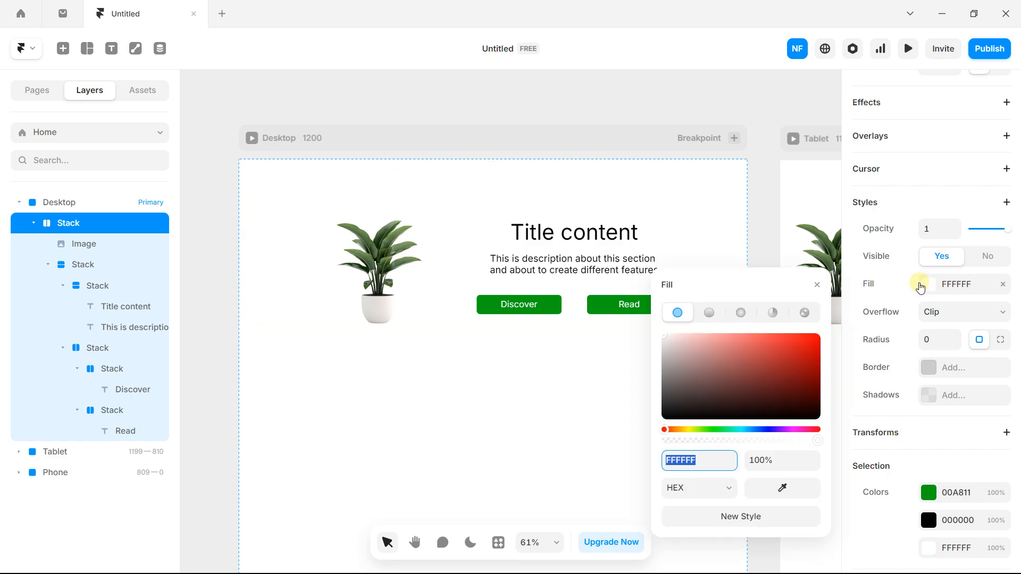
{"action": "left_click", "coordinate": [686, 430]}
{"action": "left_click_drag", "start_coordinate": [709, 362], "coordinate": [696, 299]}
{"action": "left_click", "coordinate": [603, 353]}
- Colour the word "Title" in the heading green 00A811, sampled from the Discover button
{"action": "scroll", "coordinate": [540, 250], "scroll_direction": "up", "scroll_amount": 4}
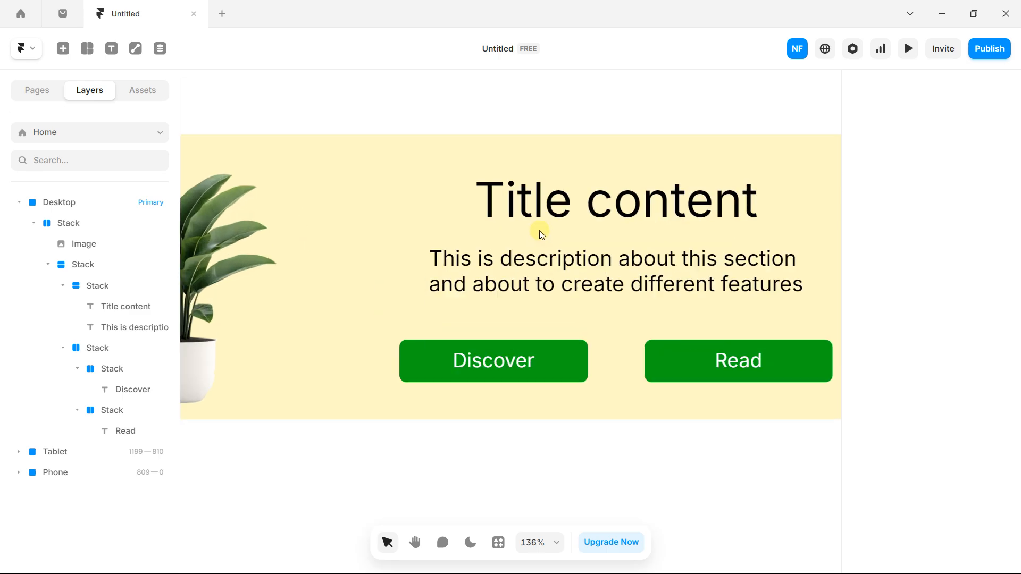
{"action": "left_click", "coordinate": [524, 201]}
{"action": "double_click", "coordinate": [560, 197]}
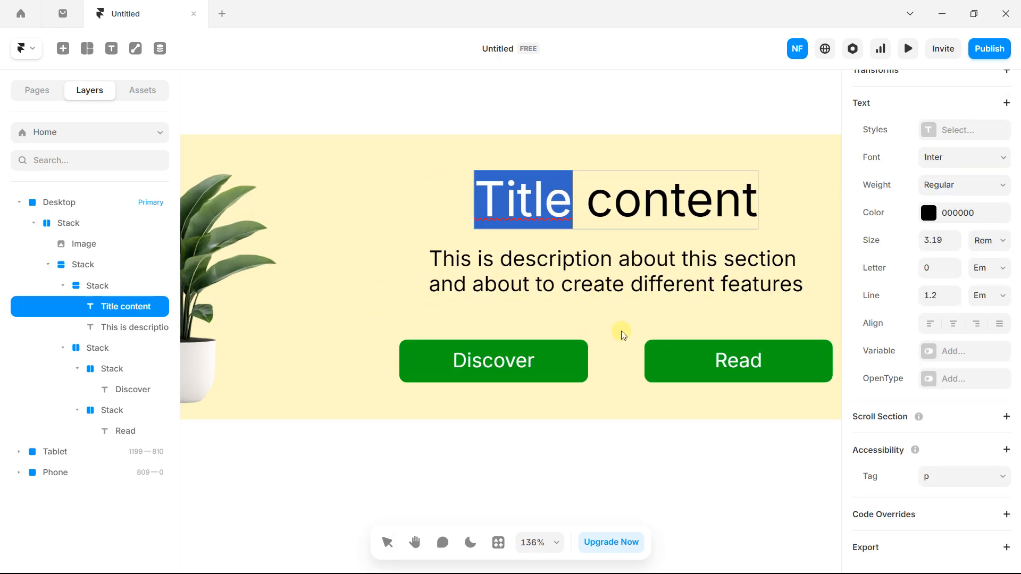
{"action": "left_click", "coordinate": [930, 214]}
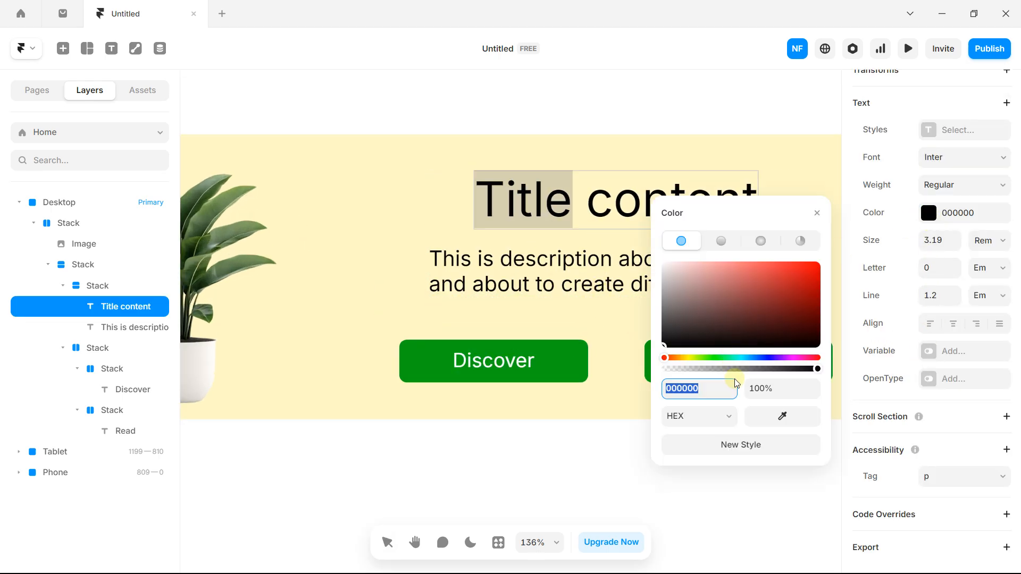
{"action": "left_click", "coordinate": [781, 417]}
{"action": "left_click", "coordinate": [553, 370]}
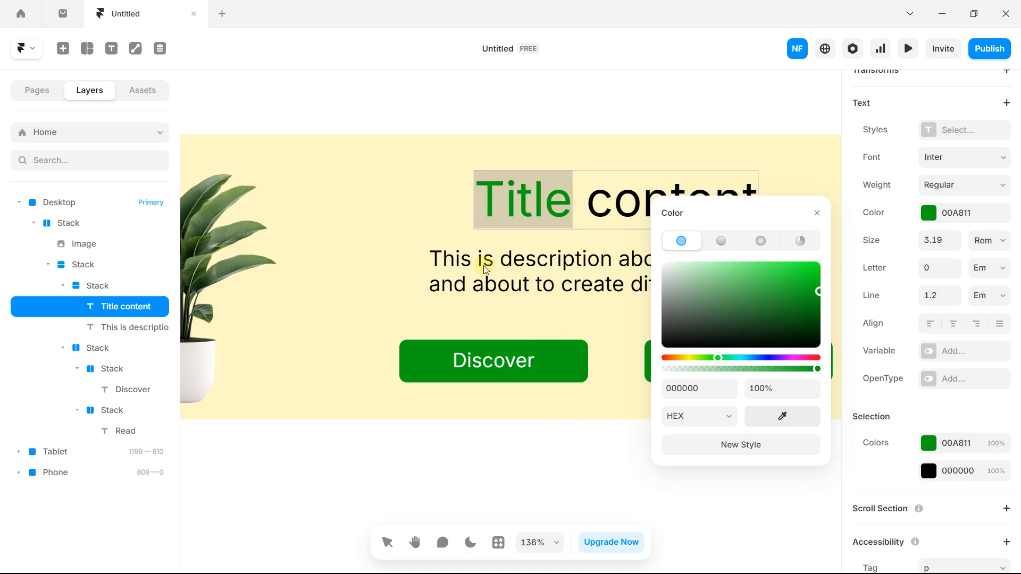
- Colour the words "This is description" in the description text with the green sampled from the Discover button
{"action": "left_click", "coordinate": [484, 270]}
{"action": "double_click", "coordinate": [456, 264]}
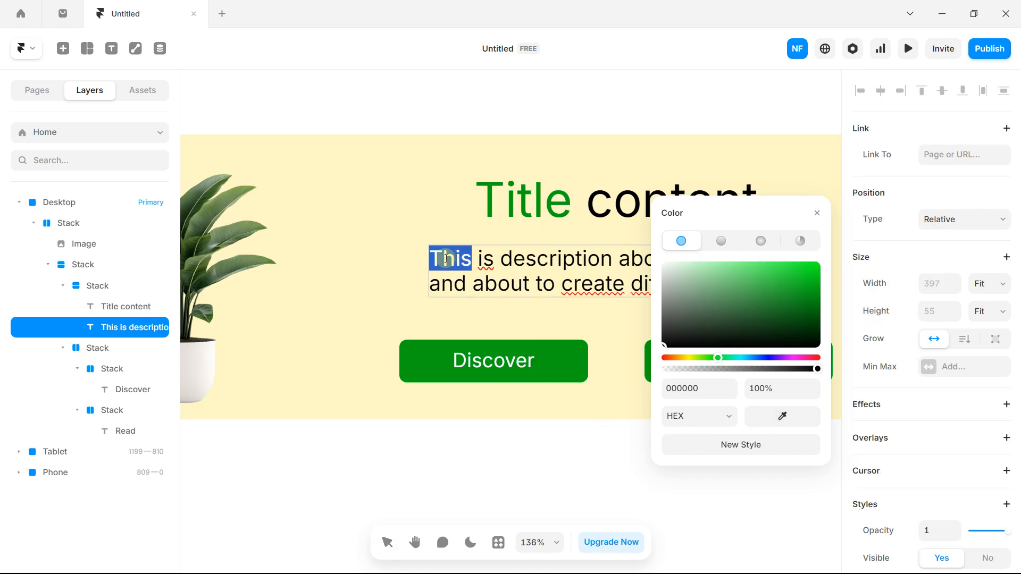
{"action": "left_click", "coordinate": [436, 258]}
{"action": "left_click_drag", "start_coordinate": [435, 258], "coordinate": [613, 259]}
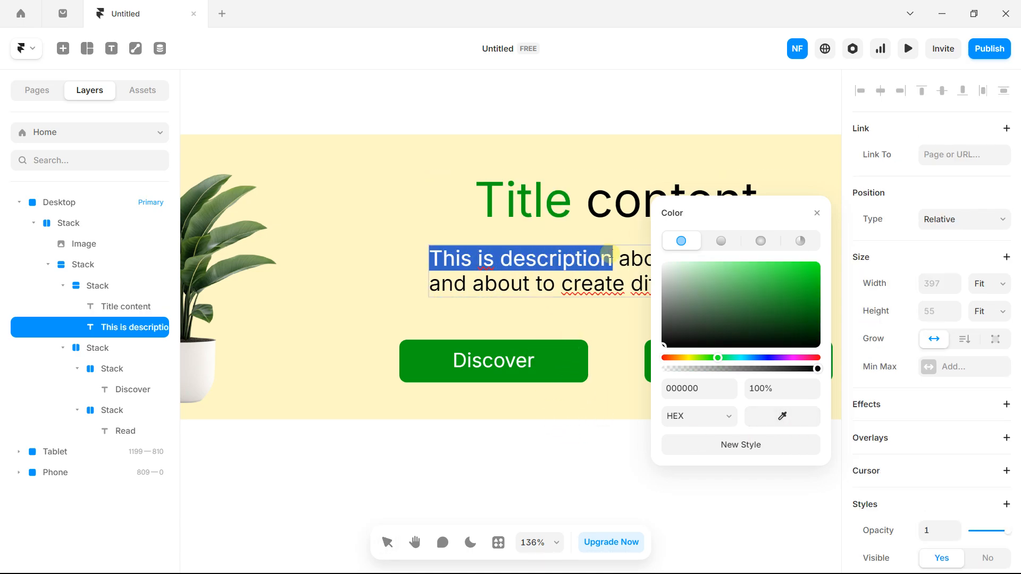
{"action": "left_click", "coordinate": [784, 429]}
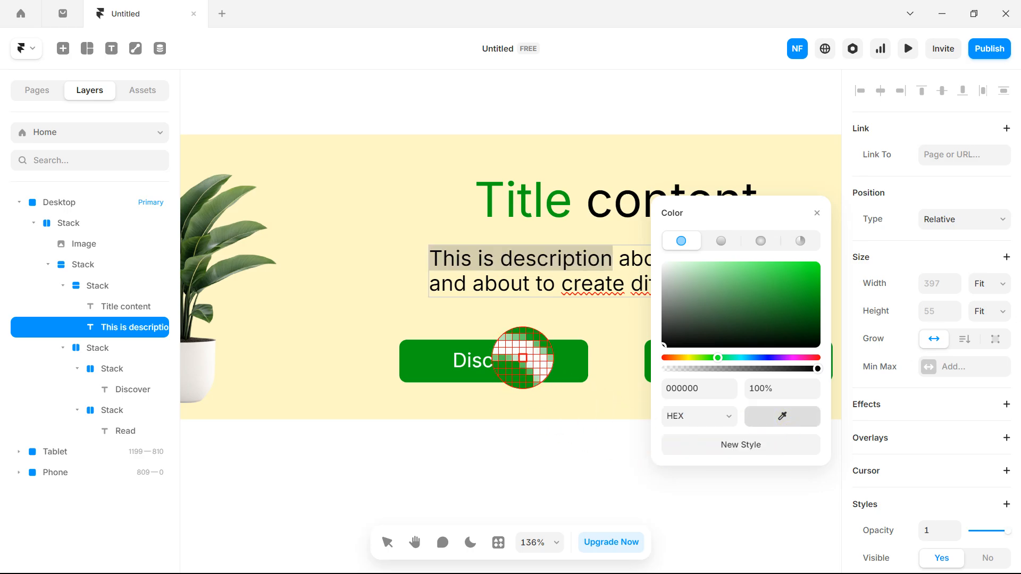
{"action": "left_click", "coordinate": [559, 360]}
{"action": "left_click", "coordinate": [394, 239]}
- Extend the green colouring in the description to "This is description about", using the button green 00A811
{"action": "scroll", "coordinate": [451, 244], "scroll_direction": "down", "scroll_amount": 2}
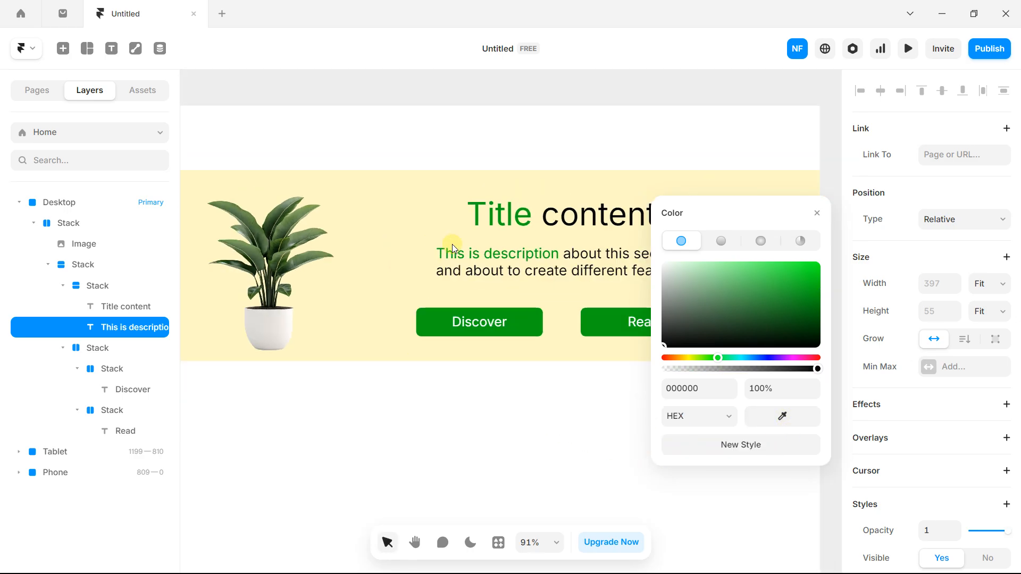
{"action": "left_click_drag", "start_coordinate": [551, 255], "coordinate": [432, 272]}
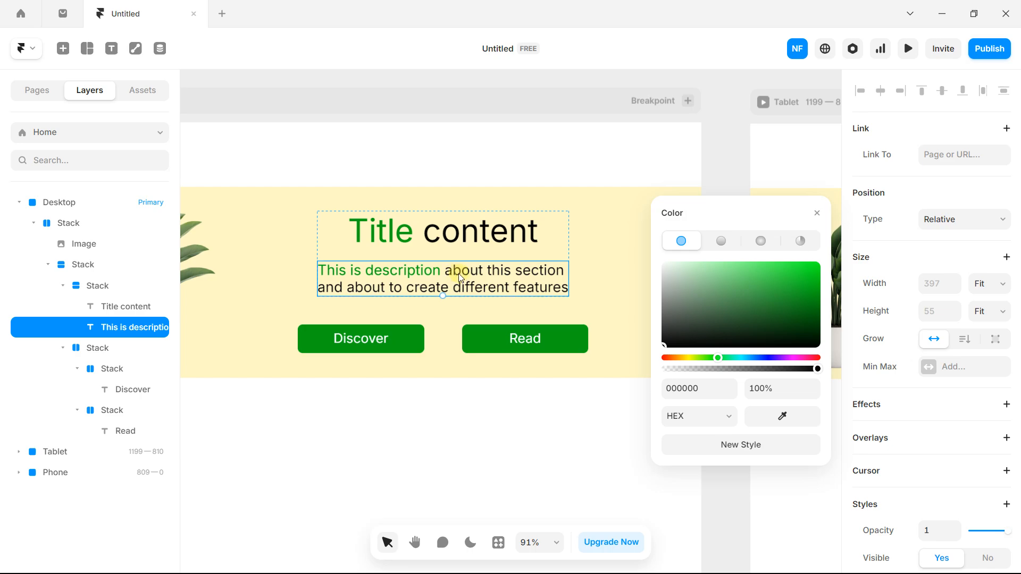
{"action": "double_click", "coordinate": [414, 275]}
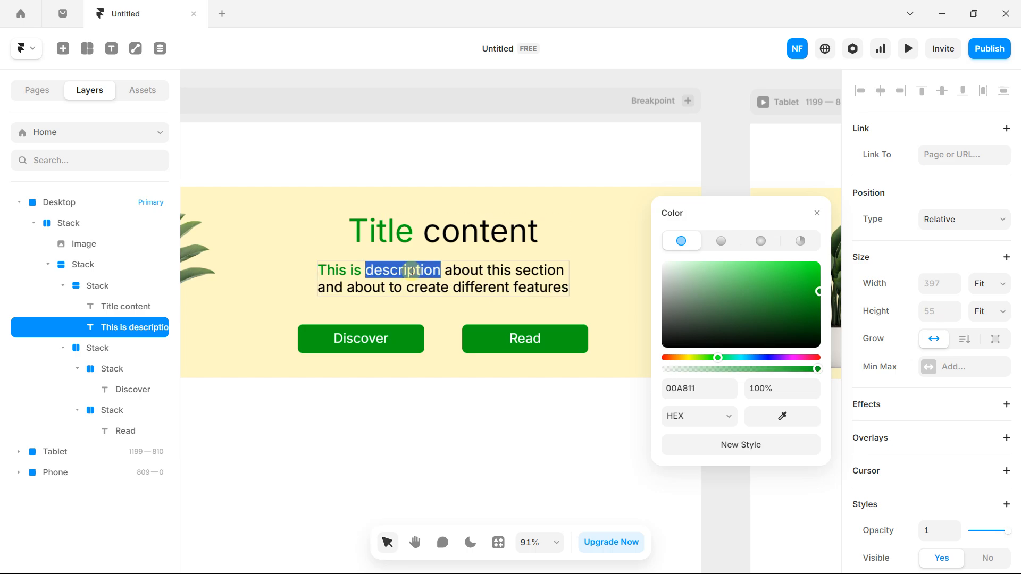
{"action": "left_click", "coordinate": [476, 268]}
{"action": "left_click_drag", "start_coordinate": [482, 268], "coordinate": [317, 270]}
{"action": "left_click", "coordinate": [772, 423]}
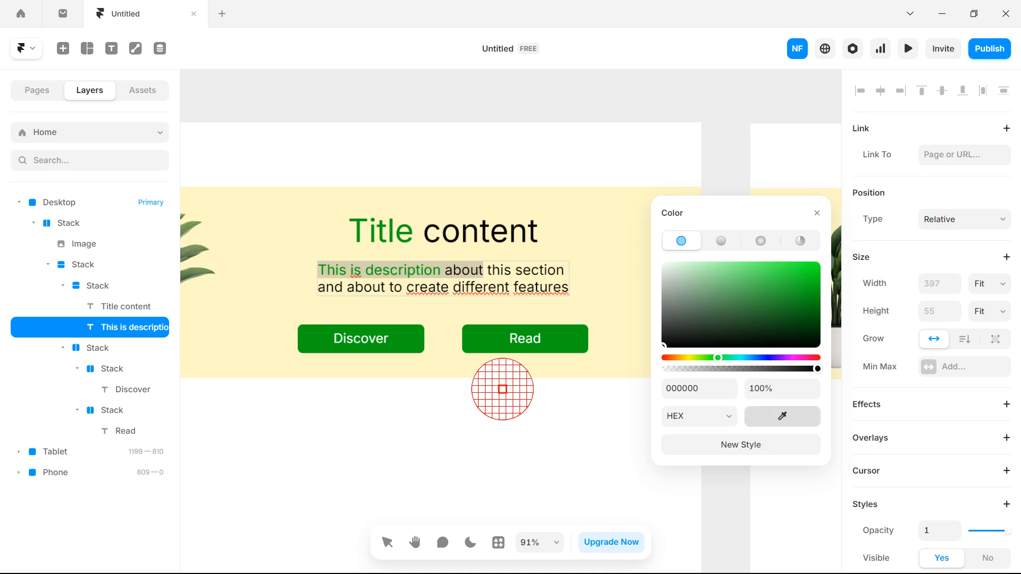
{"action": "left_click", "coordinate": [425, 326]}
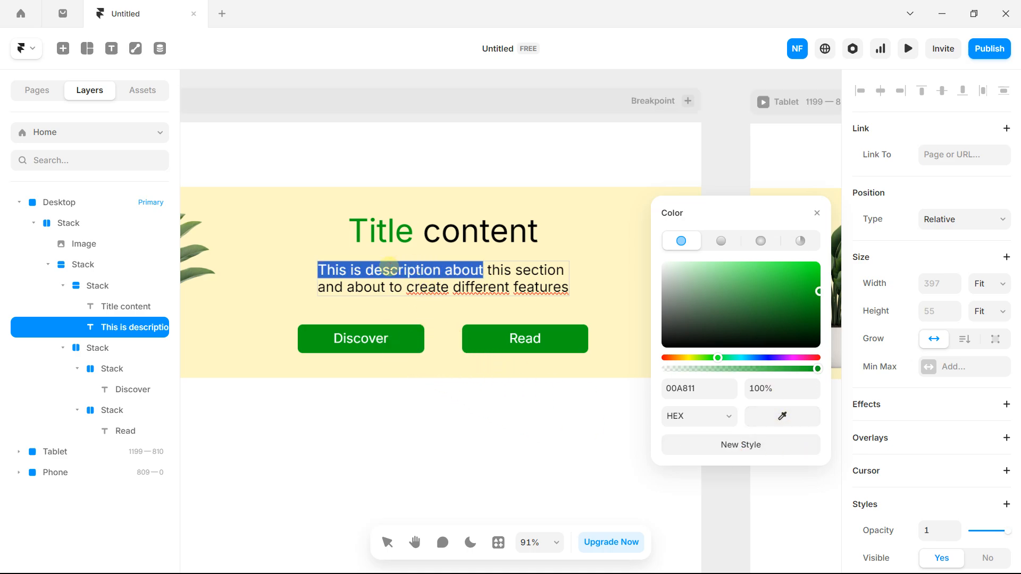
- Colour the description's whole first line, "This is description about this section", with the Discover button's green 00A811
{"action": "left_click", "coordinate": [359, 268]}
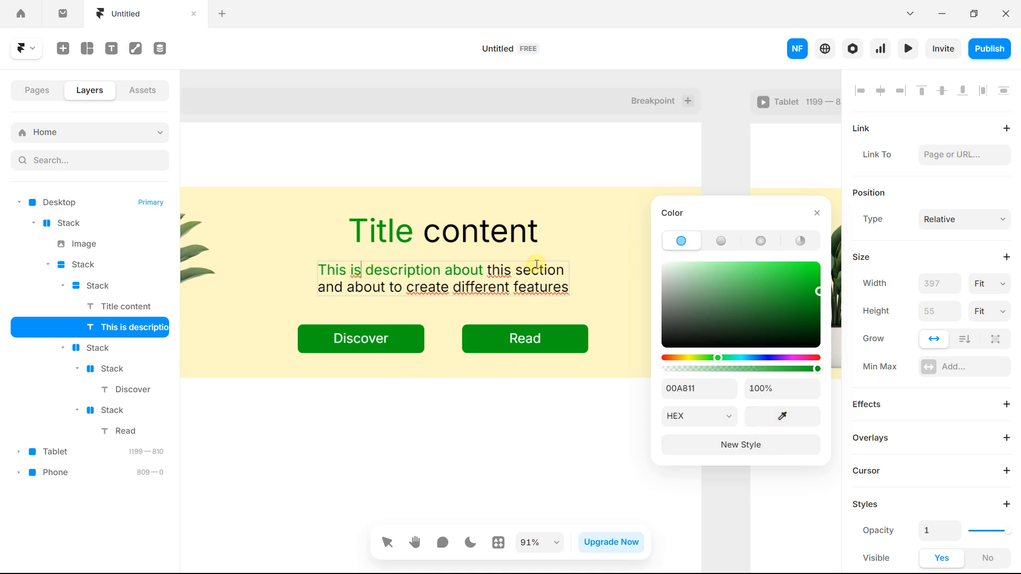
{"action": "left_click_drag", "start_coordinate": [565, 269], "coordinate": [317, 257]}
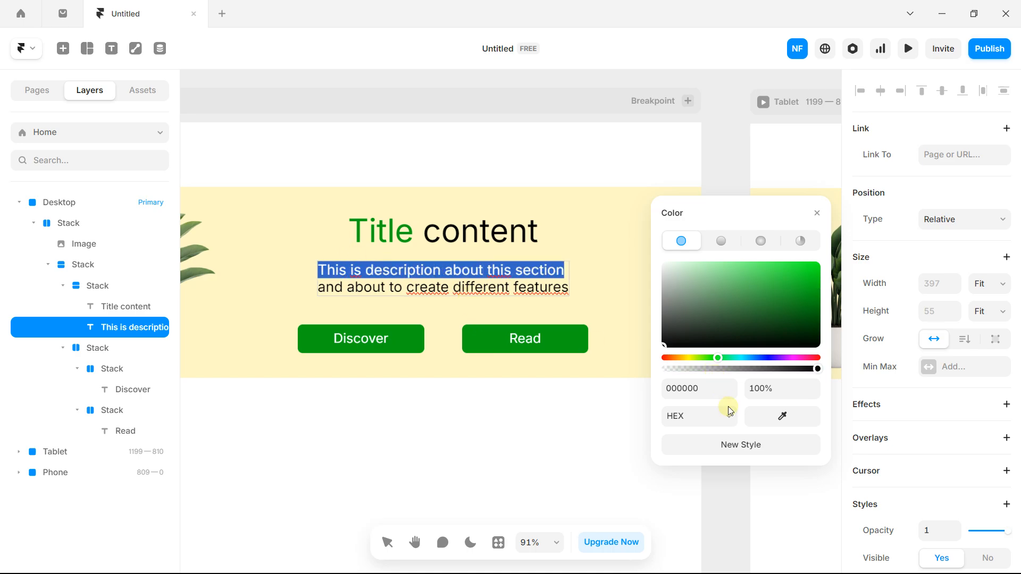
{"action": "left_click", "coordinate": [782, 416]}
{"action": "left_click", "coordinate": [401, 342]}
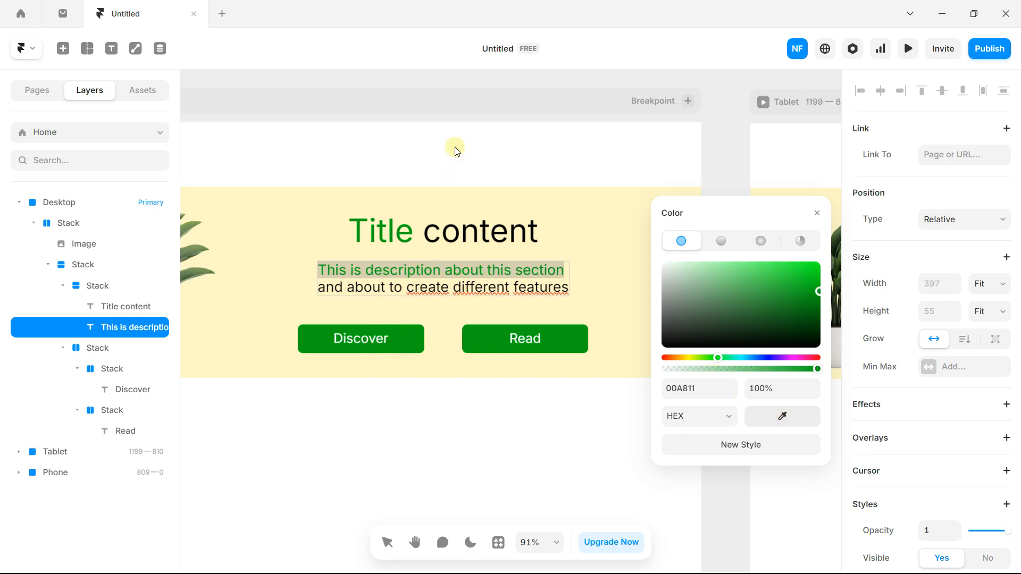
{"action": "left_click", "coordinate": [473, 106]}
- Set the top and bottom padding of the Desktop's yellow section stack to 50
{"action": "scroll", "coordinate": [502, 203], "scroll_direction": "down", "scroll_amount": 3}
{"action": "left_click_drag", "start_coordinate": [432, 356], "coordinate": [496, 368]}
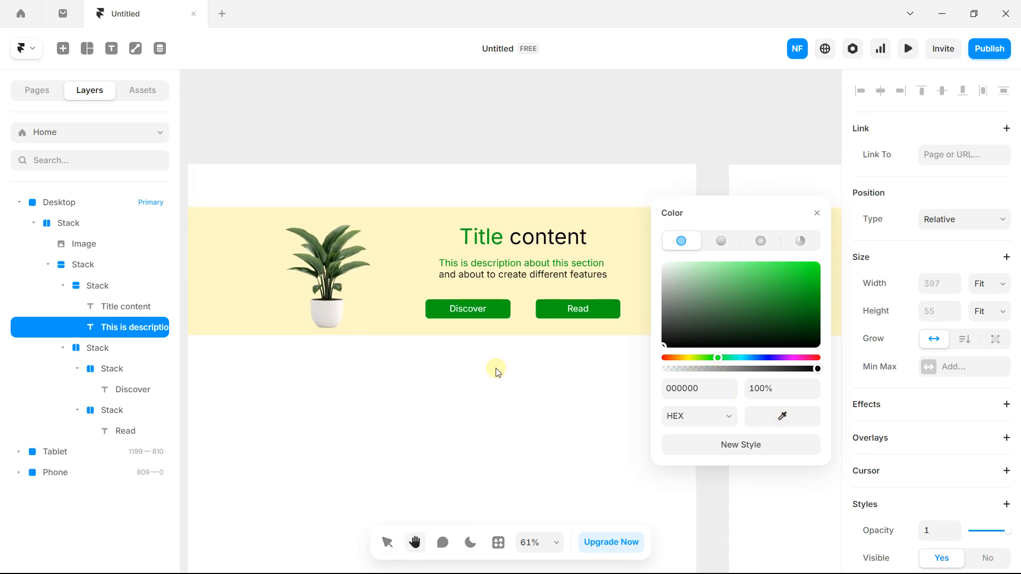
{"action": "left_click", "coordinate": [401, 260]}
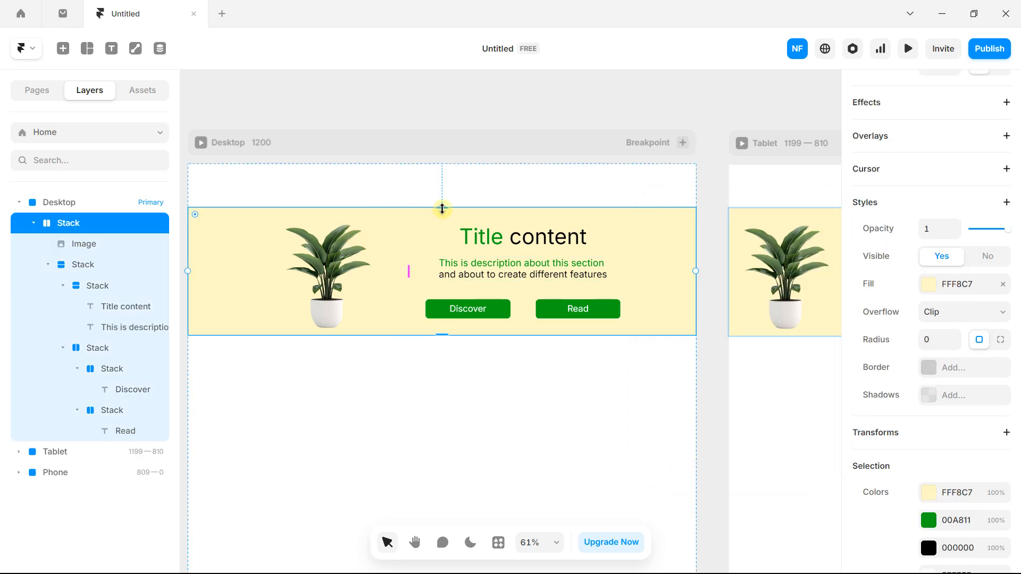
{"action": "left_click_drag", "start_coordinate": [441, 209], "coordinate": [448, 218]}
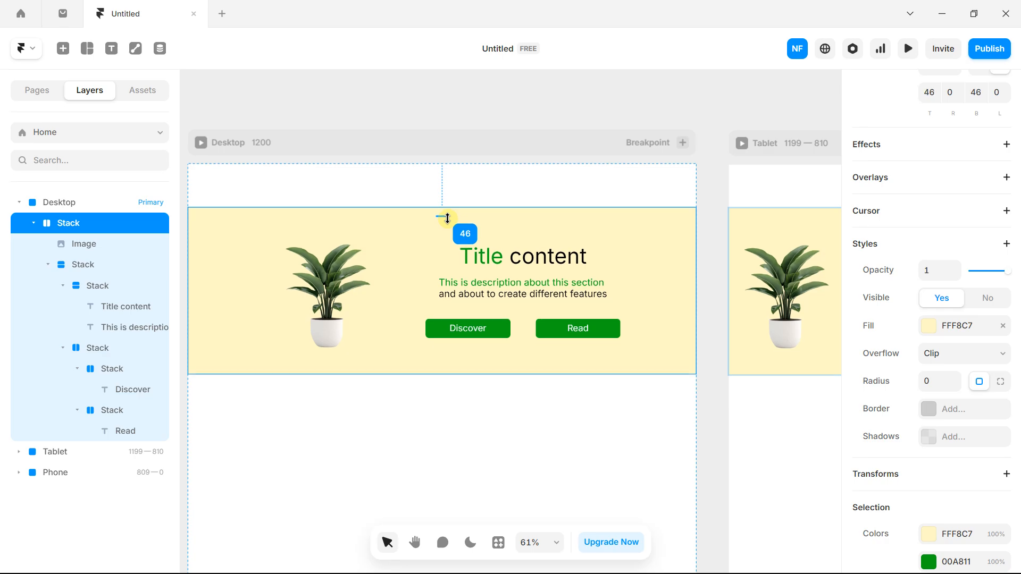
{"action": "scroll", "coordinate": [946, 304], "scroll_direction": "down", "scroll_amount": 4}
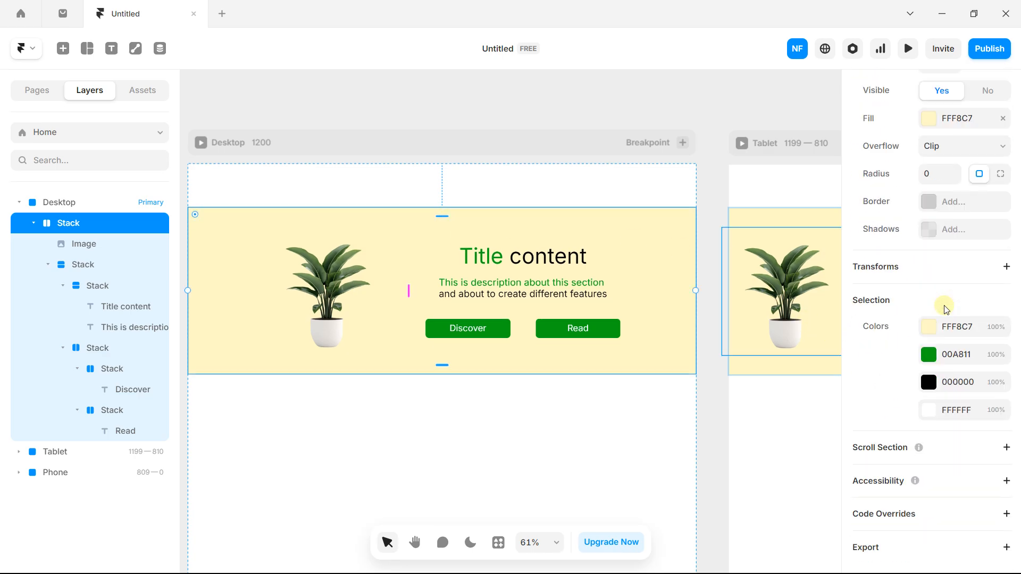
{"action": "scroll", "coordinate": [946, 309], "scroll_direction": "up", "scroll_amount": 2}
{"action": "scroll", "coordinate": [945, 308], "scroll_direction": "up", "scroll_amount": 3}
{"action": "scroll", "coordinate": [940, 311], "scroll_direction": "down", "scroll_amount": 1}
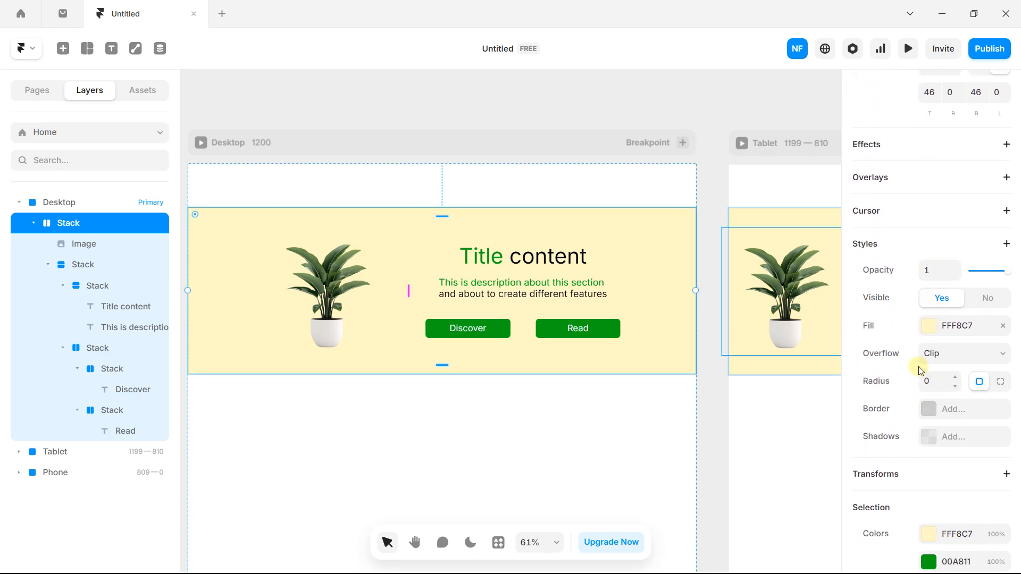
{"action": "scroll", "coordinate": [921, 370], "scroll_direction": "up", "scroll_amount": 5}
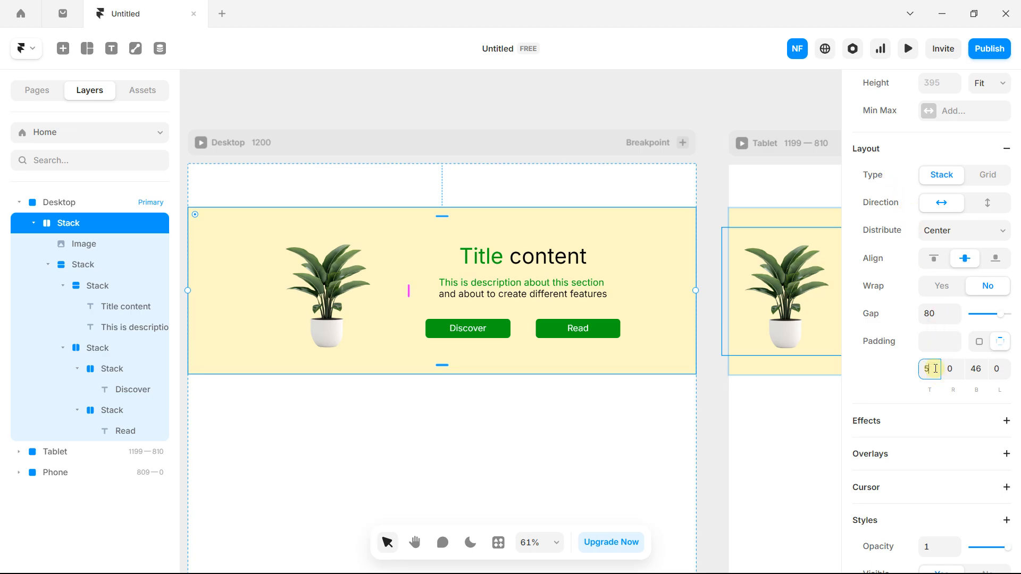
{"action": "type", "text": "0"}
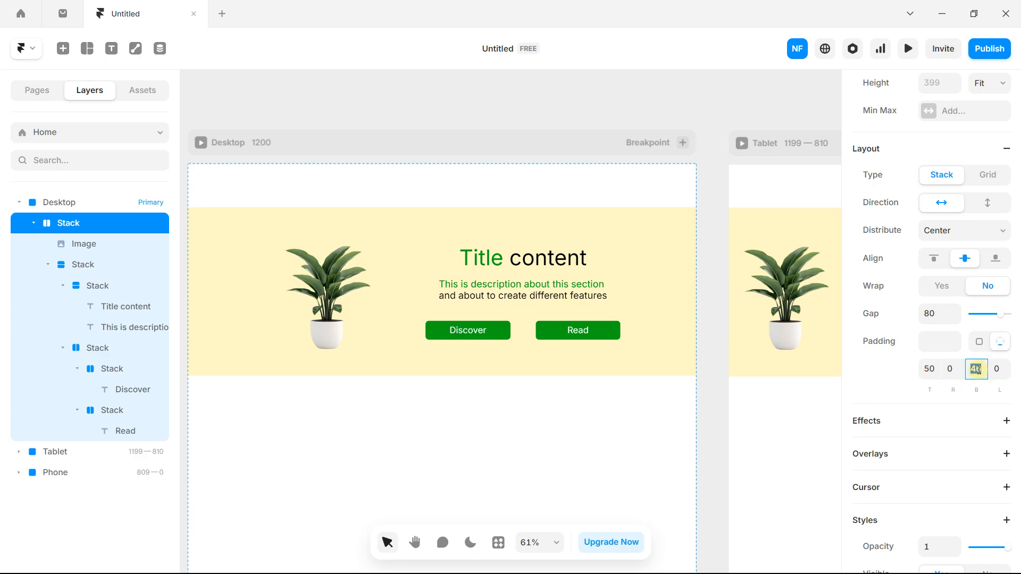
{"action": "type", "text": "5"}
- Change the Desktop breakpoint's height from fixed to Fit Content
{"action": "scroll", "coordinate": [635, 261], "scroll_direction": "down", "scroll_amount": 5}
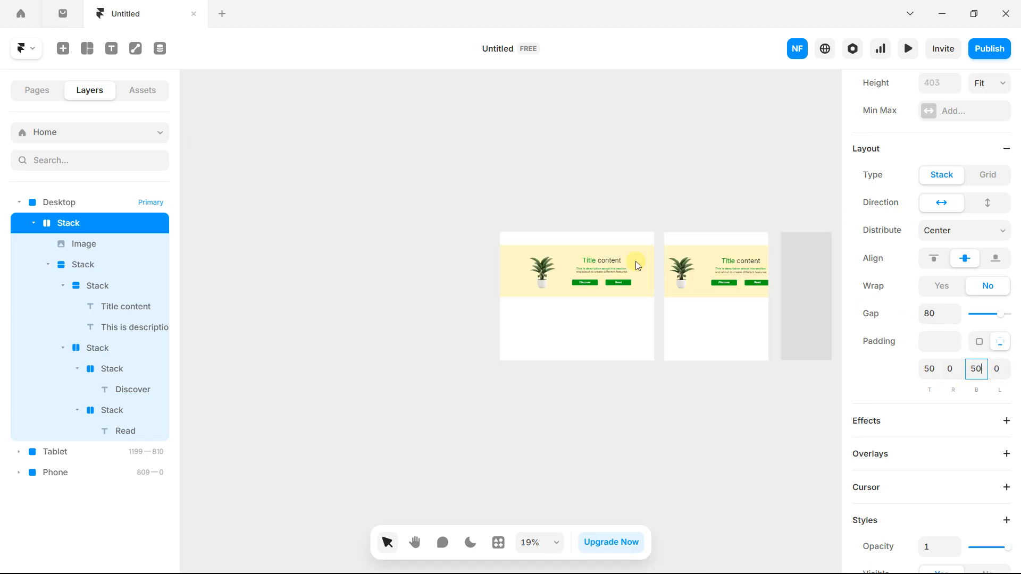
{"action": "left_click_drag", "start_coordinate": [621, 260], "coordinate": [453, 261]}
{"action": "scroll", "coordinate": [453, 264], "scroll_direction": "up", "scroll_amount": 3}
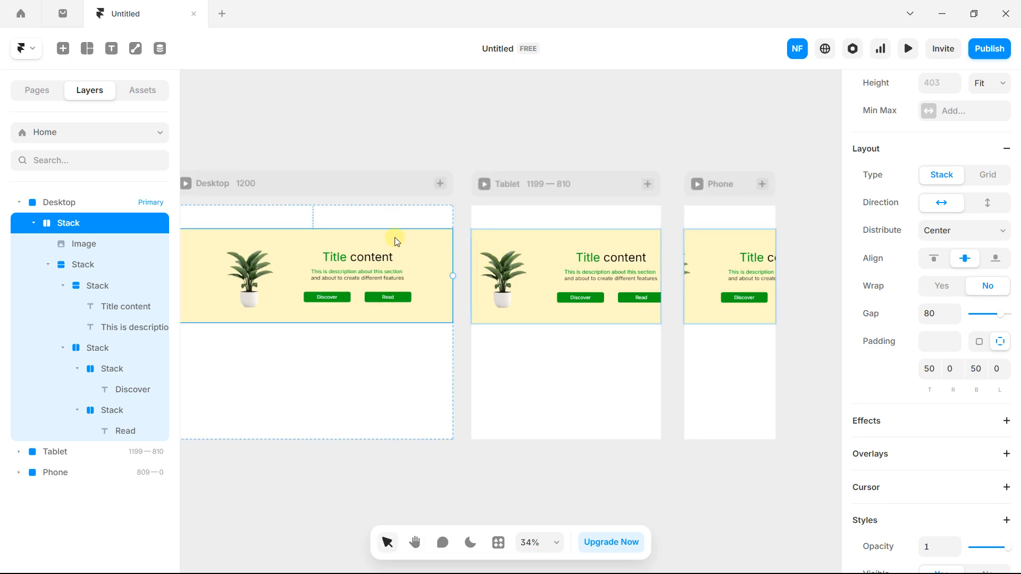
{"action": "left_click_drag", "start_coordinate": [394, 237], "coordinate": [419, 234]}
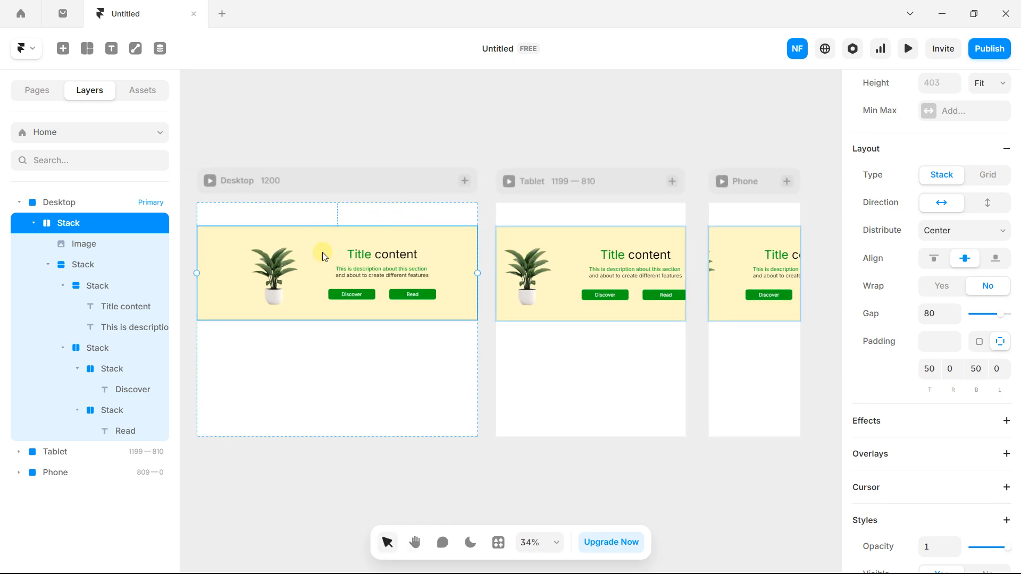
{"action": "left_click", "coordinate": [271, 182]}
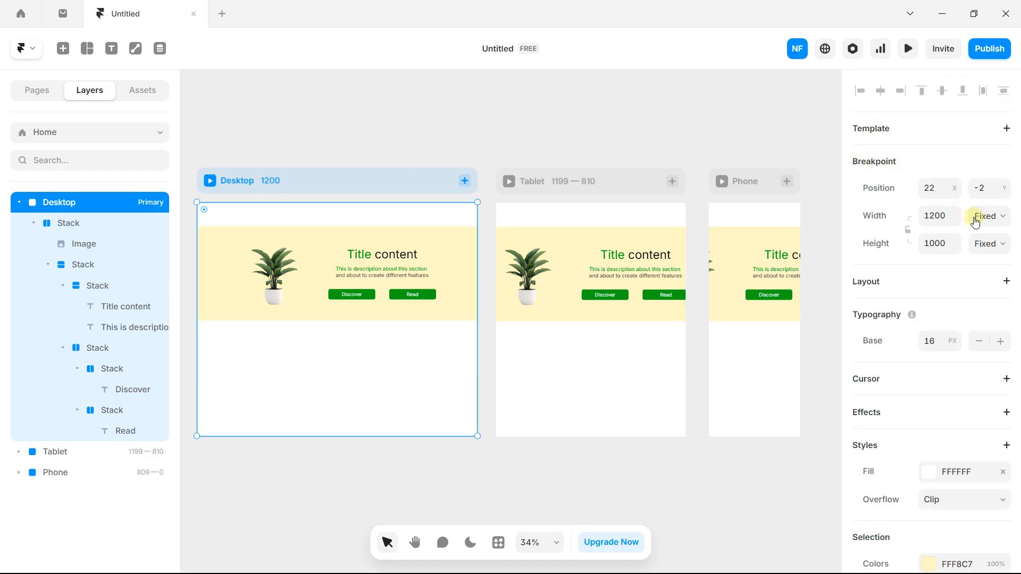
{"action": "left_click", "coordinate": [990, 242]}
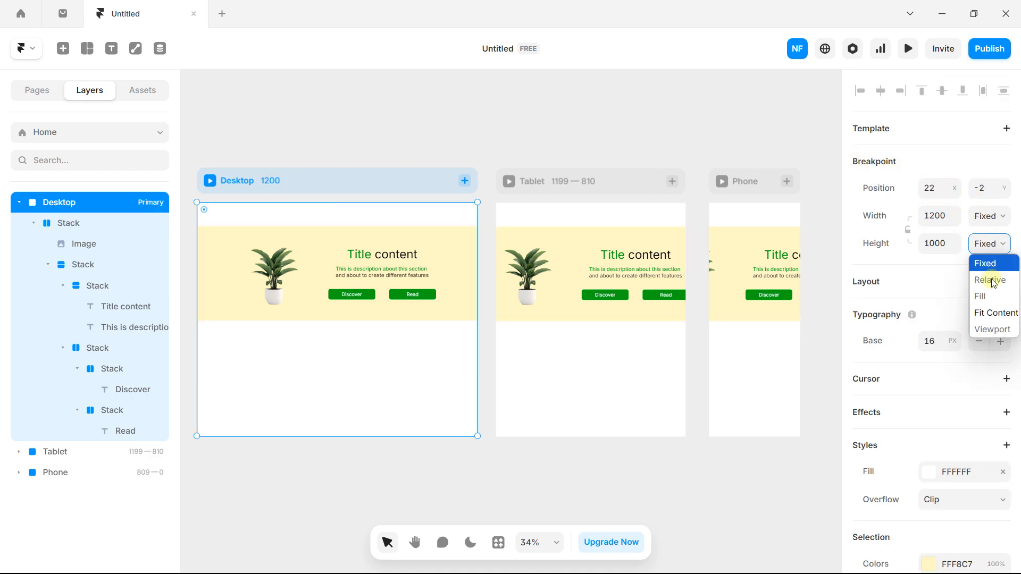
{"action": "left_click", "coordinate": [995, 310]}
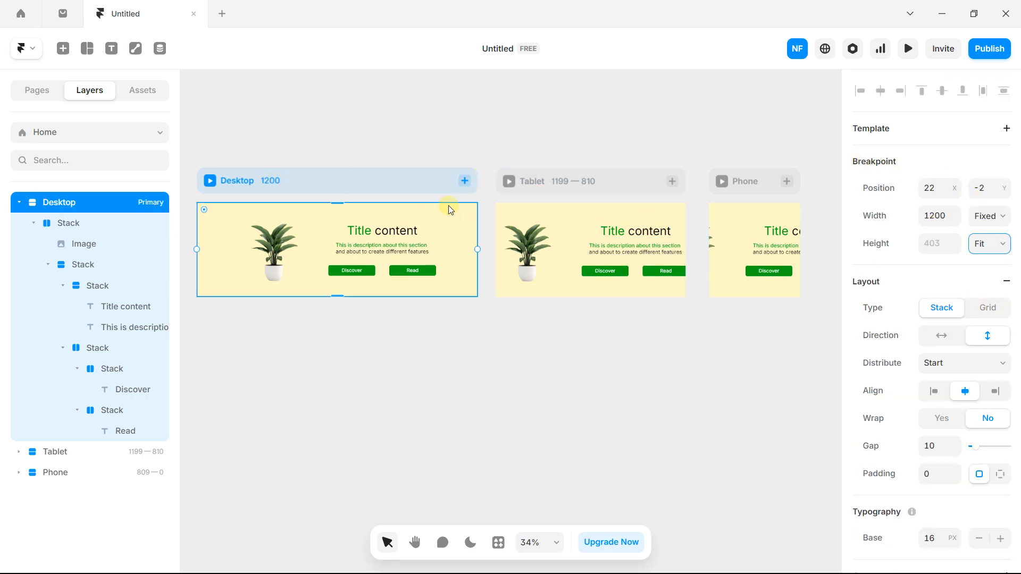
{"action": "left_click", "coordinate": [433, 113]}
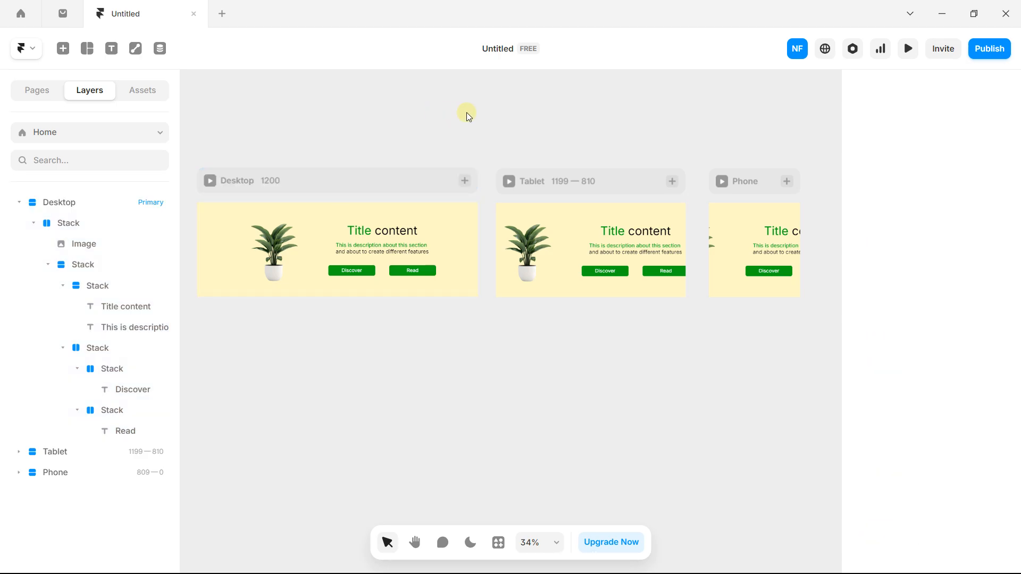
- Preview the page, widen the preview to 1425, and return to the canvas
{"action": "left_click", "coordinate": [908, 48]}
{"action": "left_click_drag", "start_coordinate": [927, 205], "coordinate": [1017, 205]}
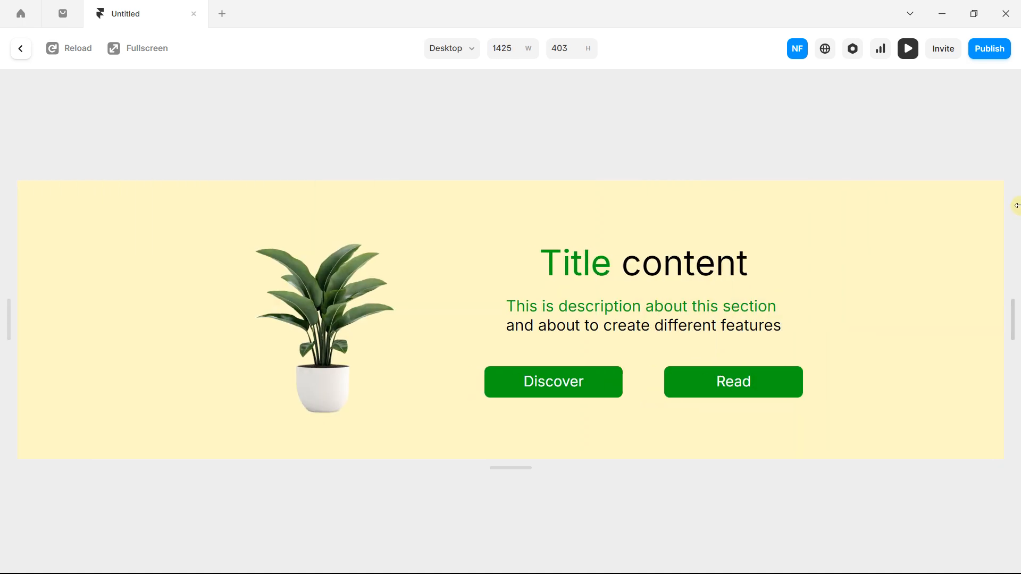
{"action": "left_click", "coordinate": [20, 52]}
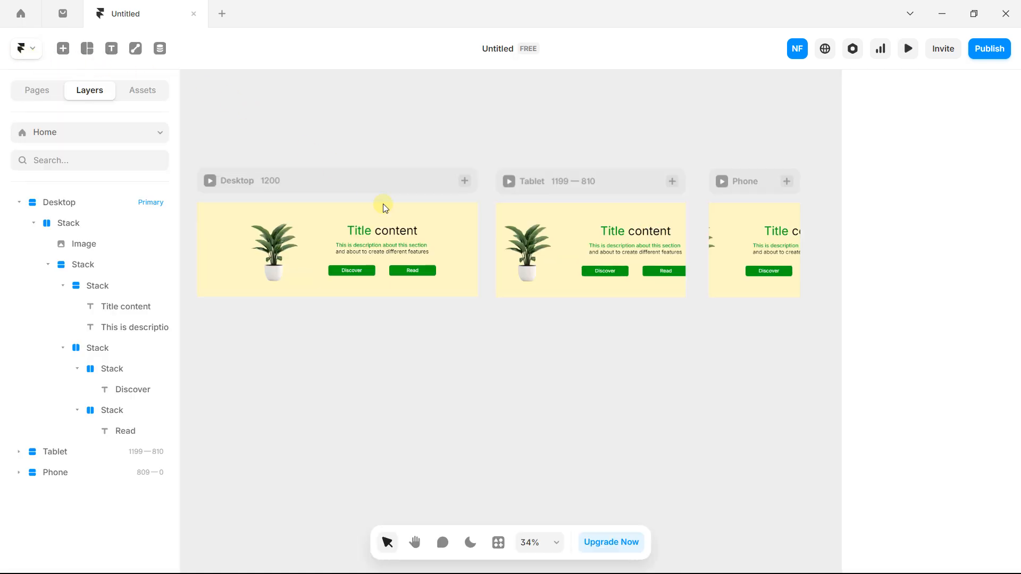
- Reduce the gap between the plant image and the text content in the Tablet's section stack
{"action": "scroll", "coordinate": [415, 234], "scroll_direction": "up", "scroll_amount": 1}
{"action": "left_click_drag", "start_coordinate": [282, 207], "coordinate": [408, 212]}
{"action": "left_click", "coordinate": [409, 211]}
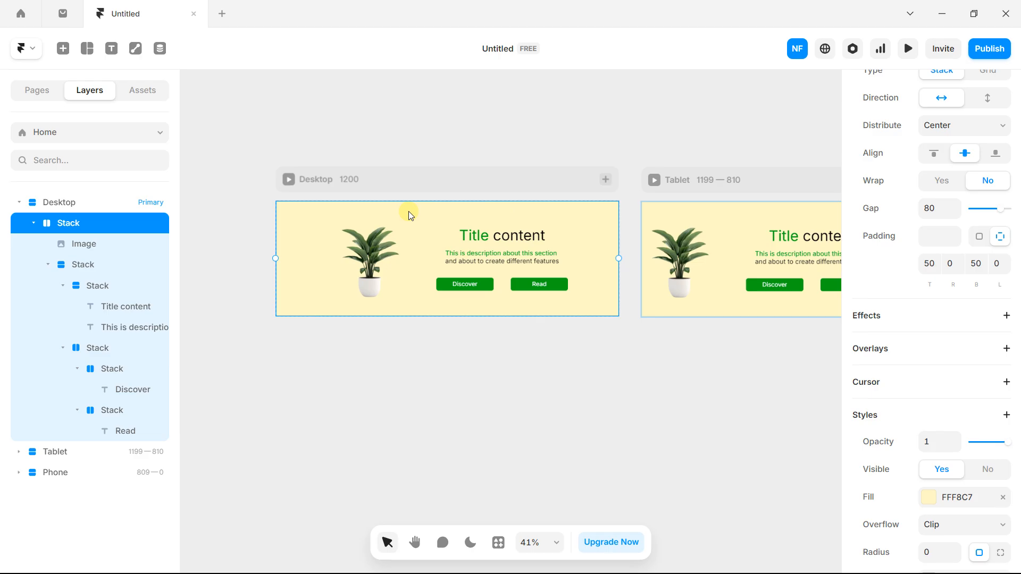
{"action": "left_click_drag", "start_coordinate": [548, 192], "coordinate": [307, 203]}
{"action": "scroll", "coordinate": [557, 228], "scroll_direction": "up", "scroll_amount": 1}
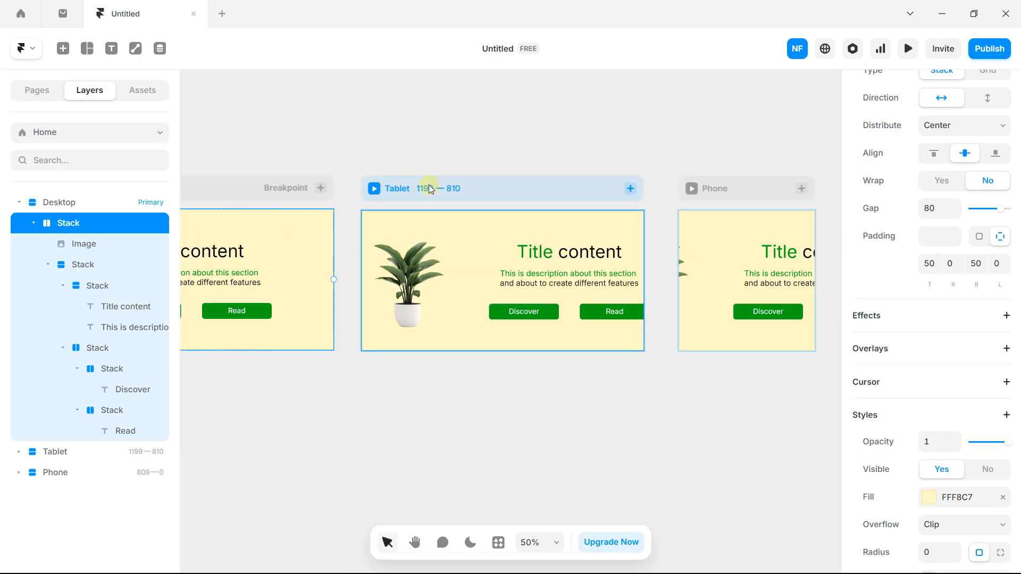
{"action": "left_click", "coordinate": [522, 240]}
{"action": "scroll", "coordinate": [519, 231], "scroll_direction": "up", "scroll_amount": 1}
{"action": "left_click", "coordinate": [490, 236]}
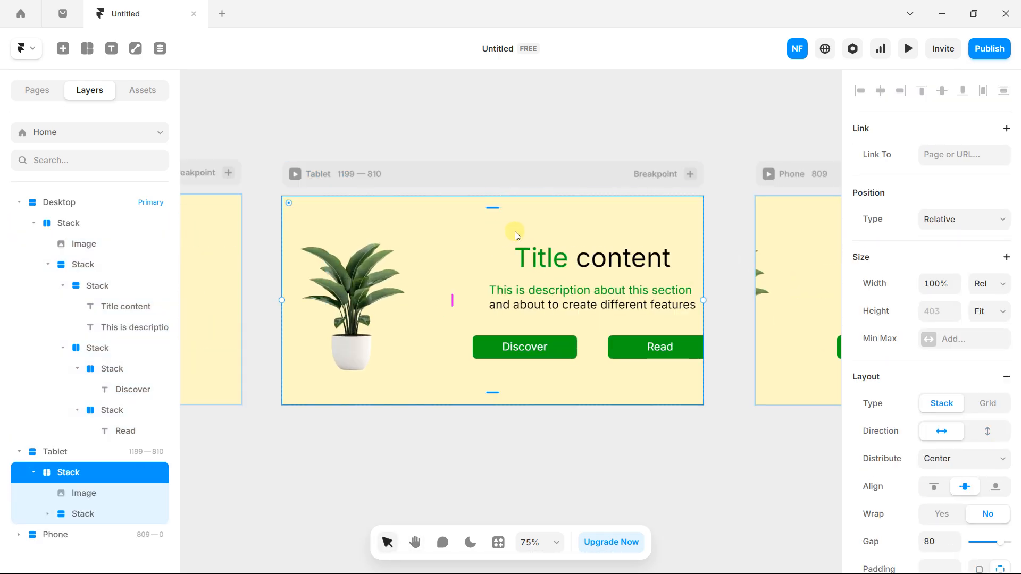
{"action": "left_click_drag", "start_coordinate": [451, 299], "coordinate": [412, 298]}
- Reduce the gap between the Discover and Read buttons in the Tablet layout to 40
{"action": "left_click", "coordinate": [565, 327]}
{"action": "left_click", "coordinate": [569, 346]}
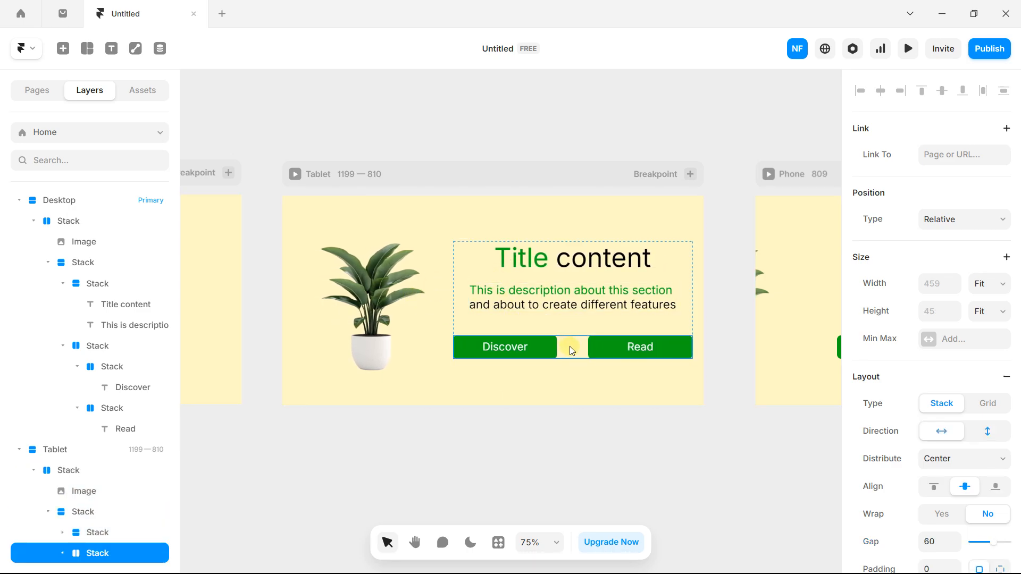
{"action": "left_click_drag", "start_coordinate": [576, 347], "coordinate": [563, 346]}
{"action": "right_click", "coordinate": [563, 346]}
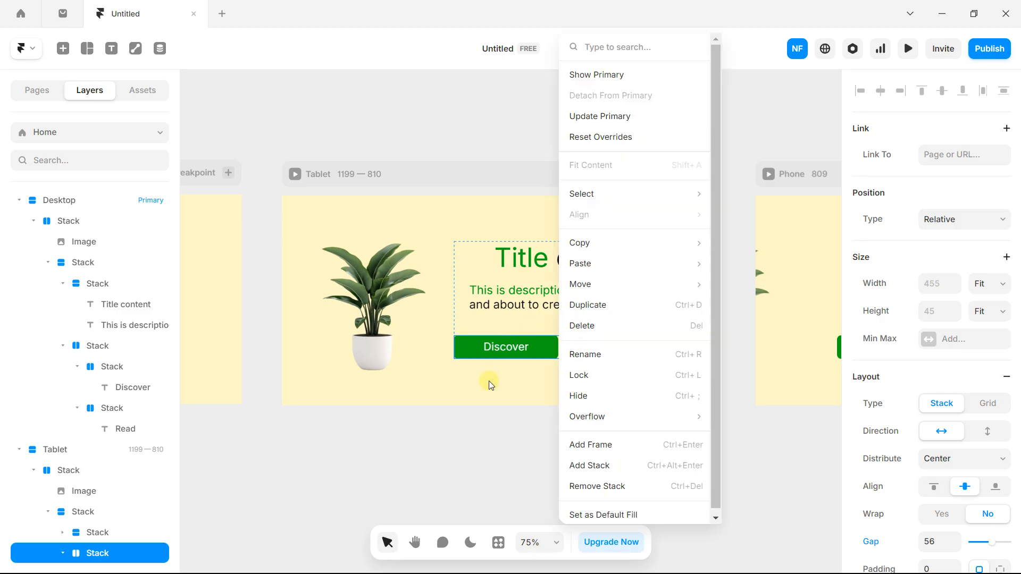
{"action": "left_click", "coordinate": [487, 398]}
{"action": "scroll", "coordinate": [583, 345], "scroll_direction": "up", "scroll_amount": 10}
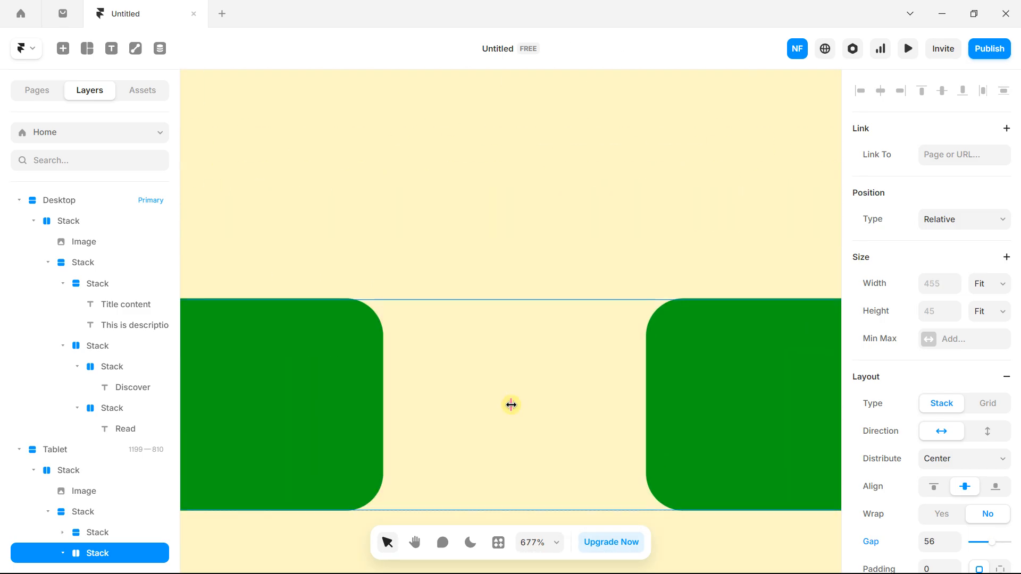
{"action": "left_click_drag", "start_coordinate": [511, 405], "coordinate": [386, 392]}
{"action": "right_click", "coordinate": [442, 399]}
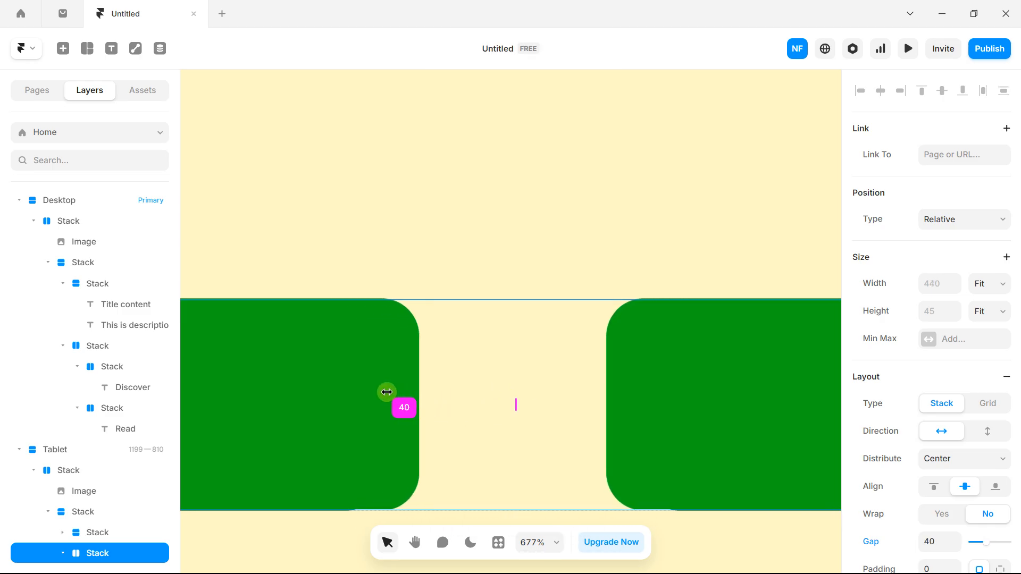
- Switch the Phone's section stack to vertical direction, placing the plant image above the text content
{"action": "scroll", "coordinate": [439, 347], "scroll_direction": "down", "scroll_amount": 15}
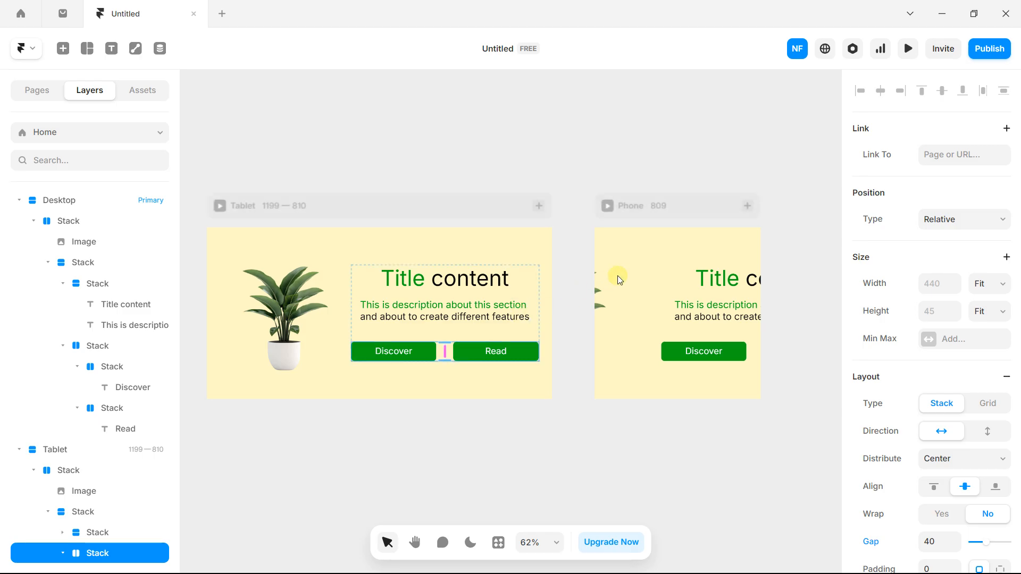
{"action": "scroll", "coordinate": [620, 280], "scroll_direction": "right", "scroll_amount": 5}
{"action": "left_click", "coordinate": [491, 206]}
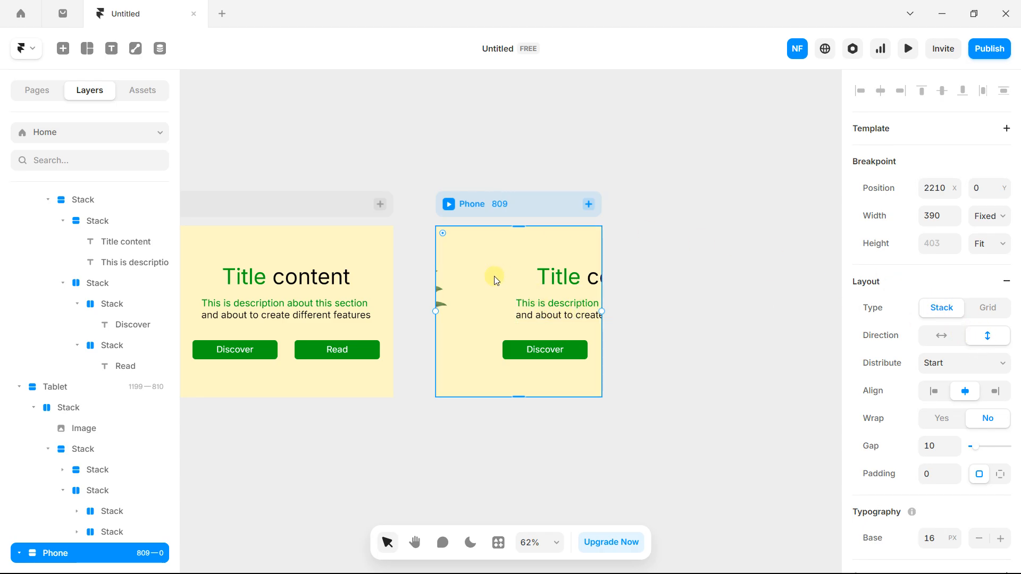
{"action": "left_click", "coordinate": [418, 231]}
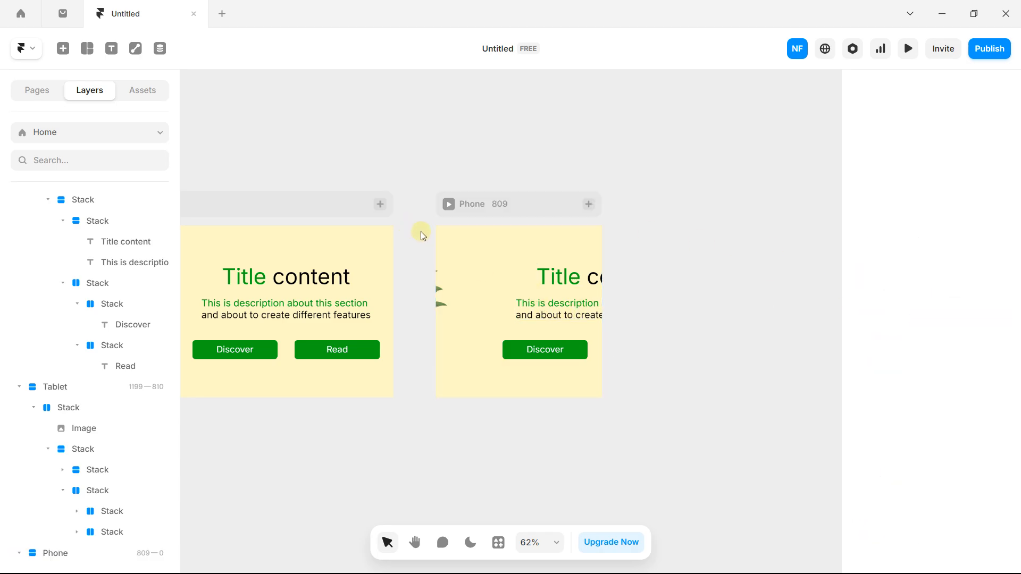
{"action": "left_click", "coordinate": [492, 257]}
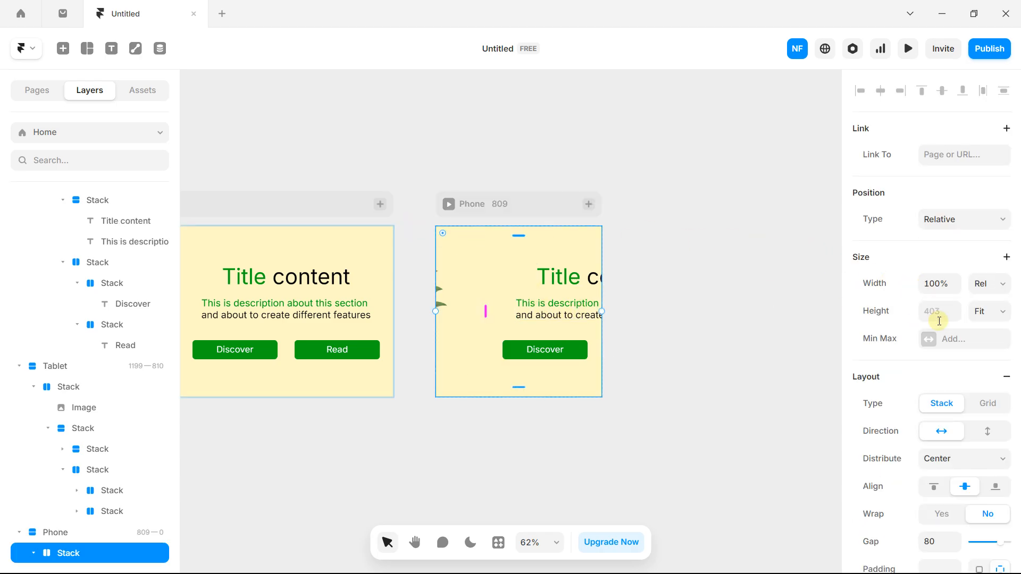
{"action": "scroll", "coordinate": [936, 320], "scroll_direction": "down", "scroll_amount": 1}
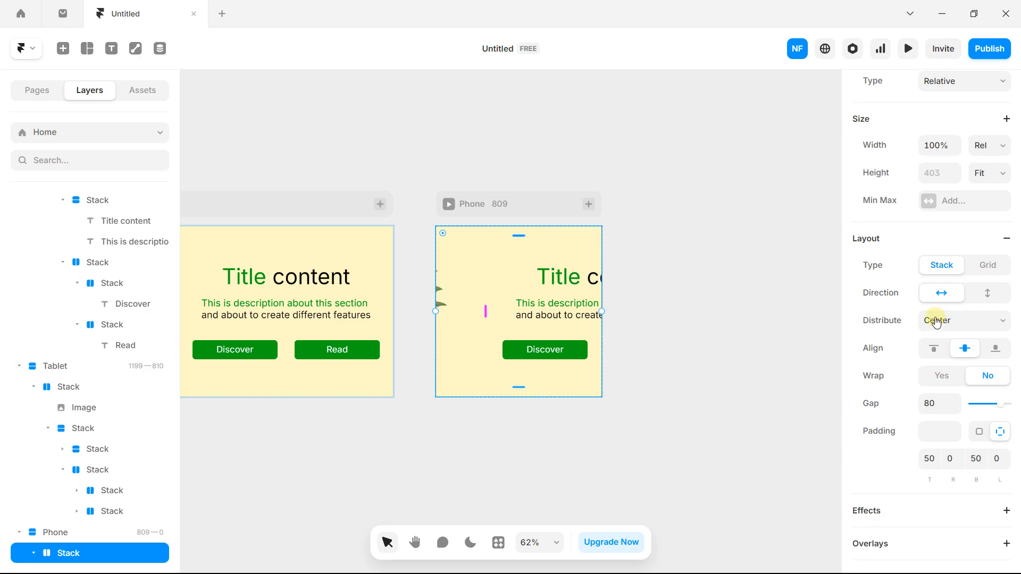
{"action": "left_click", "coordinate": [993, 294]}
- Stack the Phone layout's Discover and Read buttons vertically
{"action": "scroll", "coordinate": [688, 271], "scroll_direction": "down", "scroll_amount": 3}
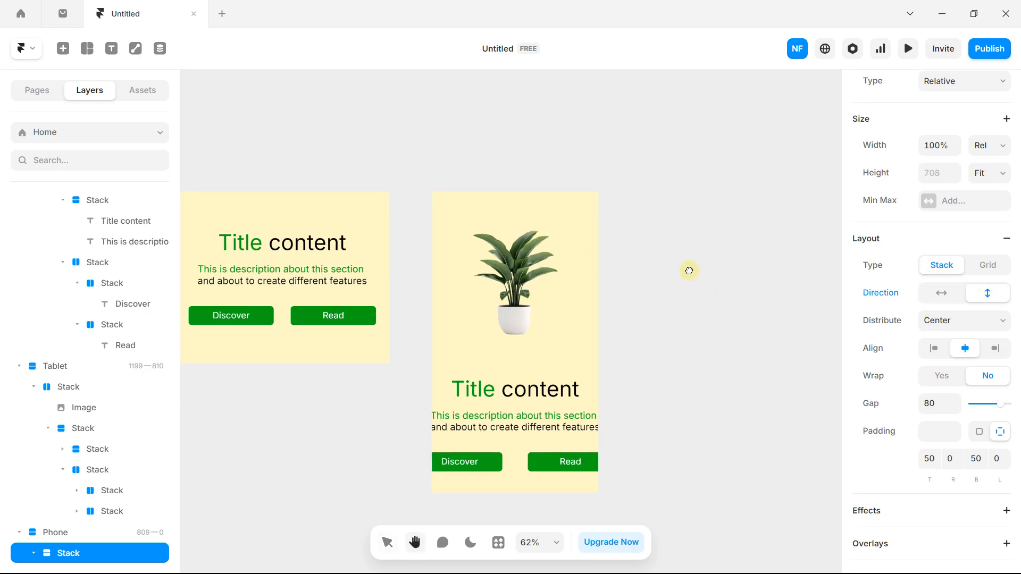
{"action": "left_click", "coordinate": [512, 422]}
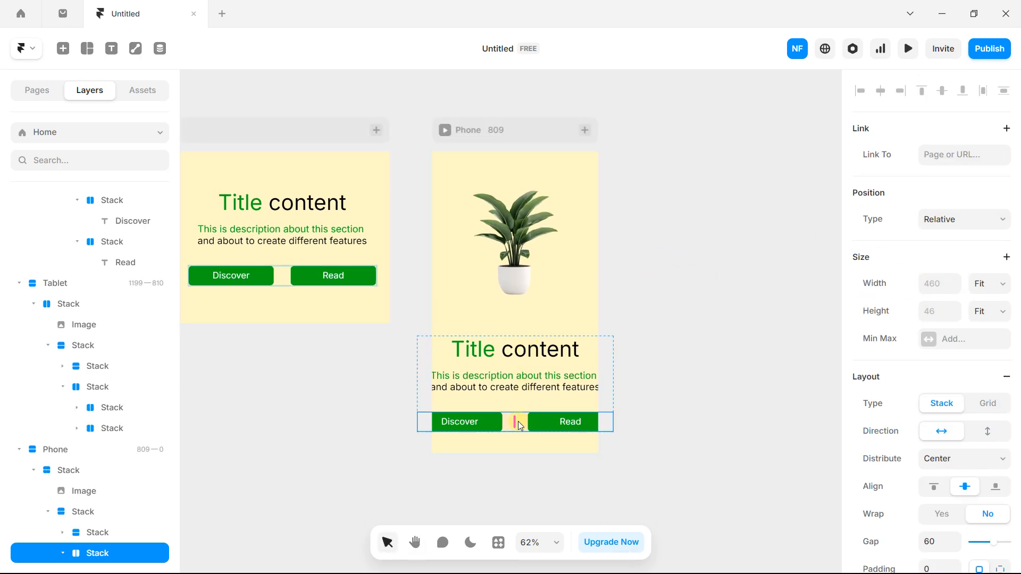
{"action": "scroll", "coordinate": [993, 349], "scroll_direction": "down", "scroll_amount": 1}
{"action": "left_click", "coordinate": [987, 362]}
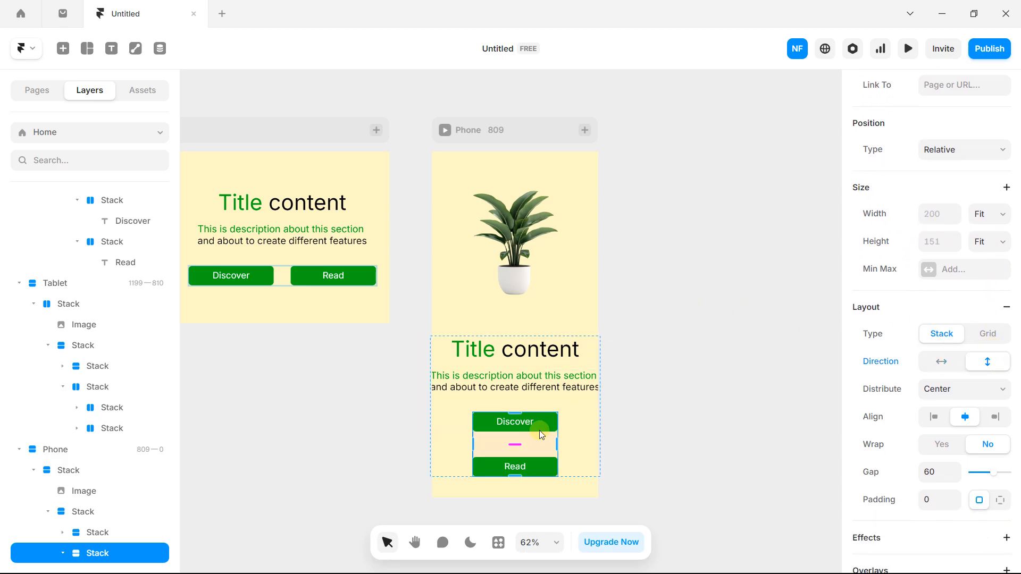
- Reduce the vertical gap between the Phone layout's Discover and Read buttons to 38
{"action": "scroll", "coordinate": [533, 455], "scroll_direction": "up", "scroll_amount": 10}
{"action": "scroll", "coordinate": [511, 330], "scroll_direction": "down", "scroll_amount": 2}
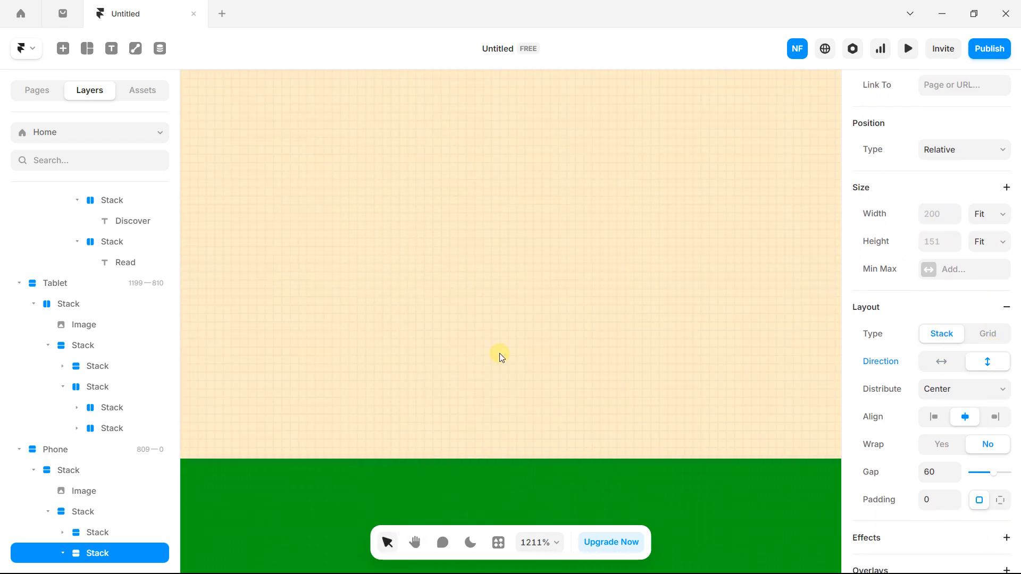
{"action": "scroll", "coordinate": [549, 294], "scroll_direction": "up", "scroll_amount": 2}
{"action": "scroll", "coordinate": [549, 294], "scroll_direction": "down", "scroll_amount": 5}
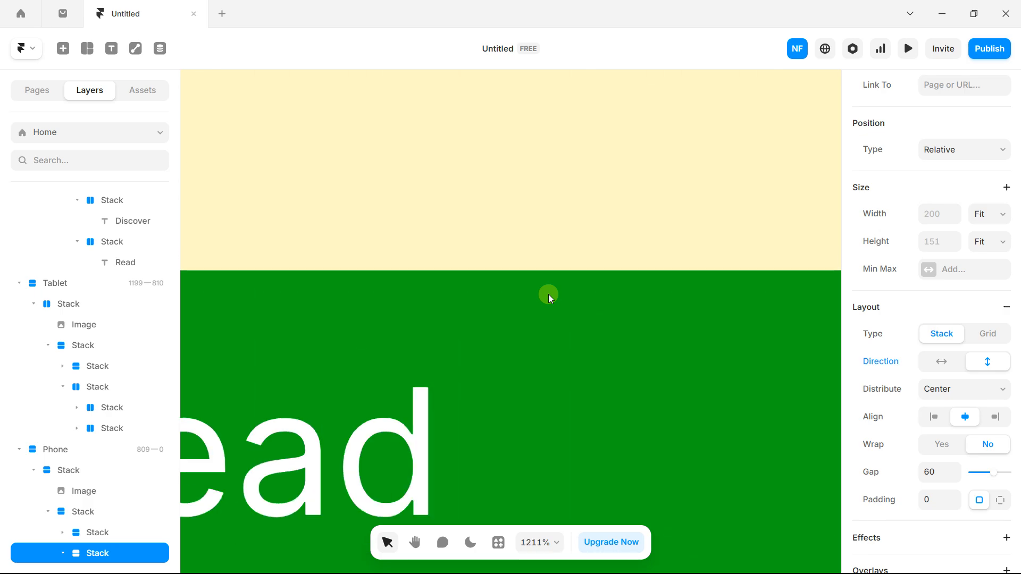
{"action": "scroll", "coordinate": [519, 321], "scroll_direction": "down", "scroll_amount": 1}
{"action": "scroll", "coordinate": [440, 142], "scroll_direction": "up", "scroll_amount": 1}
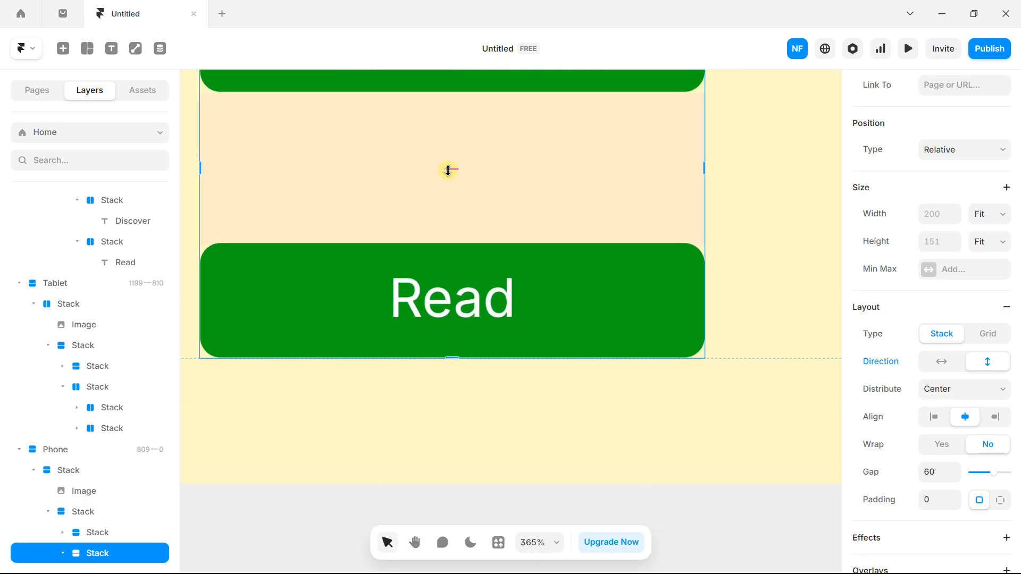
{"action": "left_click_drag", "start_coordinate": [448, 170], "coordinate": [452, 114]}
{"action": "scroll", "coordinate": [481, 201], "scroll_direction": "down", "scroll_amount": 5}
{"action": "scroll", "coordinate": [391, 267], "scroll_direction": "up", "scroll_amount": 3}
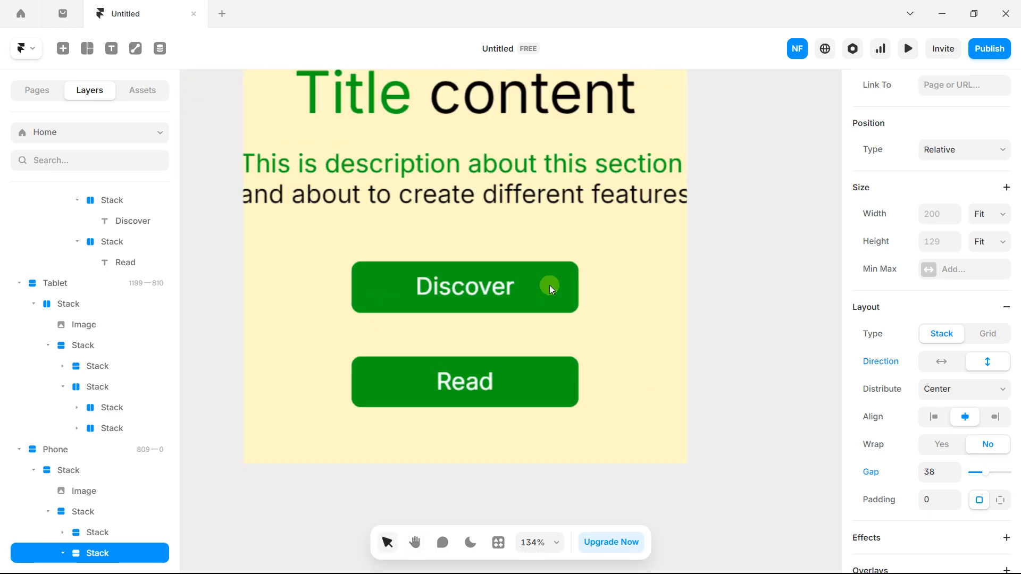
- Reduce the vertical gap between the Discover and Read buttons in the Phone layout to 30
{"action": "left_click_drag", "start_coordinate": [470, 335], "coordinate": [476, 325]}
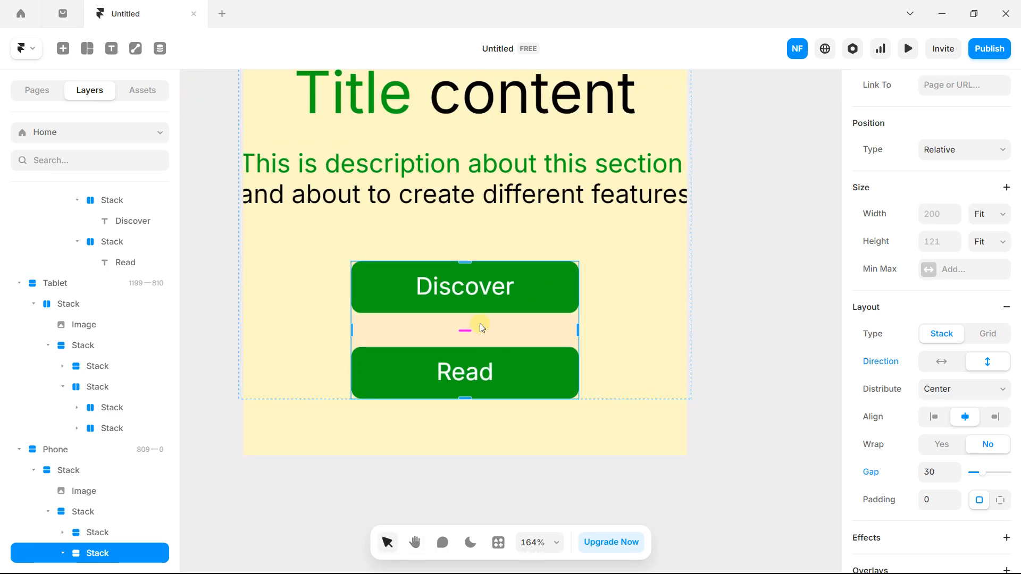
{"action": "scroll", "coordinate": [481, 323], "scroll_direction": "down", "scroll_amount": 5}
{"action": "scroll", "coordinate": [481, 319], "scroll_direction": "down", "scroll_amount": 5}
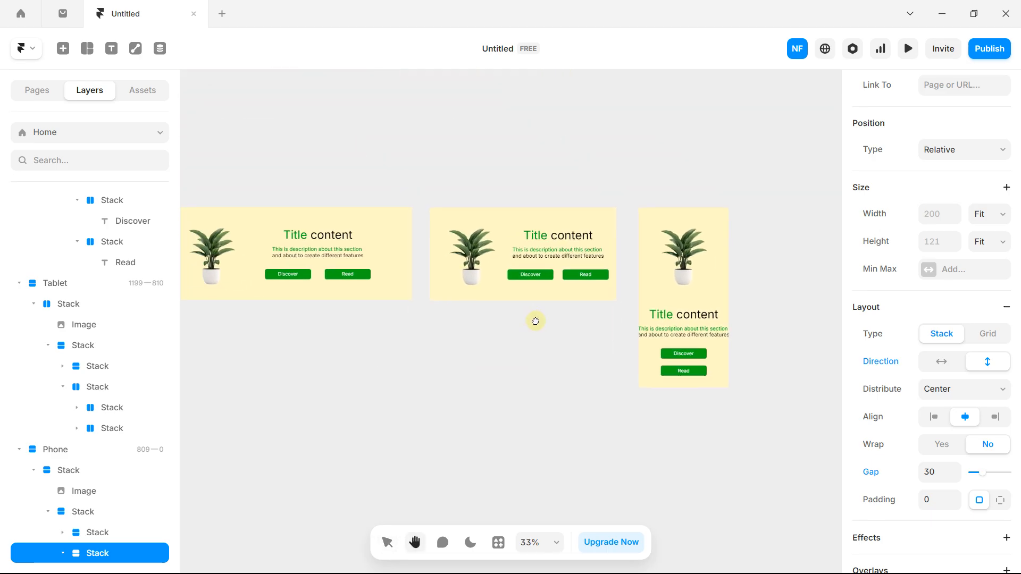
- Check the Desktop title's text settings and set the Desktop breakpoint's base typography size to 18 px
{"action": "left_click", "coordinate": [367, 254]}
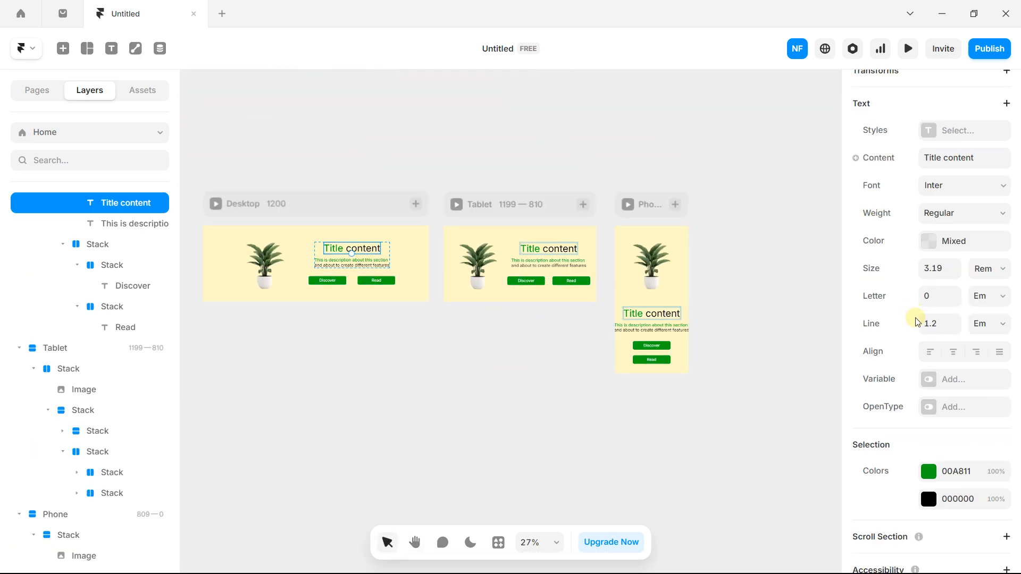
{"action": "scroll", "coordinate": [936, 336], "scroll_direction": "down", "scroll_amount": 2}
{"action": "scroll", "coordinate": [943, 332], "scroll_direction": "up", "scroll_amount": 3}
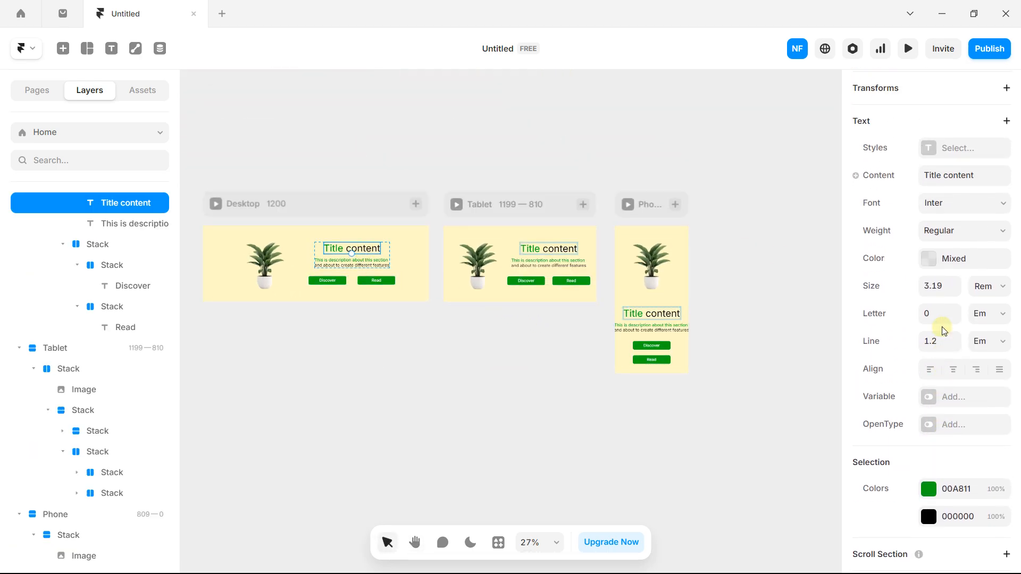
{"action": "left_click", "coordinate": [270, 206]}
{"action": "scroll", "coordinate": [957, 282], "scroll_direction": "down", "scroll_amount": 2}
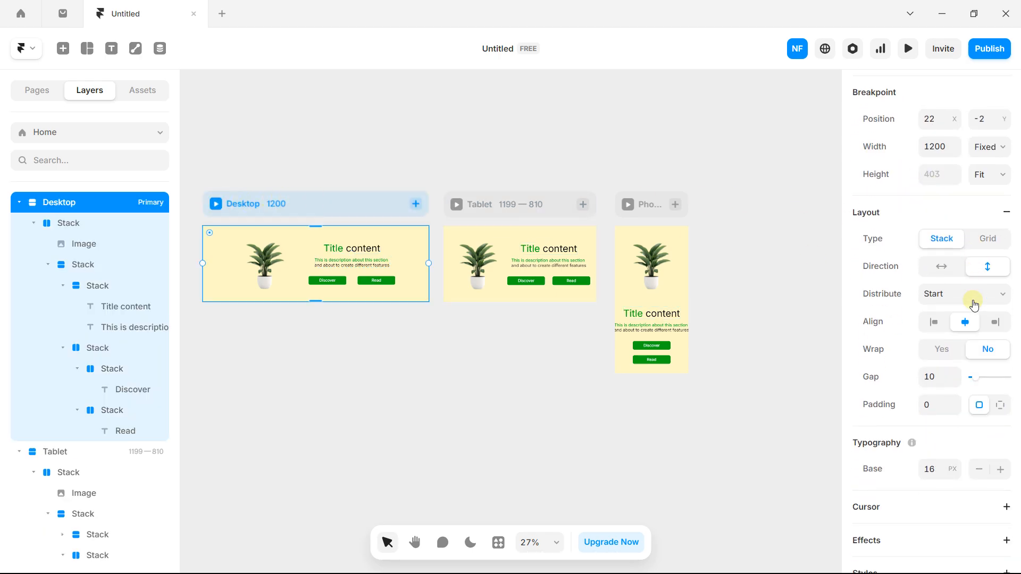
{"action": "scroll", "coordinate": [949, 308], "scroll_direction": "down", "scroll_amount": 3}
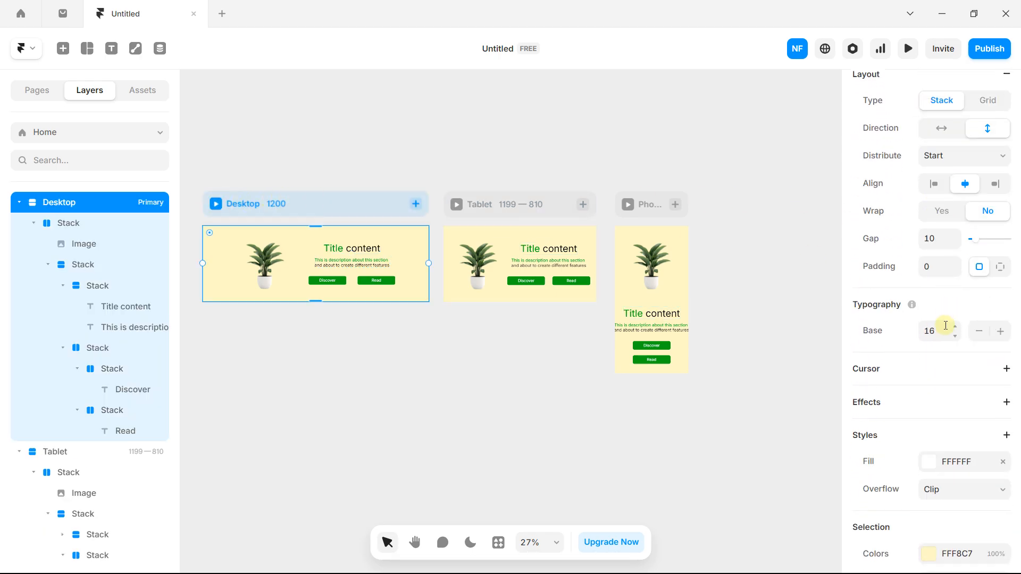
{"action": "left_click", "coordinate": [955, 336]}
{"action": "left_click", "coordinate": [956, 336]}
{"action": "left_click", "coordinate": [954, 328]}
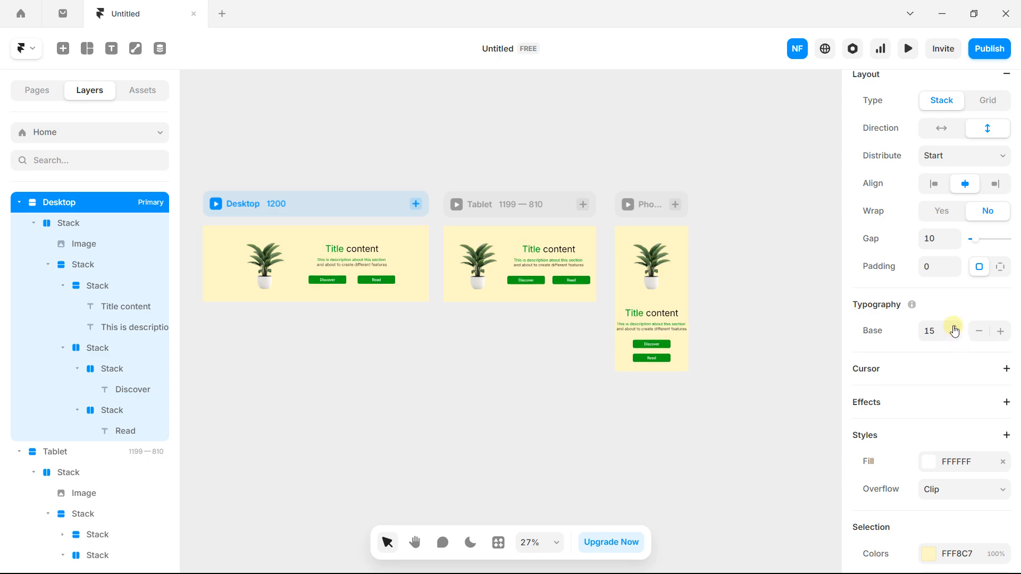
{"action": "left_click", "coordinate": [954, 328]}
{"action": "left_click", "coordinate": [955, 327]}
{"action": "left_click", "coordinate": [955, 327]}
{"action": "scroll", "coordinate": [364, 274], "scroll_direction": "up", "scroll_amount": 1}
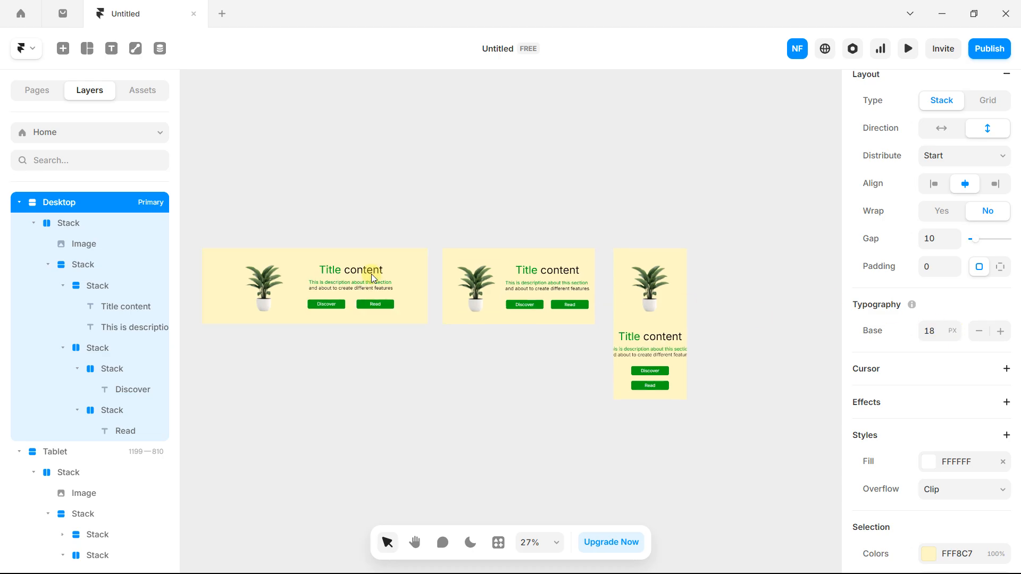
{"action": "scroll", "coordinate": [376, 301], "scroll_direction": "up", "scroll_amount": 10}
{"action": "scroll", "coordinate": [376, 302], "scroll_direction": "down", "scroll_amount": 12}
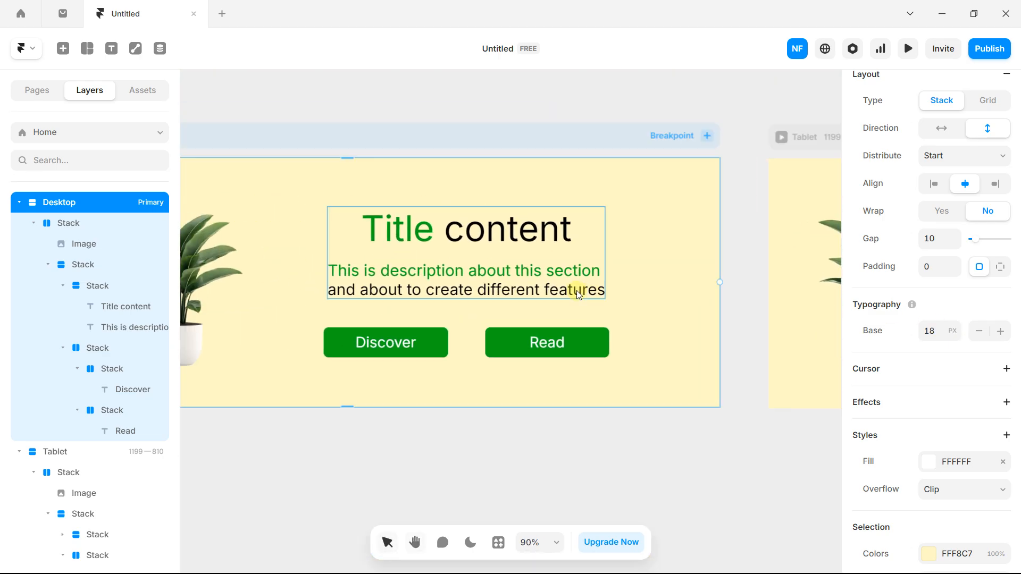
- Set the Tablet breakpoint's base typography size to 16 px
{"action": "key", "text": "space"}
{"action": "left_click_drag", "start_coordinate": [599, 270], "coordinate": [246, 273]}
{"action": "left_click", "coordinate": [380, 178]}
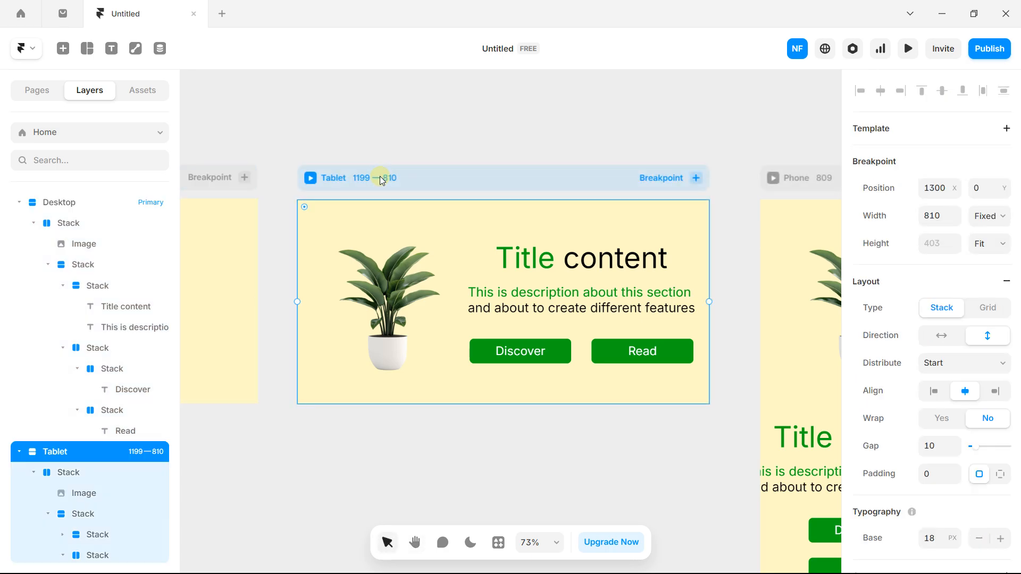
{"action": "scroll", "coordinate": [957, 419], "scroll_direction": "down", "scroll_amount": 2}
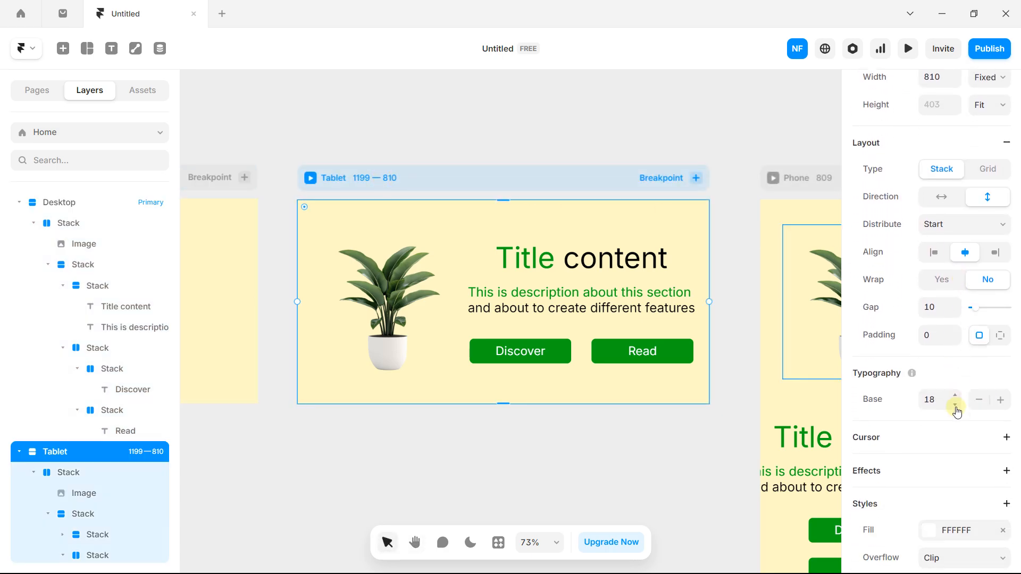
{"action": "left_click", "coordinate": [956, 407]}
{"action": "left_click", "coordinate": [956, 408]}
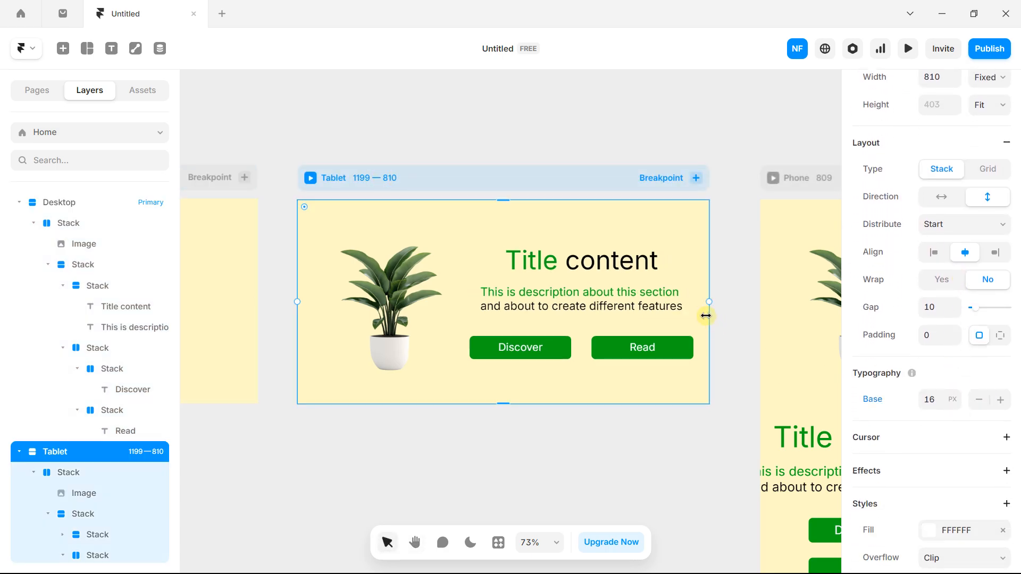
- Set the Phone breakpoint's base typography size to 12 px
{"action": "scroll", "coordinate": [701, 314], "scroll_direction": "right", "scroll_amount": 5}
{"action": "left_click", "coordinate": [570, 168]}
{"action": "scroll", "coordinate": [930, 323], "scroll_direction": "down", "scroll_amount": 6}
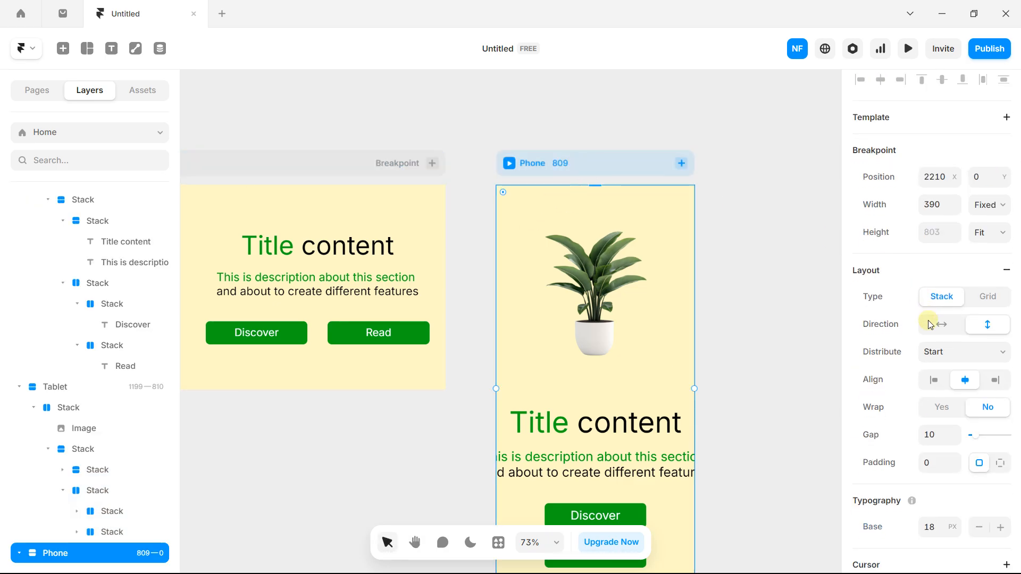
{"action": "left_click", "coordinate": [957, 337]}
{"action": "left_click", "coordinate": [957, 336]}
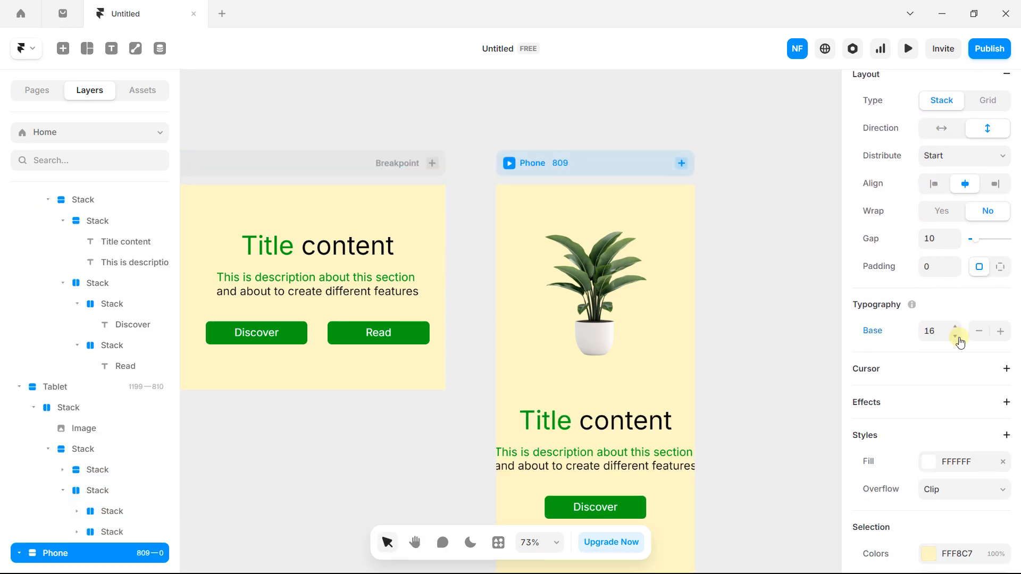
{"action": "left_click", "coordinate": [957, 337]}
{"action": "left_click", "coordinate": [957, 337]}
{"action": "left_click", "coordinate": [956, 337]}
{"action": "left_click", "coordinate": [957, 336]}
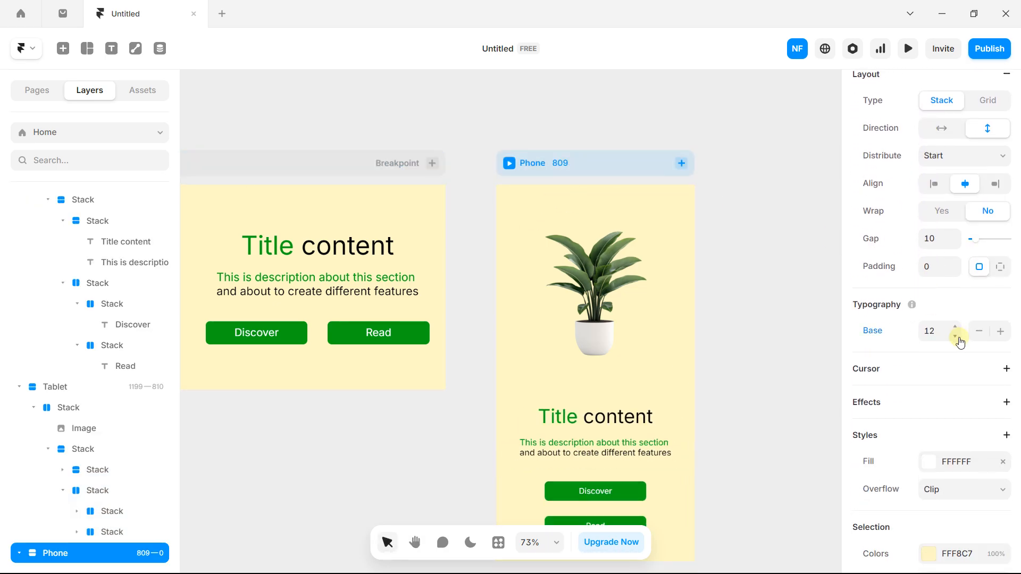
{"action": "scroll", "coordinate": [695, 319], "scroll_direction": "down", "scroll_amount": 2}
{"action": "scroll", "coordinate": [691, 273], "scroll_direction": "down", "scroll_amount": 5}
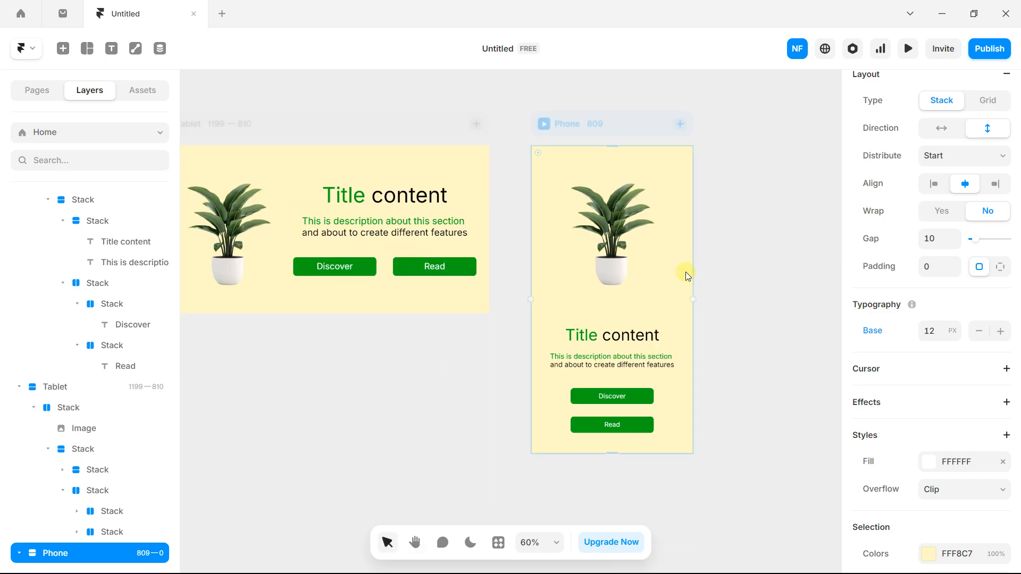
- Preview the page, narrow the preview to 320 wide, widen it to 1425, and return to the canvas
{"action": "left_click_drag", "start_coordinate": [443, 347], "coordinate": [552, 358]}
{"action": "scroll", "coordinate": [551, 357], "scroll_direction": "down", "scroll_amount": 3}
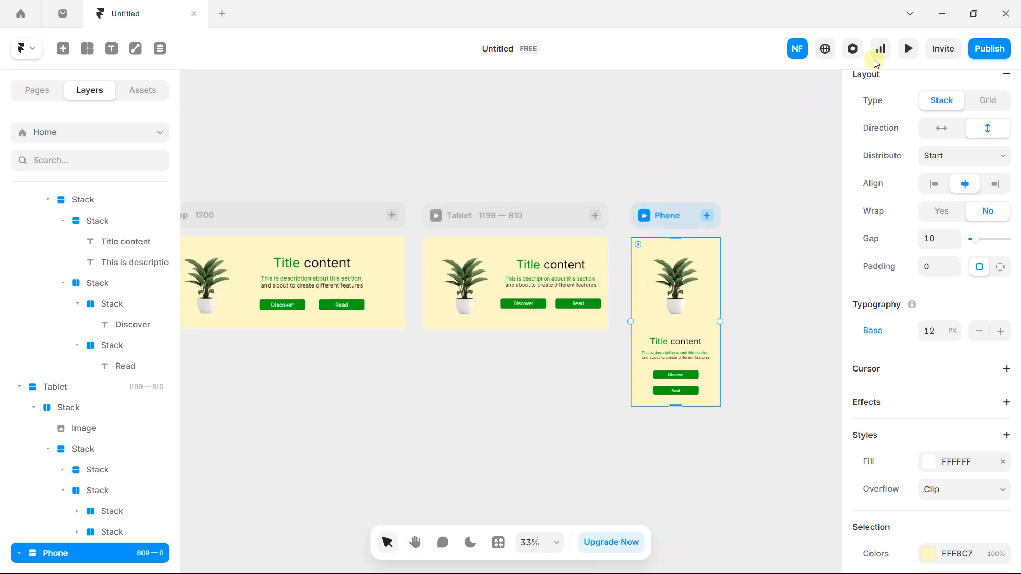
{"action": "left_click", "coordinate": [906, 49]}
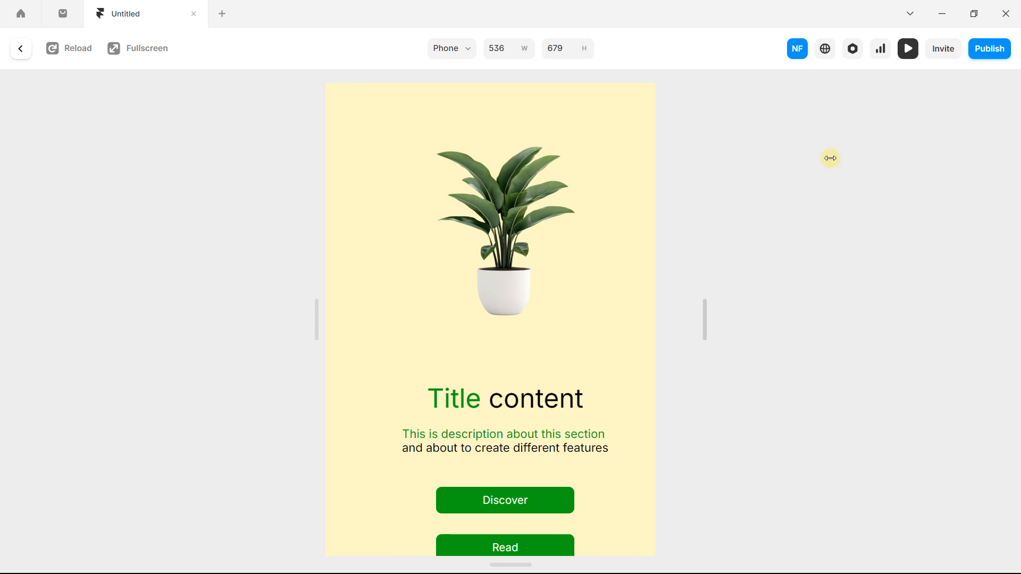
{"action": "left_click_drag", "start_coordinate": [830, 158], "coordinate": [584, 191]}
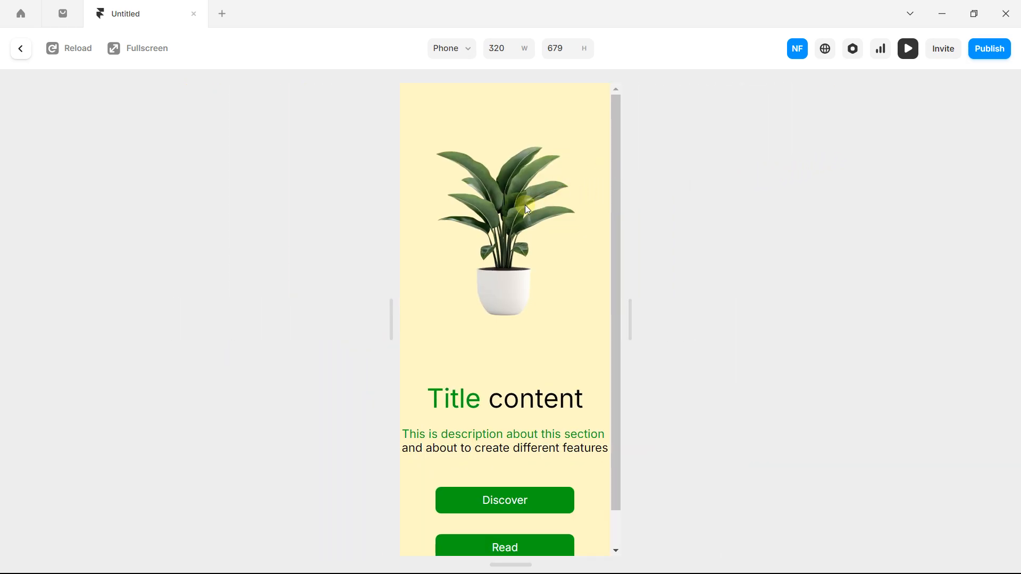
{"action": "scroll", "coordinate": [526, 208], "scroll_direction": "down", "scroll_amount": 1}
{"action": "left_click_drag", "start_coordinate": [632, 287], "coordinate": [1010, 245]}
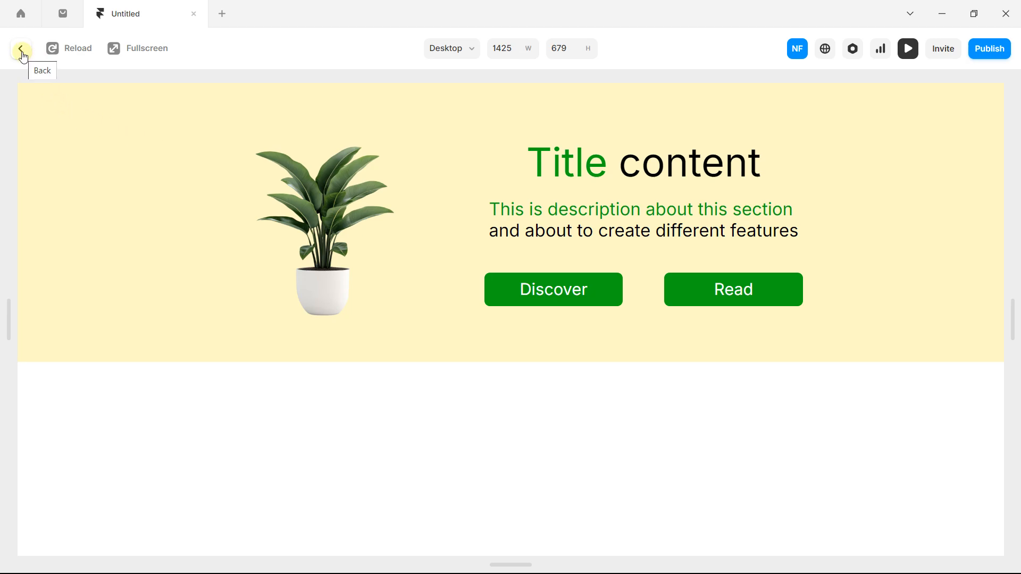
{"action": "left_click", "coordinate": [23, 57]}
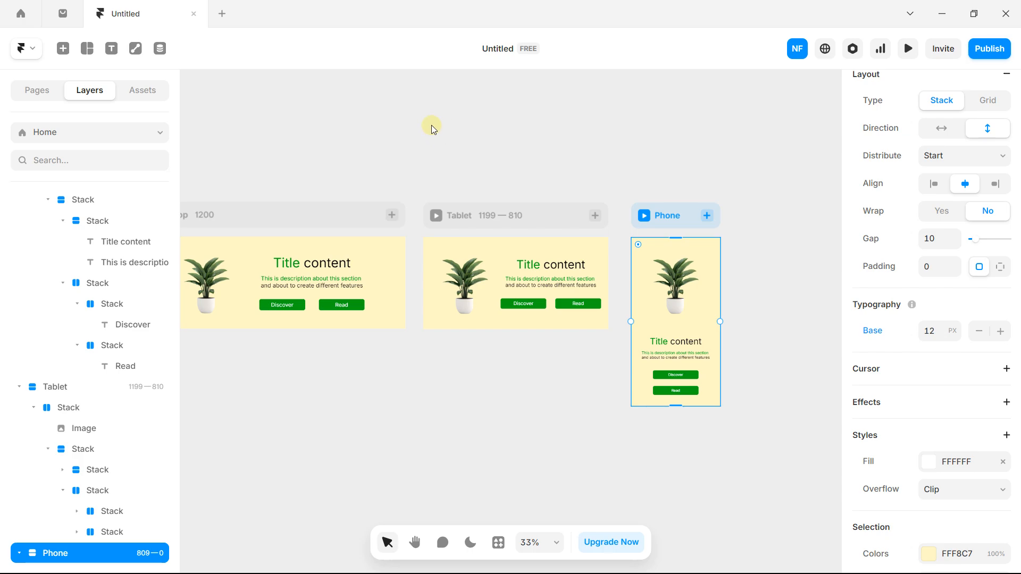
- Review the Desktop title's text size unit and the base typography settings of the Desktop and Tablet breakpoints
{"action": "left_click", "coordinate": [455, 121]}
{"action": "scroll", "coordinate": [486, 149], "scroll_direction": "down", "scroll_amount": 2}
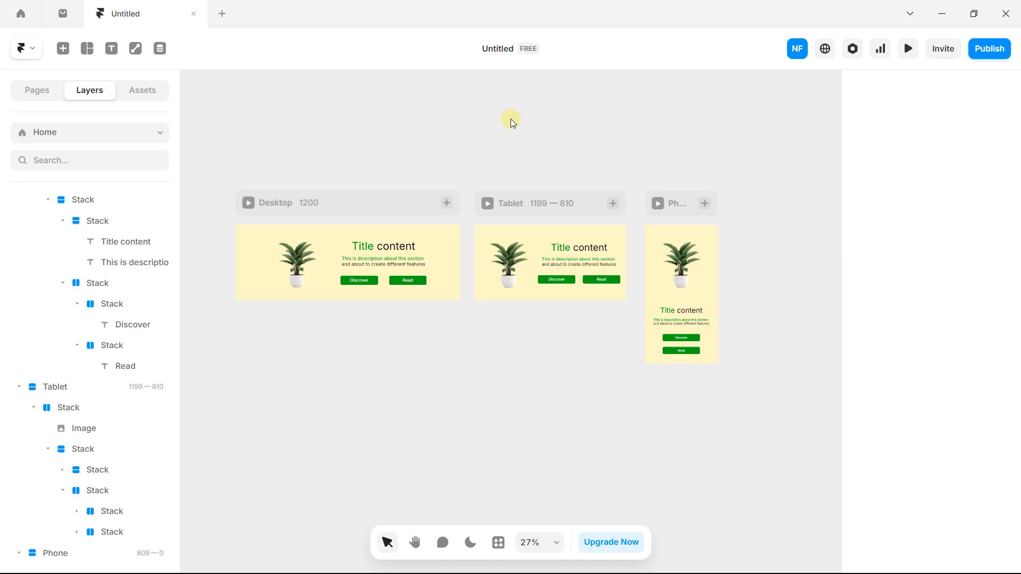
{"action": "scroll", "coordinate": [500, 219], "scroll_direction": "up", "scroll_amount": 2}
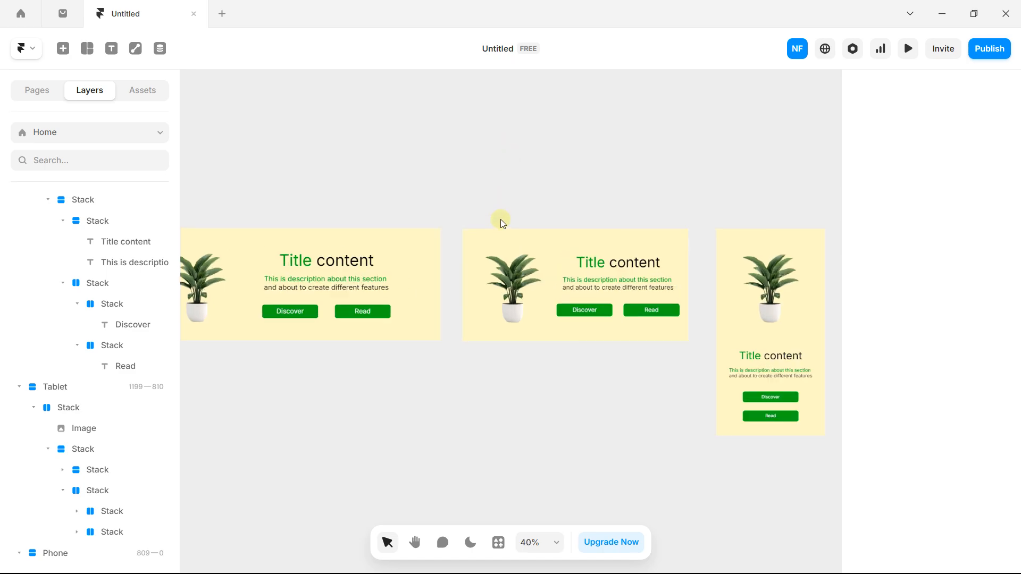
{"action": "left_click_drag", "start_coordinate": [298, 166], "coordinate": [374, 141]}
{"action": "scroll", "coordinate": [372, 138], "scroll_direction": "down", "scroll_amount": 1}
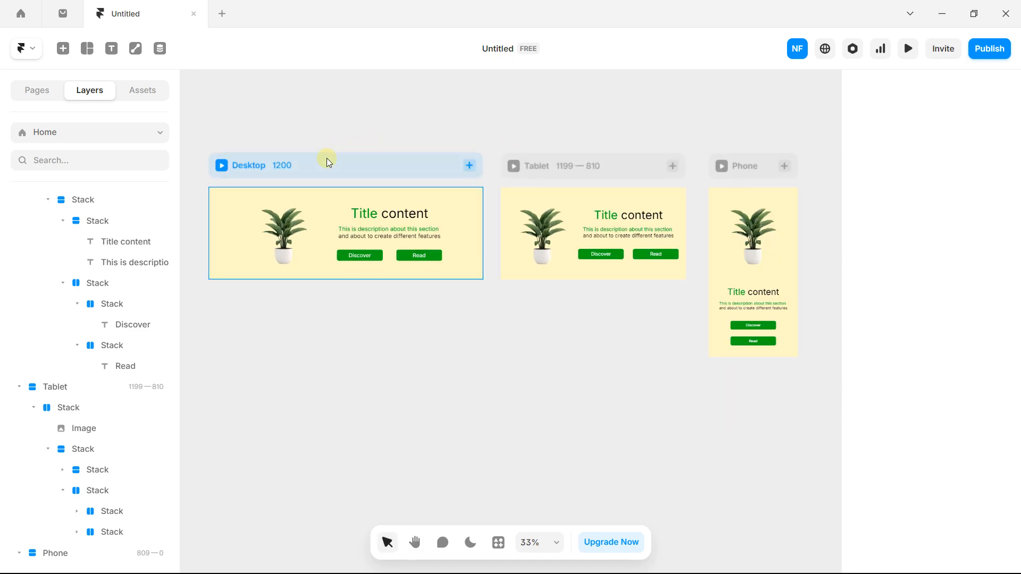
{"action": "left_click", "coordinate": [358, 213]}
{"action": "scroll", "coordinate": [951, 249], "scroll_direction": "down", "scroll_amount": 1}
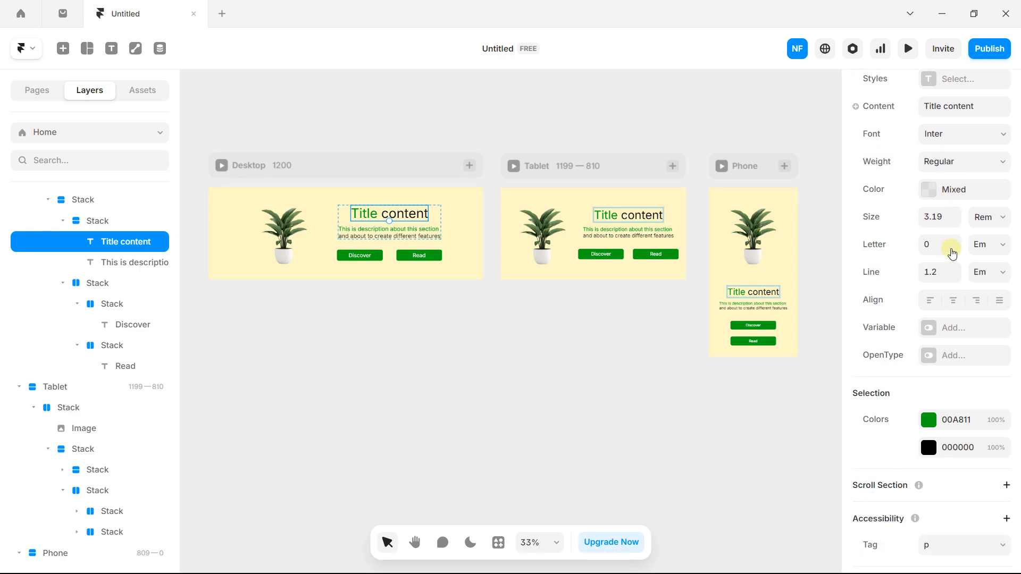
{"action": "scroll", "coordinate": [952, 228], "scroll_direction": "down", "scroll_amount": 2}
{"action": "scroll", "coordinate": [952, 227], "scroll_direction": "up", "scroll_amount": 6}
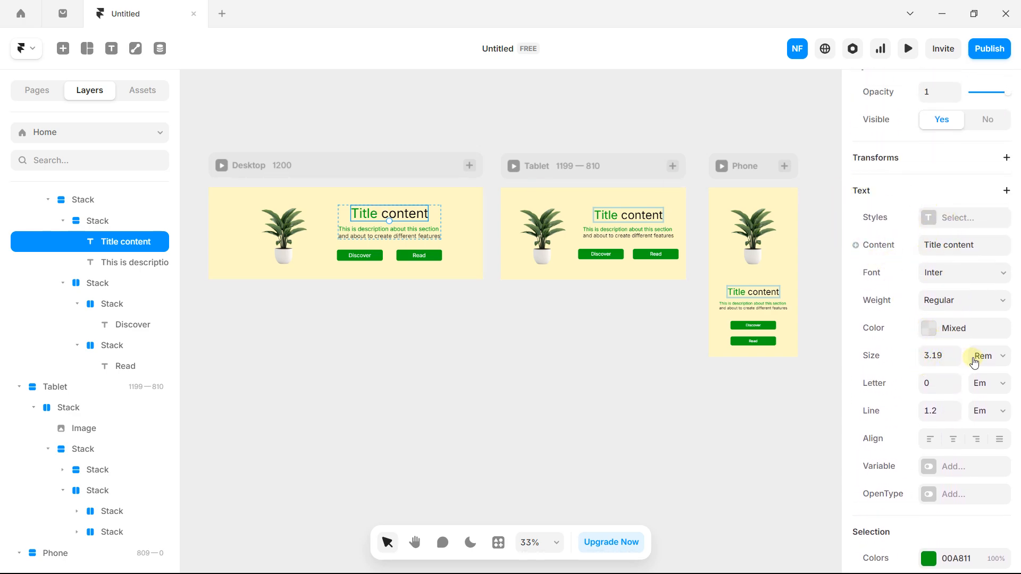
{"action": "left_click", "coordinate": [281, 165]}
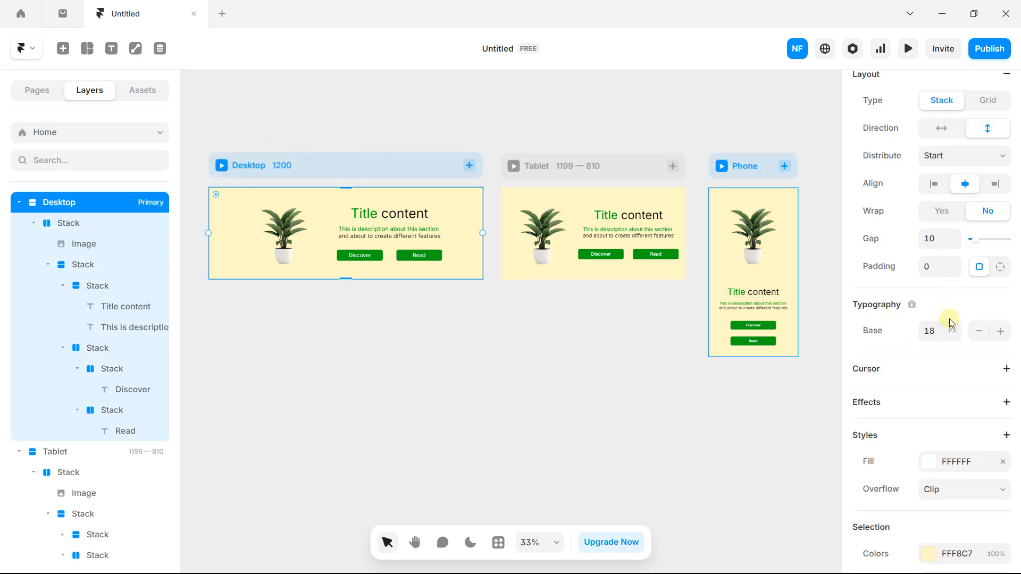
{"action": "left_click", "coordinate": [566, 166]}
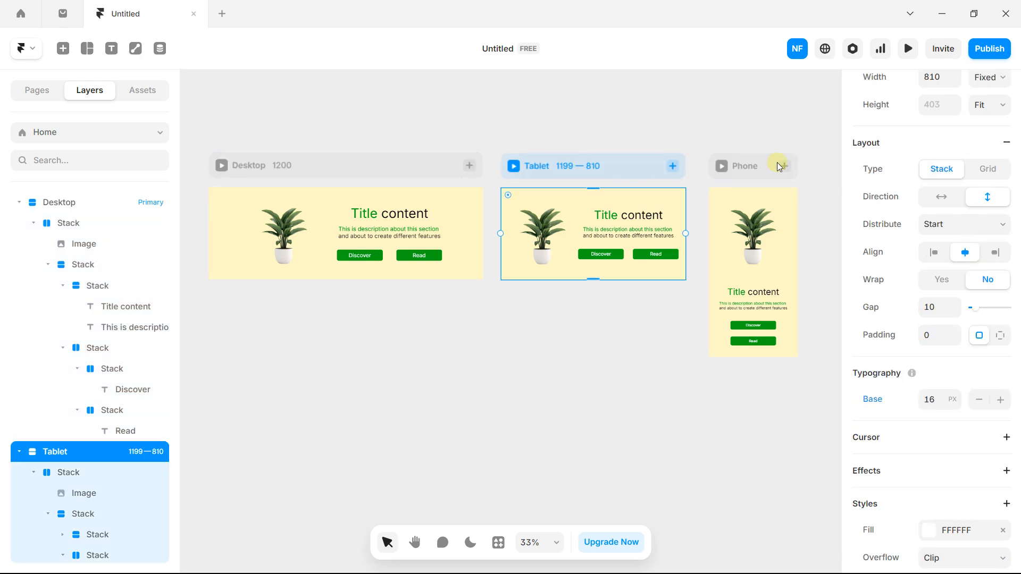
- Preview the Phone breakpoint, widen the preview to the 1425-wide Desktop layout, and return to the canvas
{"action": "left_click", "coordinate": [750, 284]}
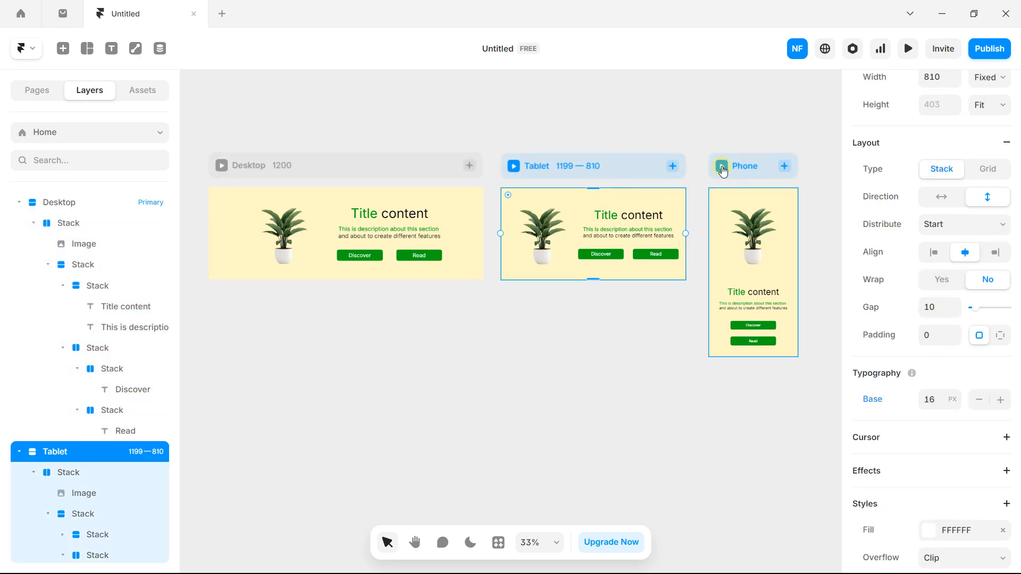
{"action": "key", "text": "ctrl+p"}
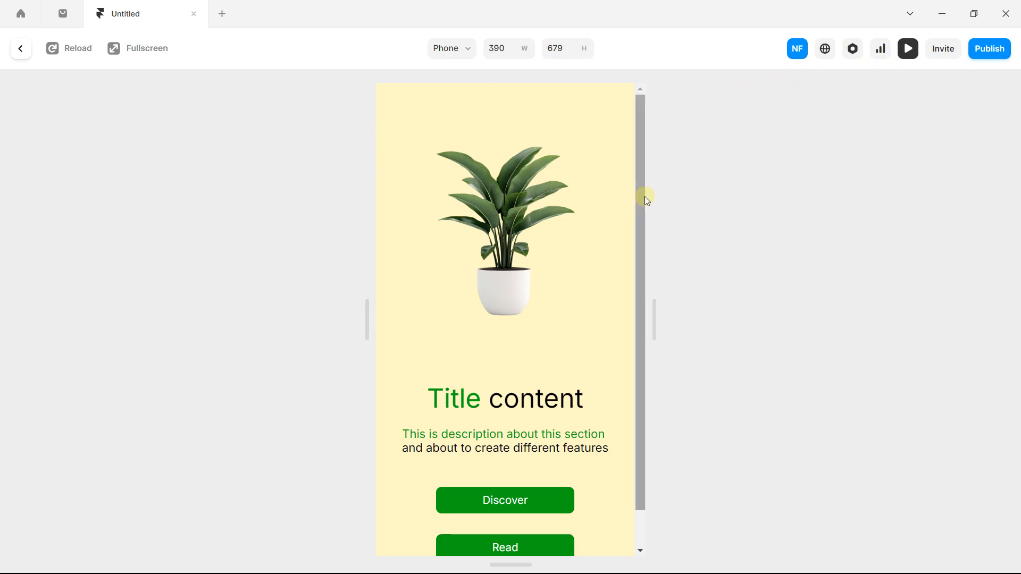
{"action": "left_click_drag", "start_coordinate": [647, 196], "coordinate": [1016, 265]}
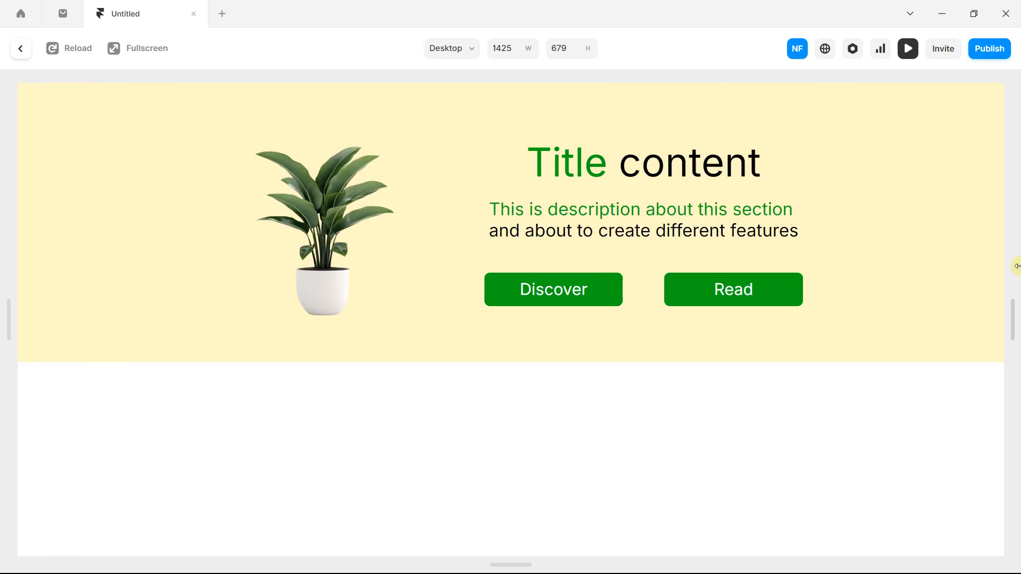
{"action": "left_click", "coordinate": [20, 56]}
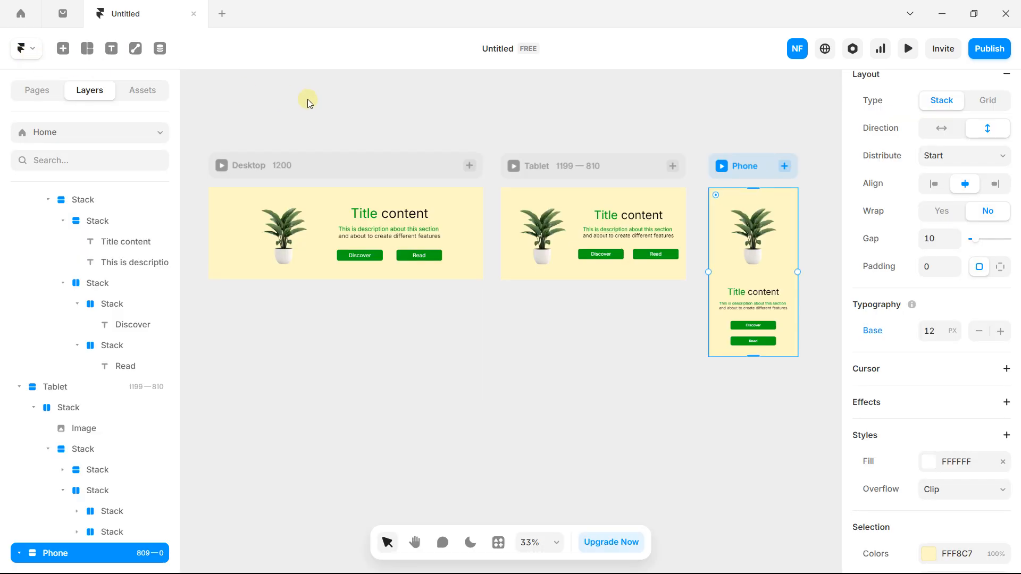
{"action": "left_click", "coordinate": [318, 114]}
{"action": "scroll", "coordinate": [71, 341], "scroll_direction": "up", "scroll_amount": 3}
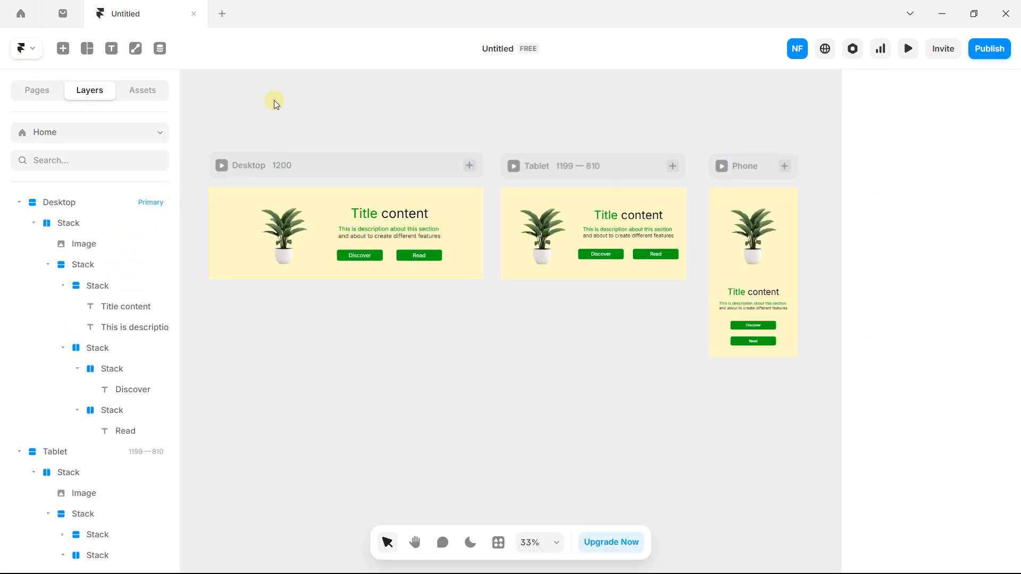
{"action": "mouse_move", "coordinate": [282, 105]}
{"action": "left_mouse_down"}
{"action": "mouse_move", "coordinate": [296, 121]}
{"action": "mouse_move", "coordinate": [277, 121]}
{"action": "left_mouse_up"}
{"action": "scroll", "coordinate": [296, 120], "scroll_direction": "down", "scroll_amount": 1}
{"action": "key", "text": "v"}
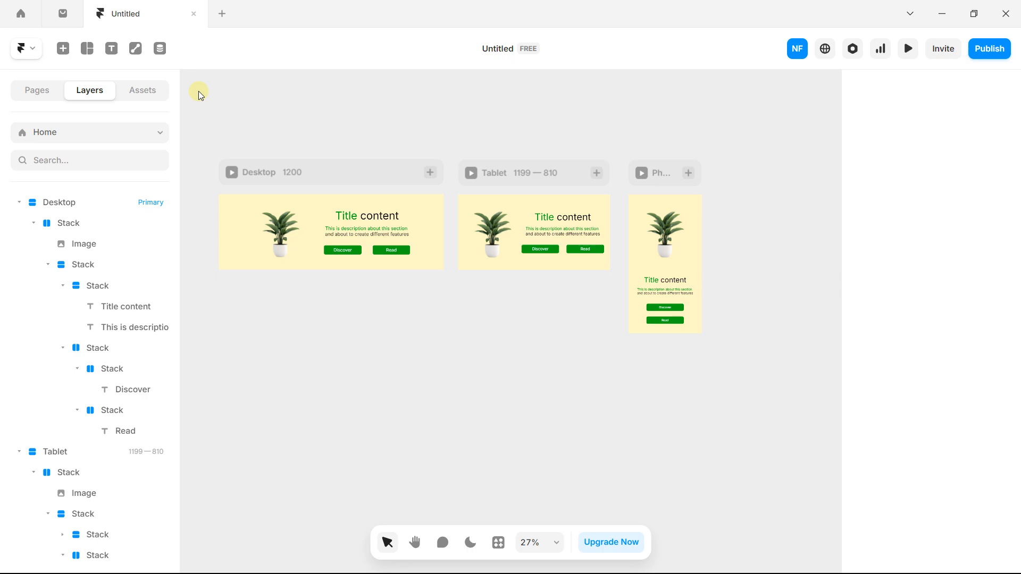
{"action": "key", "text": "space"}
{"action": "left_click_drag", "start_coordinate": [199, 93], "coordinate": [226, 128]}
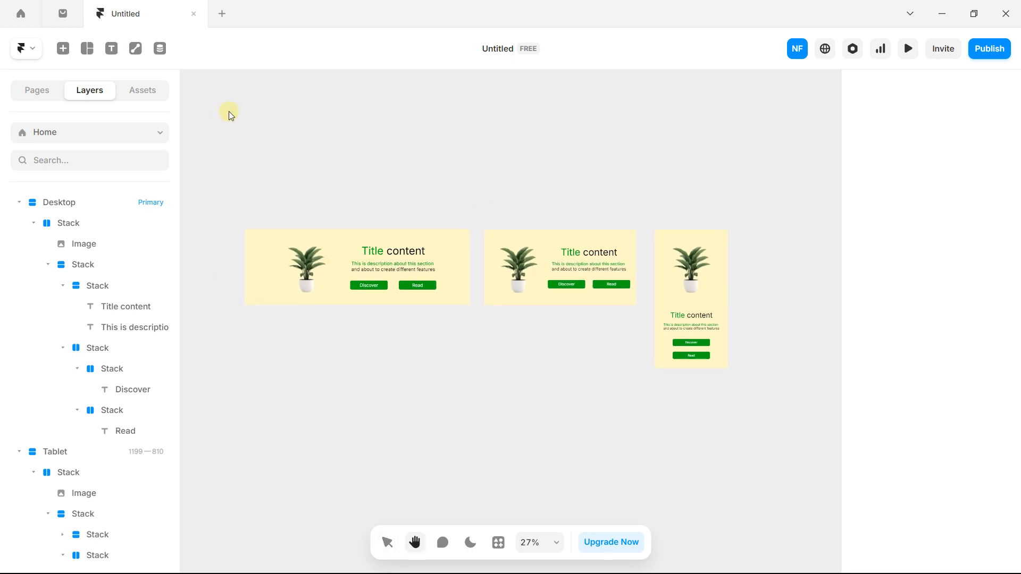